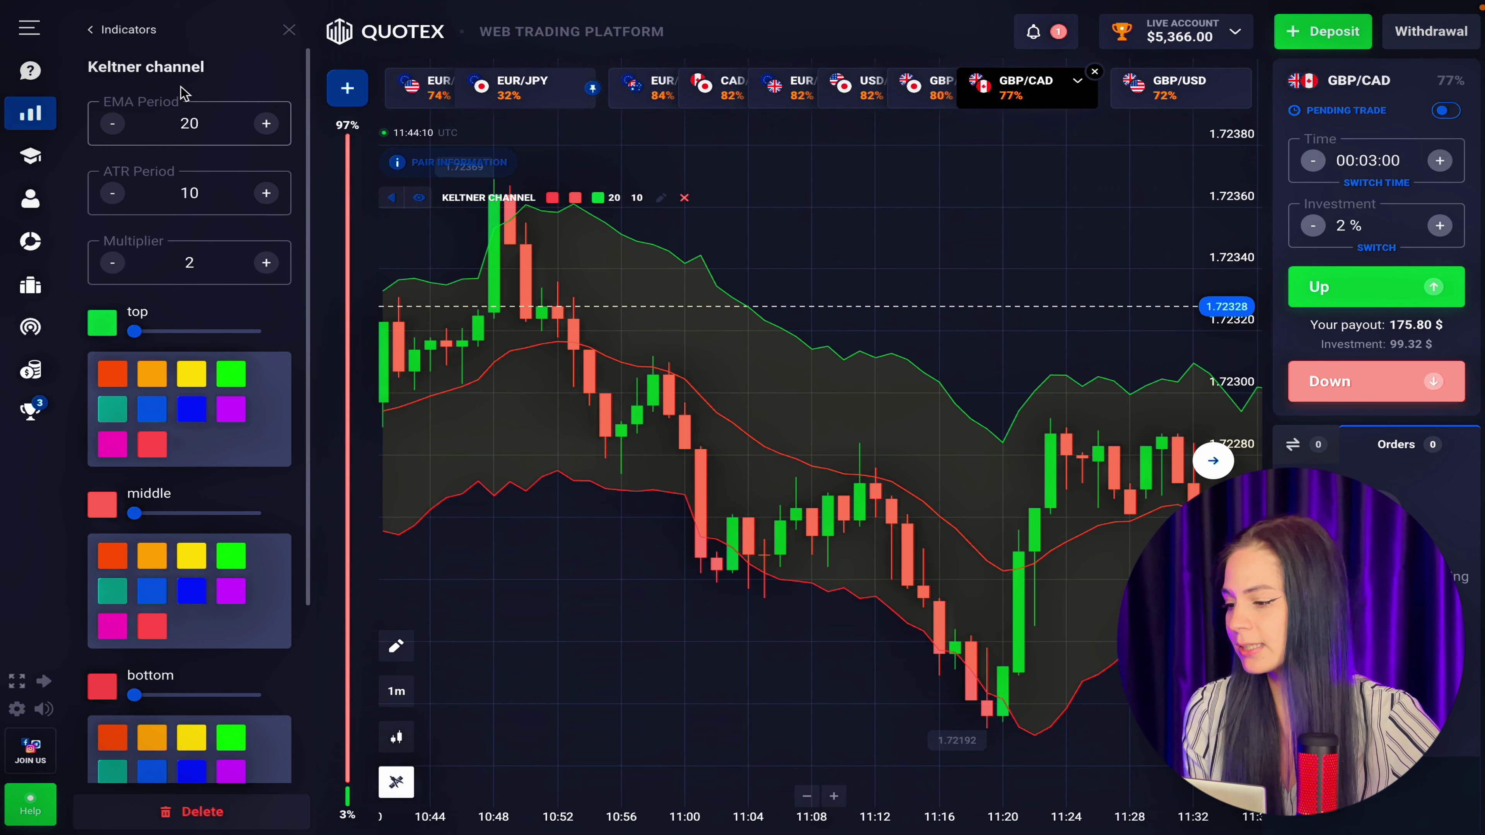
Add the RSI oscillator to the GBP/CAD chart with a period of 14 and overbought and oversold levels of 50
{"action": "left_click", "coordinate": [132, 30]}
{"action": "scroll", "coordinate": [234, 398], "scroll_direction": "down", "scroll_amount": 2}
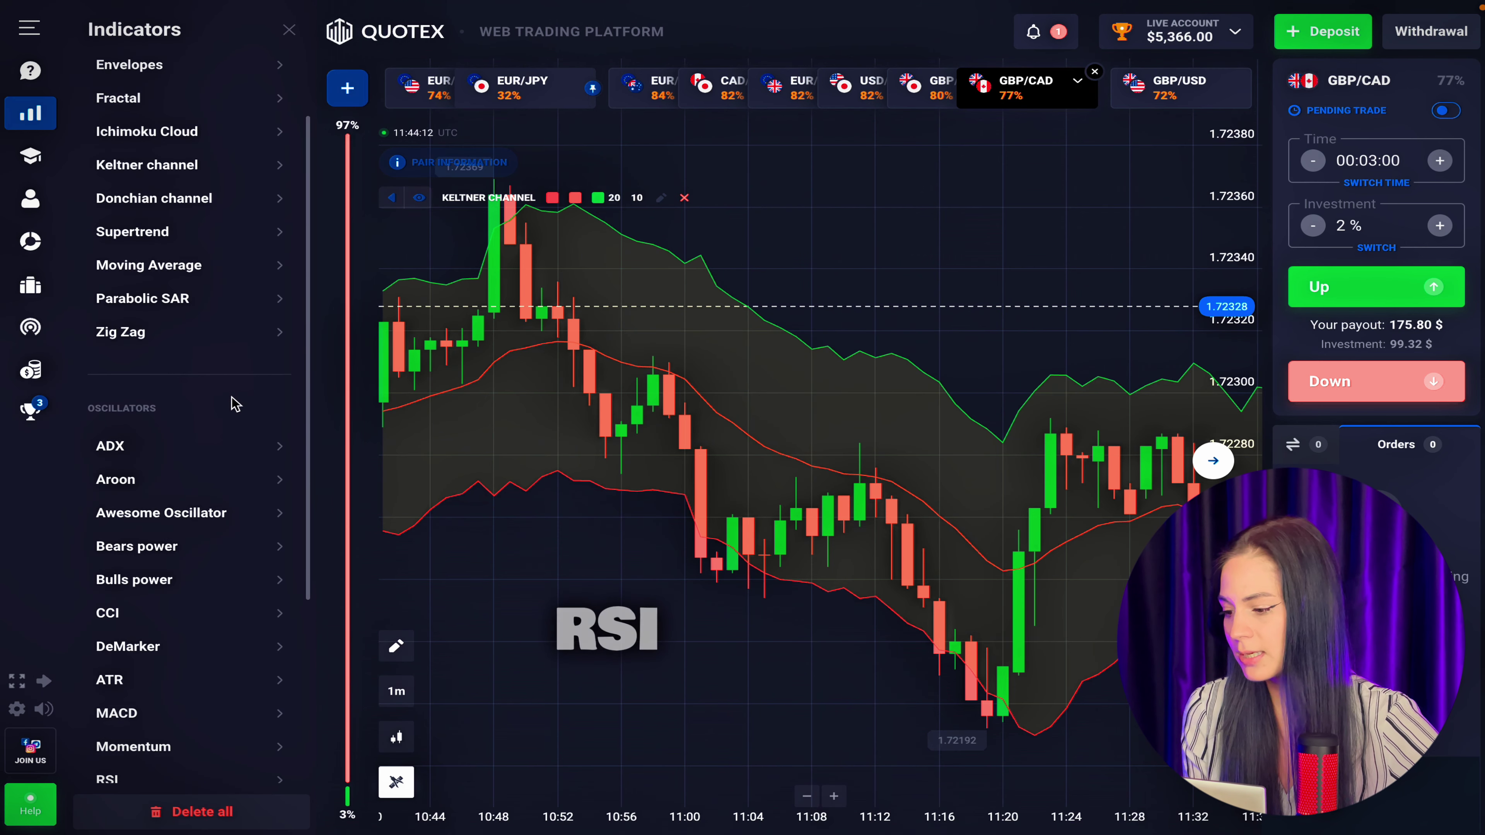
{"action": "scroll", "coordinate": [234, 403], "scroll_direction": "down", "scroll_amount": 3}
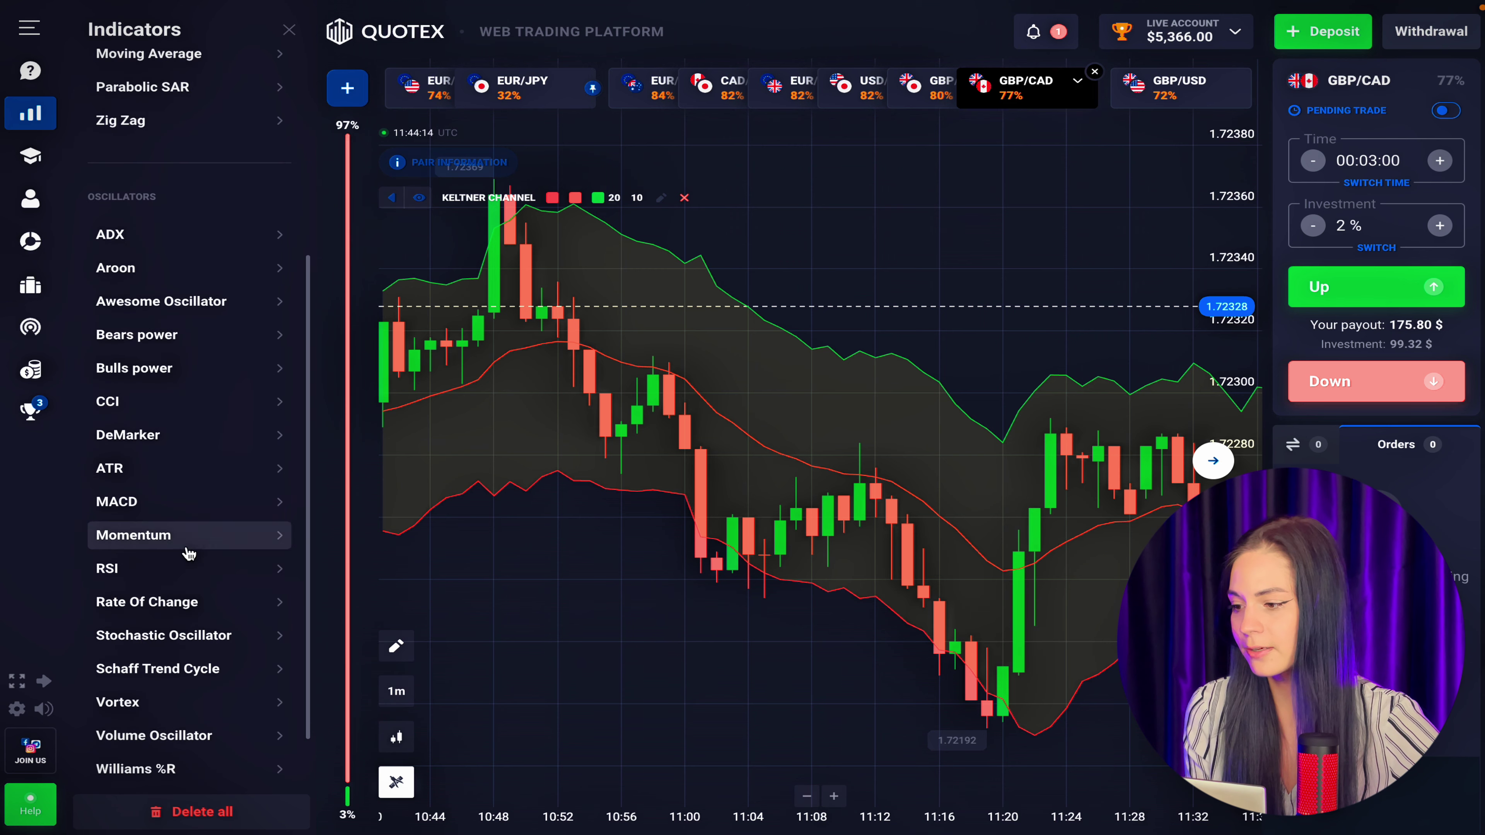
{"action": "left_click", "coordinate": [184, 568]}
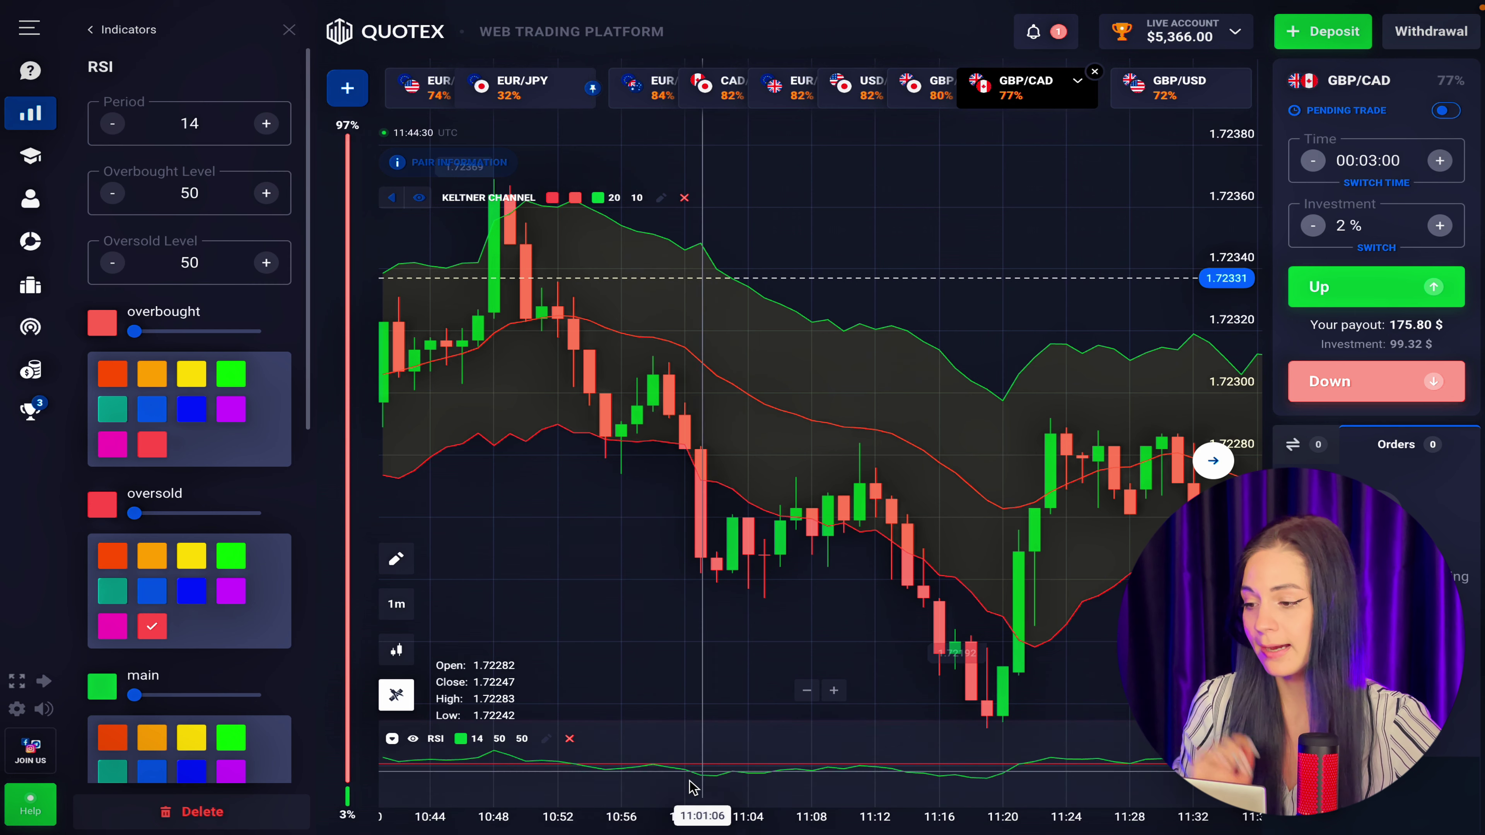
{"action": "left_click", "coordinate": [287, 31]}
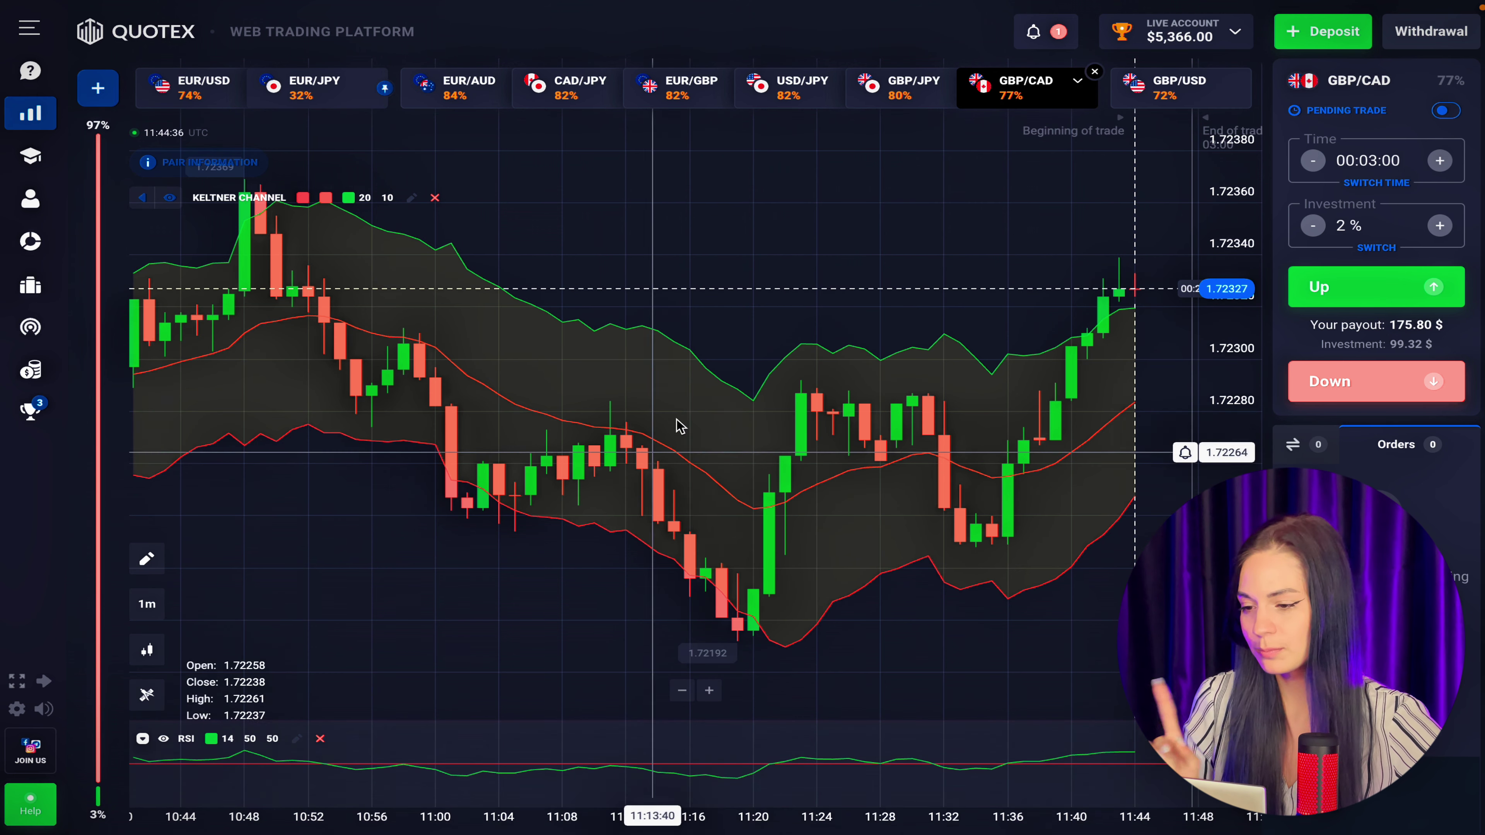
Change the Keltner channel's background colour to blue
{"action": "left_click", "coordinate": [411, 197]}
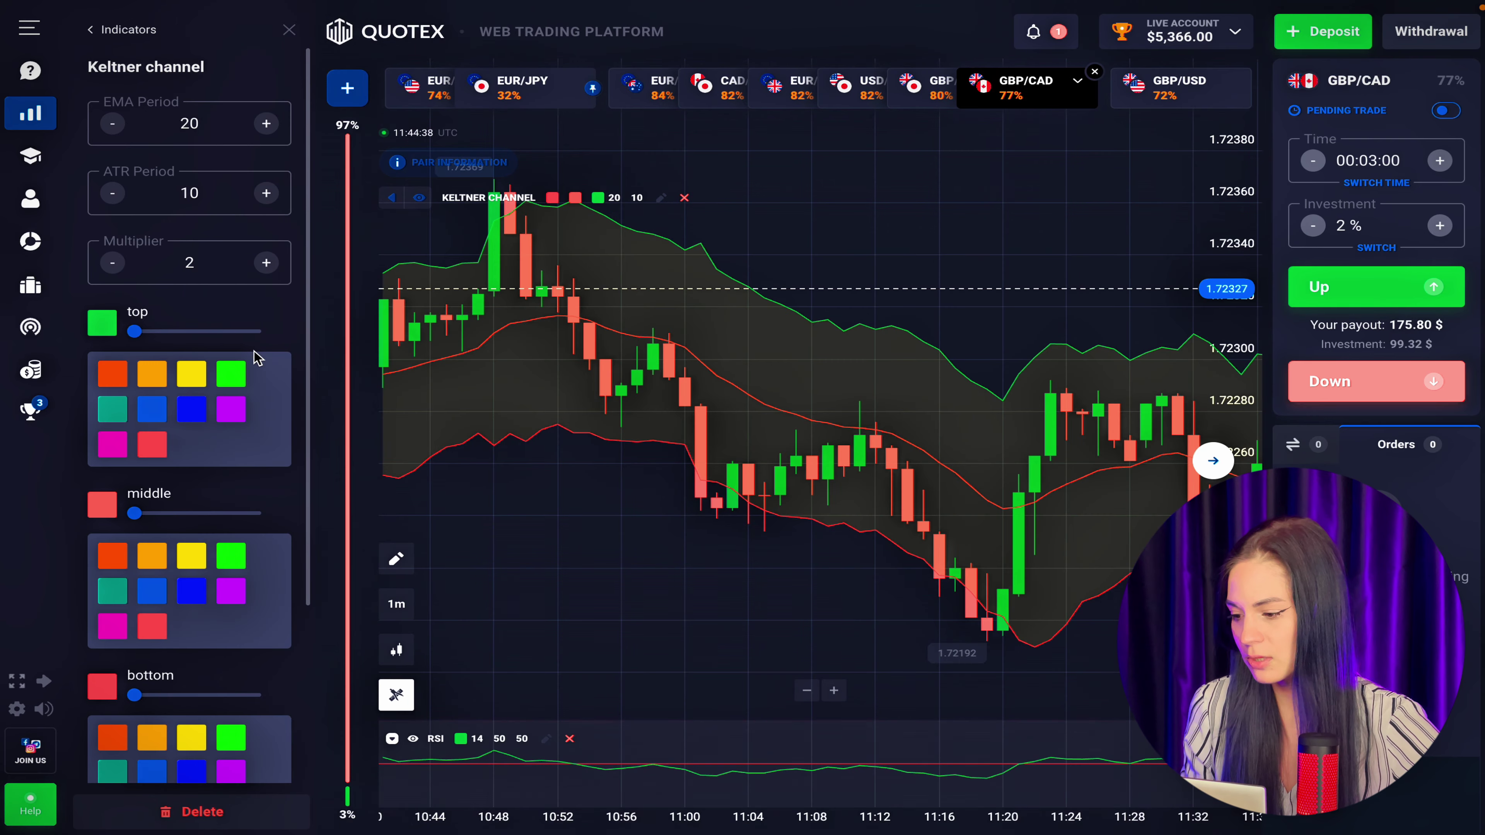
{"action": "scroll", "coordinate": [184, 482], "scroll_direction": "down", "scroll_amount": 4}
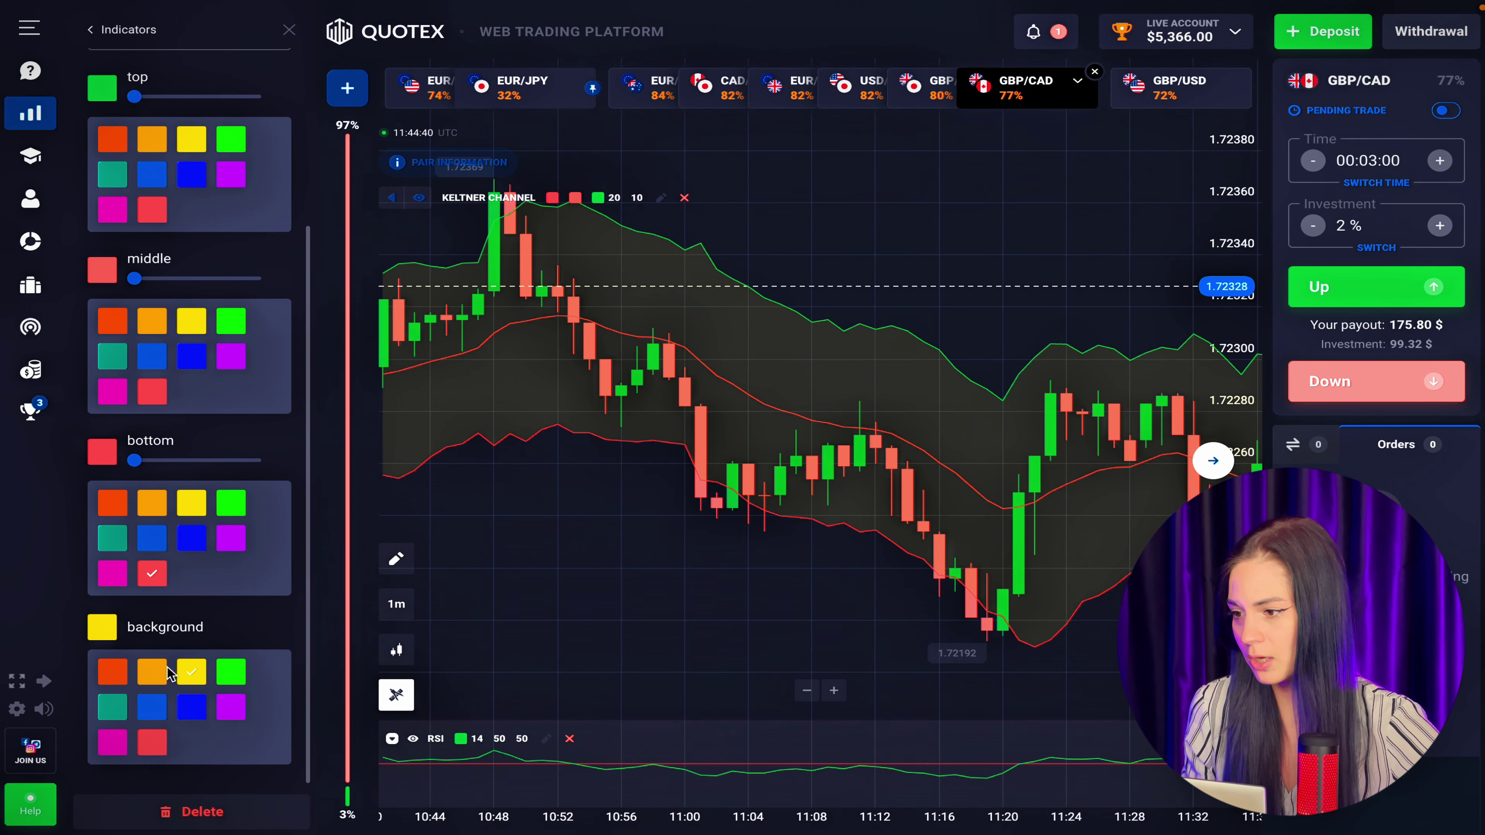
{"action": "left_click", "coordinate": [150, 709]}
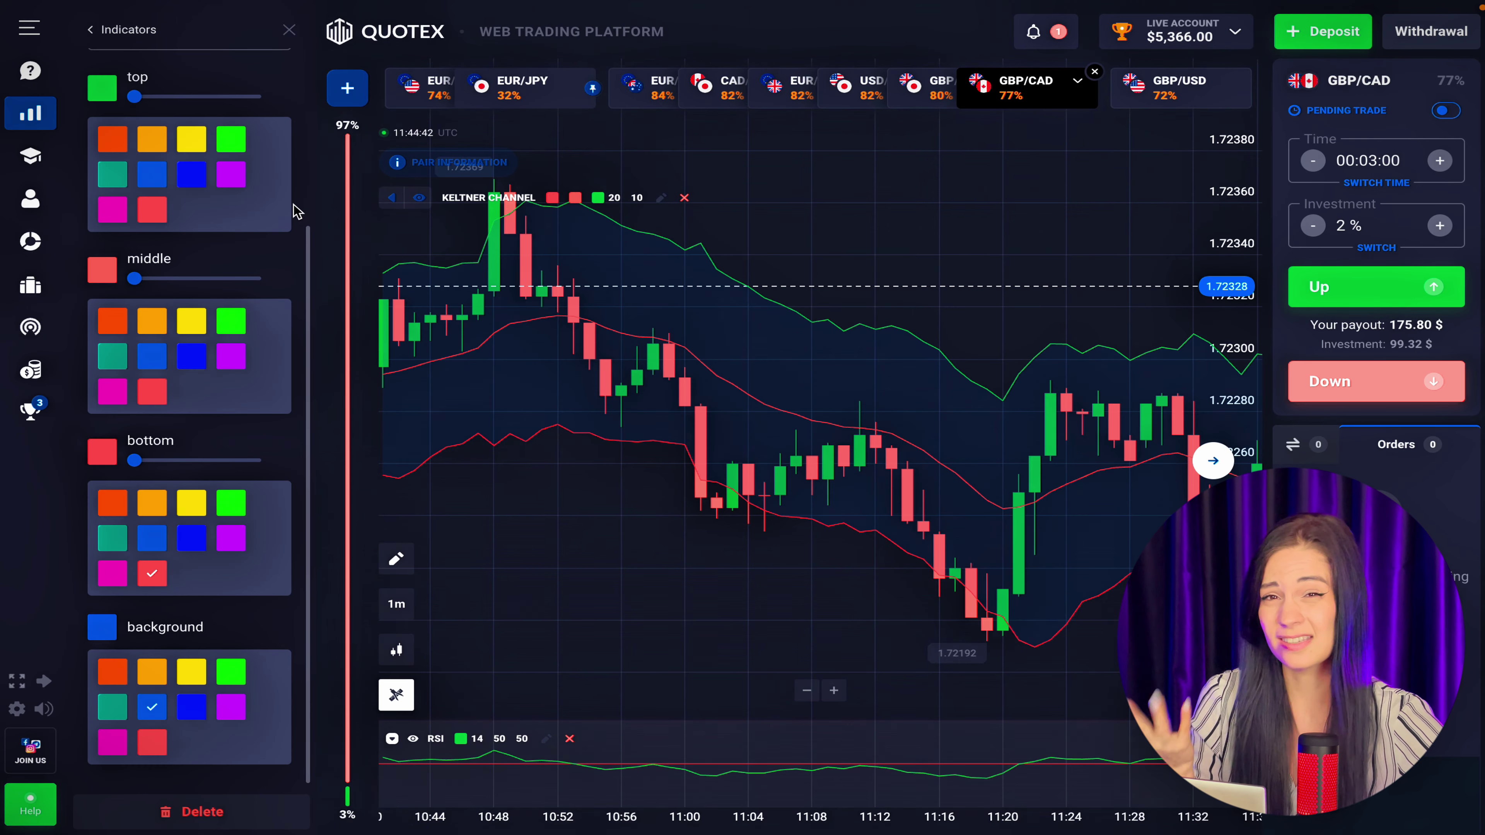
{"action": "left_click", "coordinate": [290, 32]}
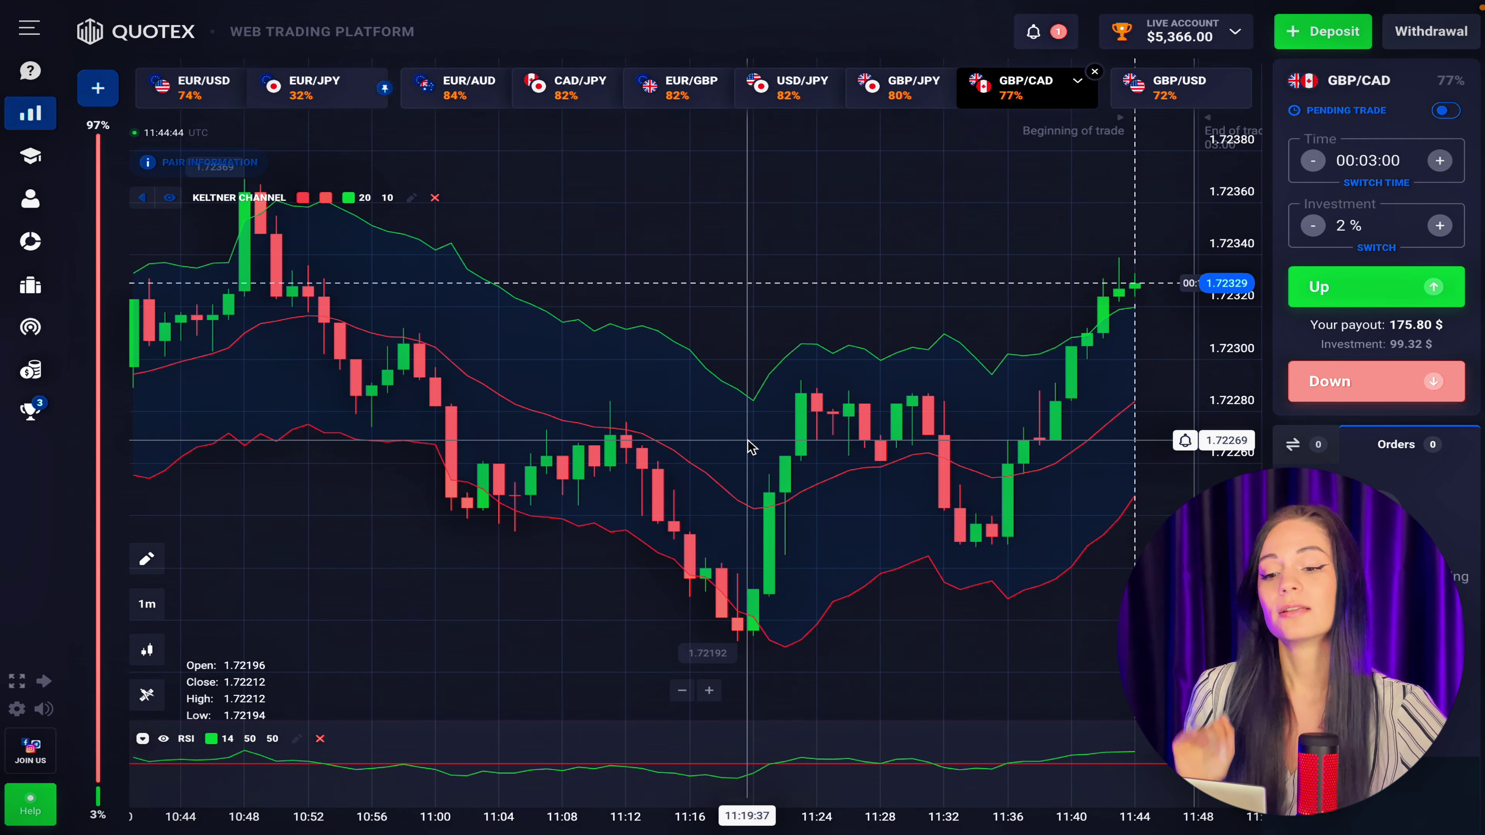
Examine the GBP/CAD candles across the chart history against the Keltner channel lines and the RSI
{"action": "scroll", "coordinate": [751, 446], "scroll_direction": "up", "scroll_amount": 3}
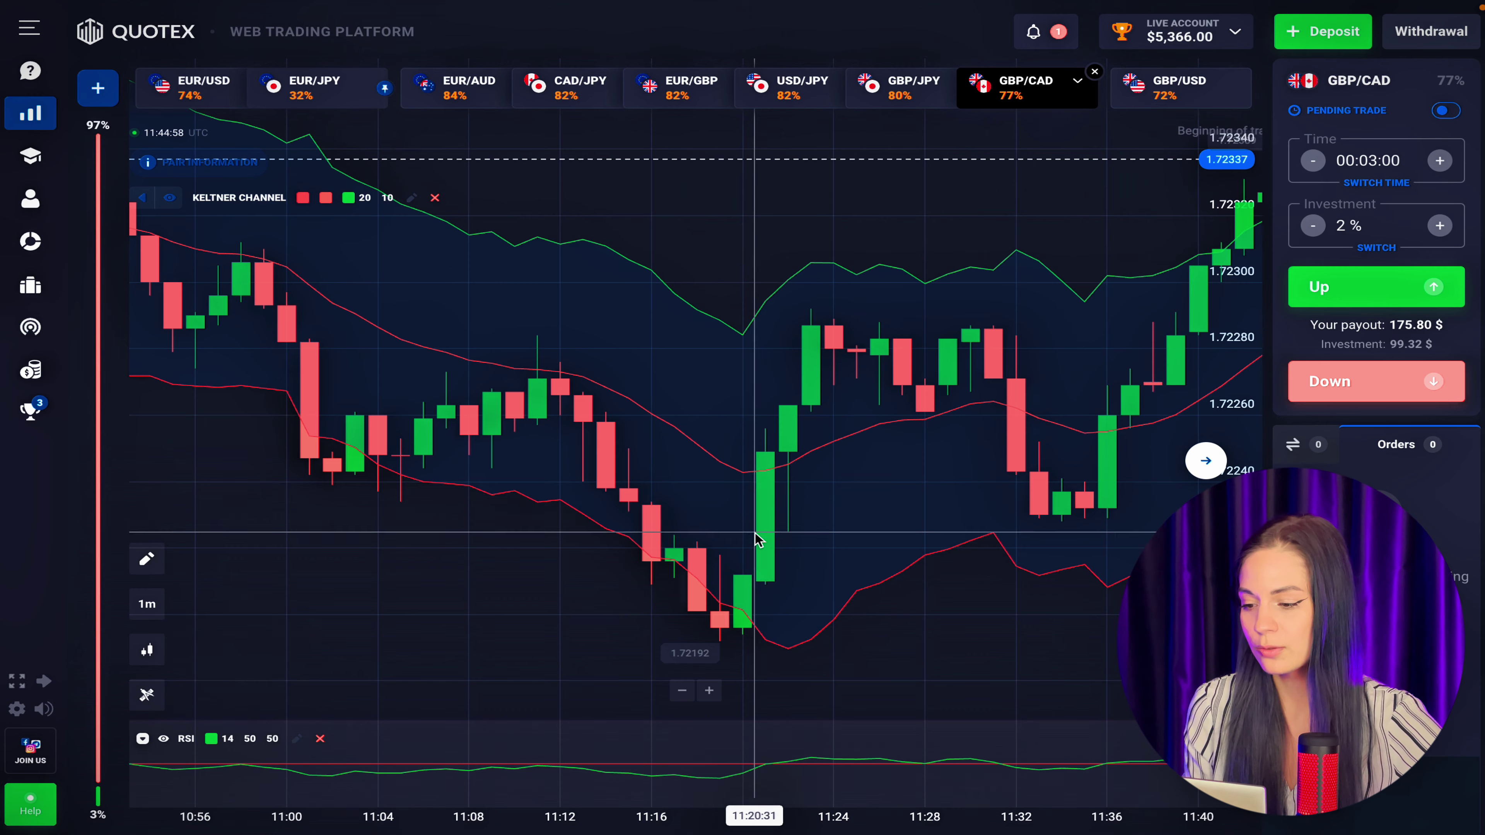
{"action": "scroll", "coordinate": [772, 465], "scroll_direction": "up", "scroll_amount": 3}
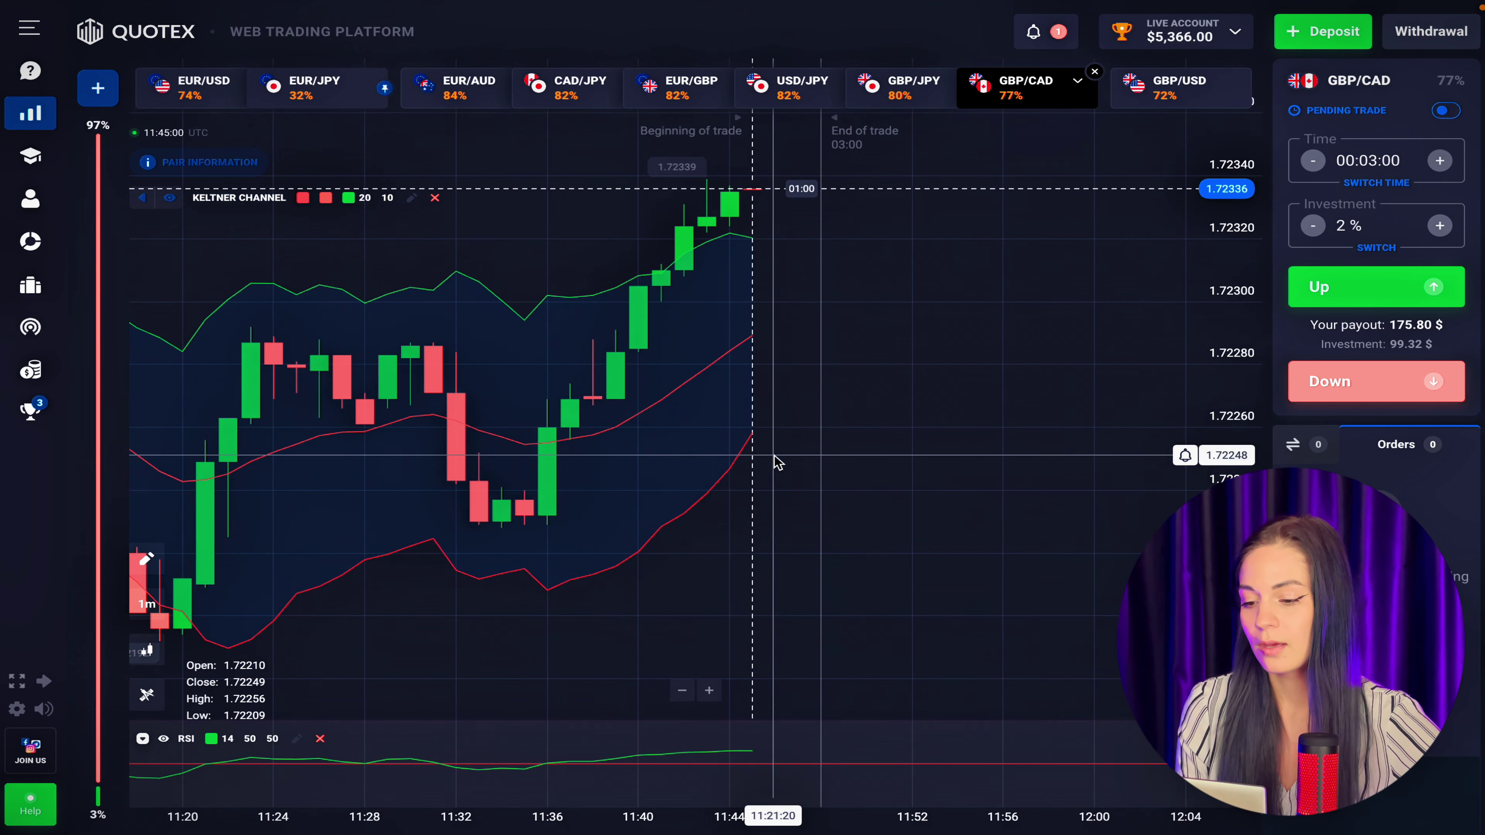
{"action": "scroll", "coordinate": [1143, 404], "scroll_direction": "down", "scroll_amount": 3}
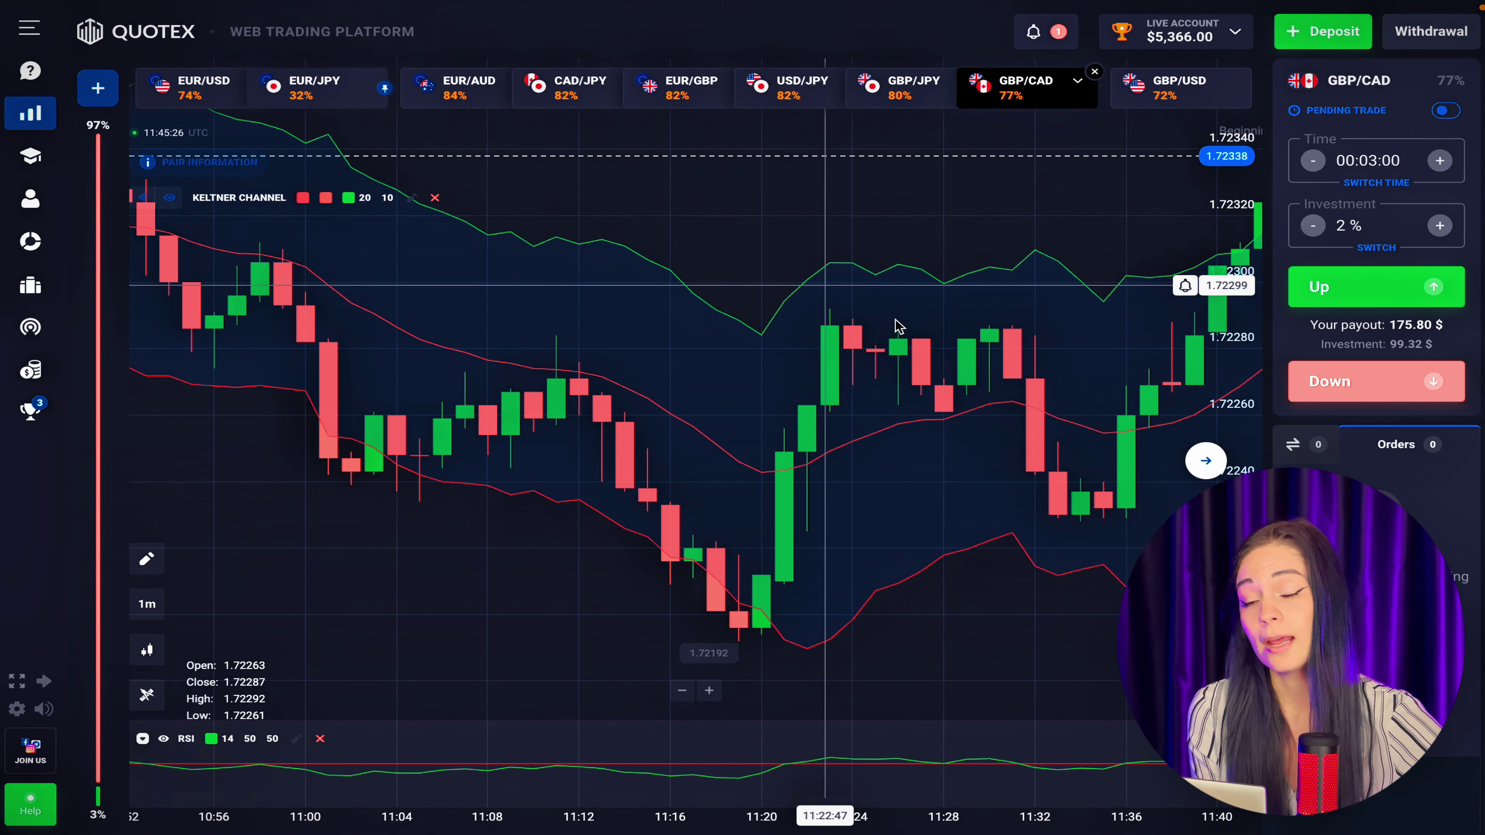
{"action": "scroll", "coordinate": [702, 380], "scroll_direction": "down", "scroll_amount": 1}
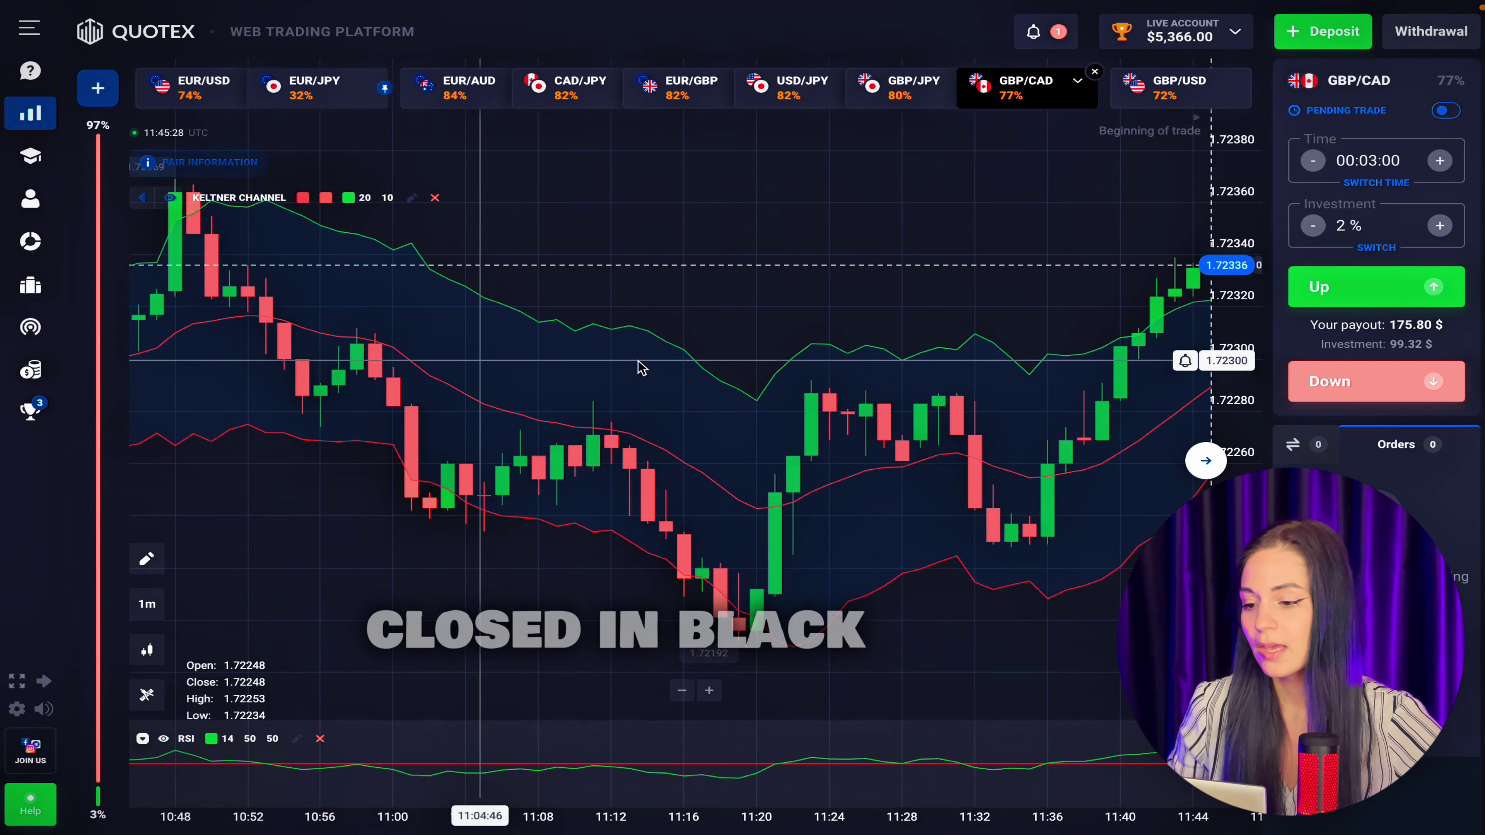
{"action": "scroll", "coordinate": [649, 362], "scroll_direction": "left", "scroll_amount": 5}
{"action": "scroll", "coordinate": [731, 345], "scroll_direction": "up", "scroll_amount": 2}
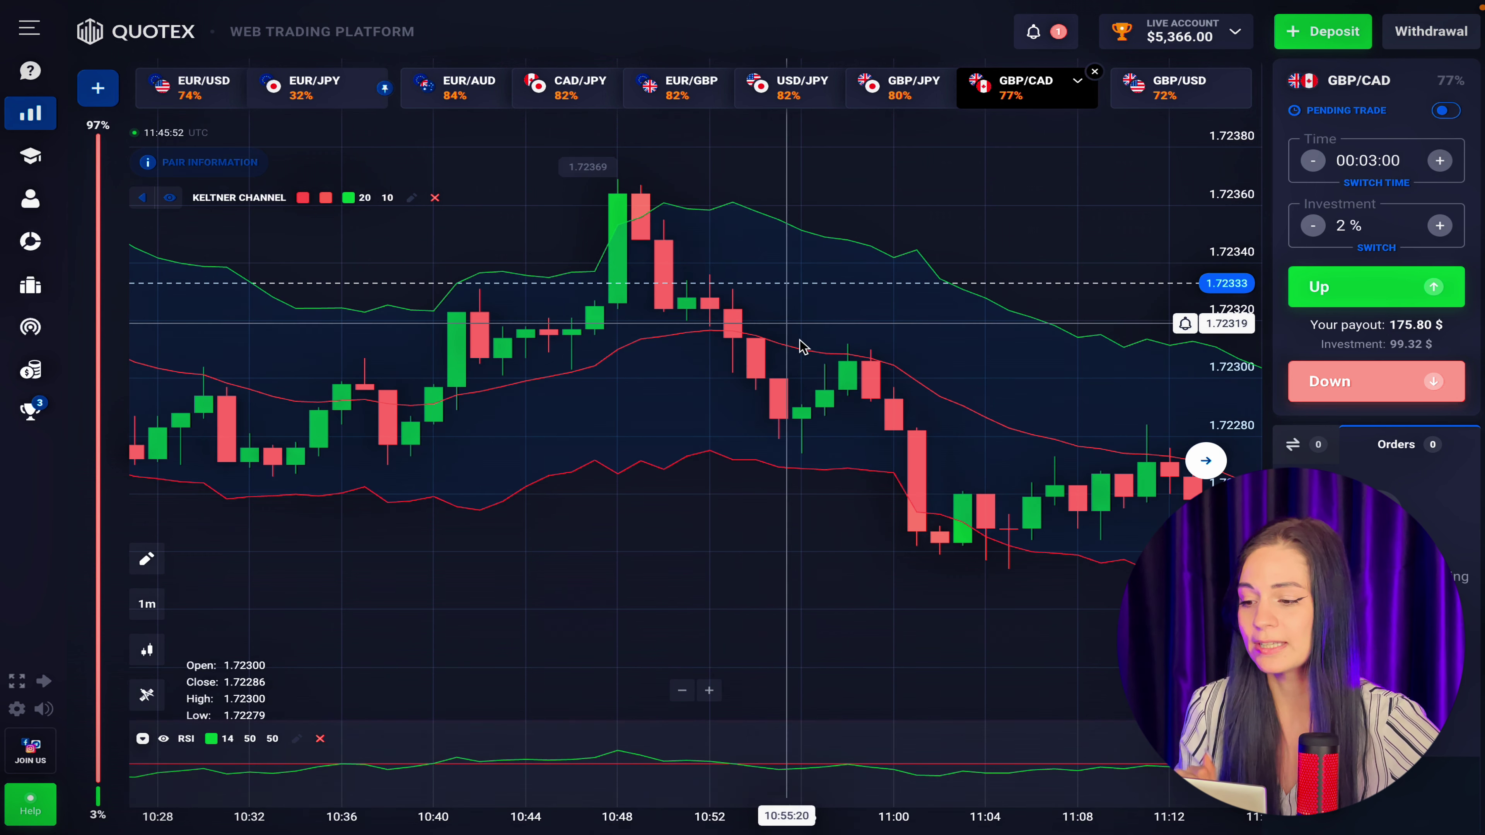
{"action": "left_click_drag", "start_coordinate": [977, 238], "coordinate": [514, 259]}
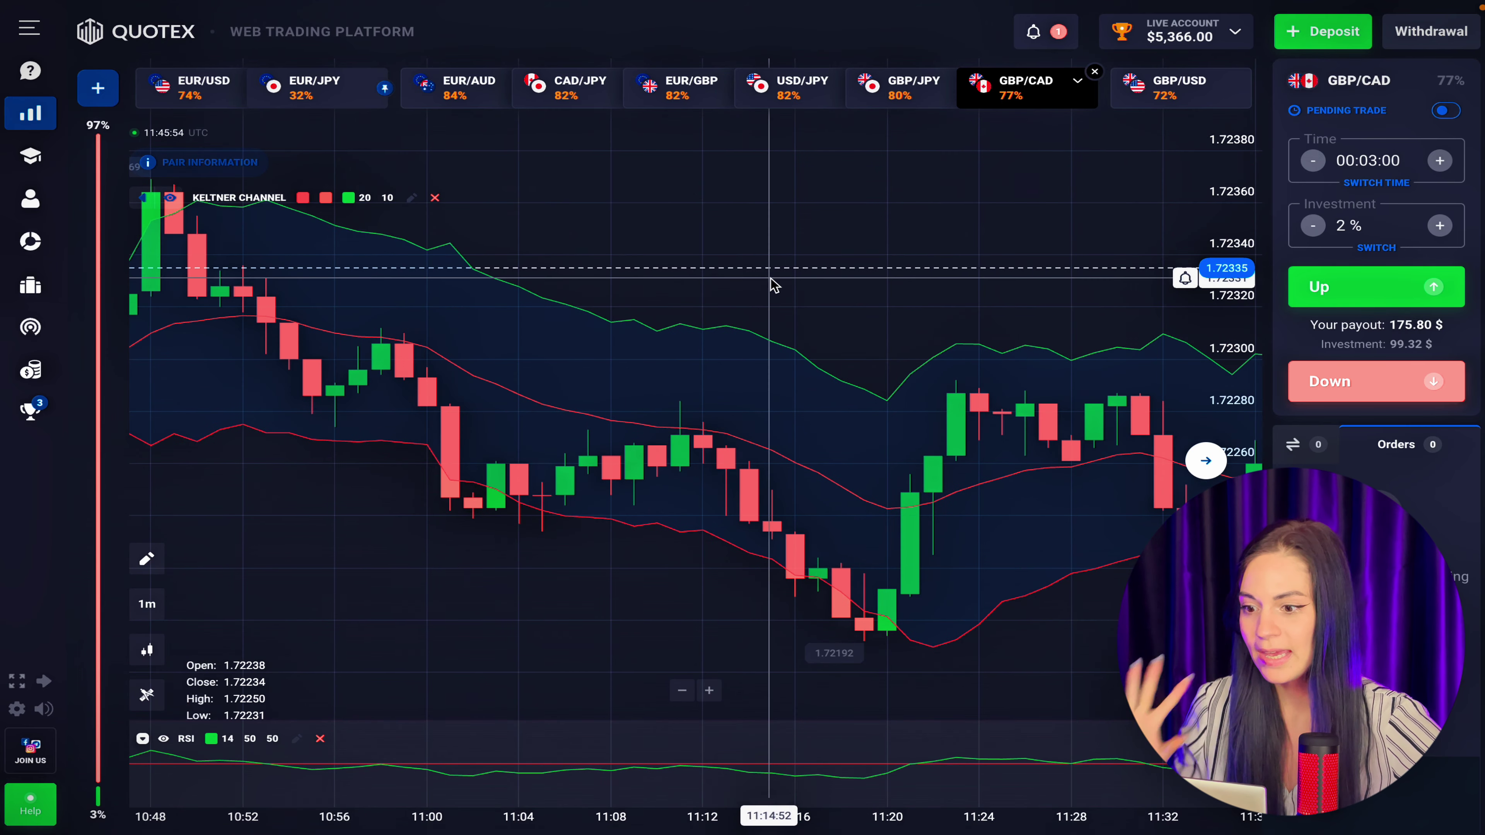
{"action": "left_click_drag", "start_coordinate": [773, 285], "coordinate": [512, 289]}
{"action": "scroll", "coordinate": [739, 292], "scroll_direction": "right", "scroll_amount": 2}
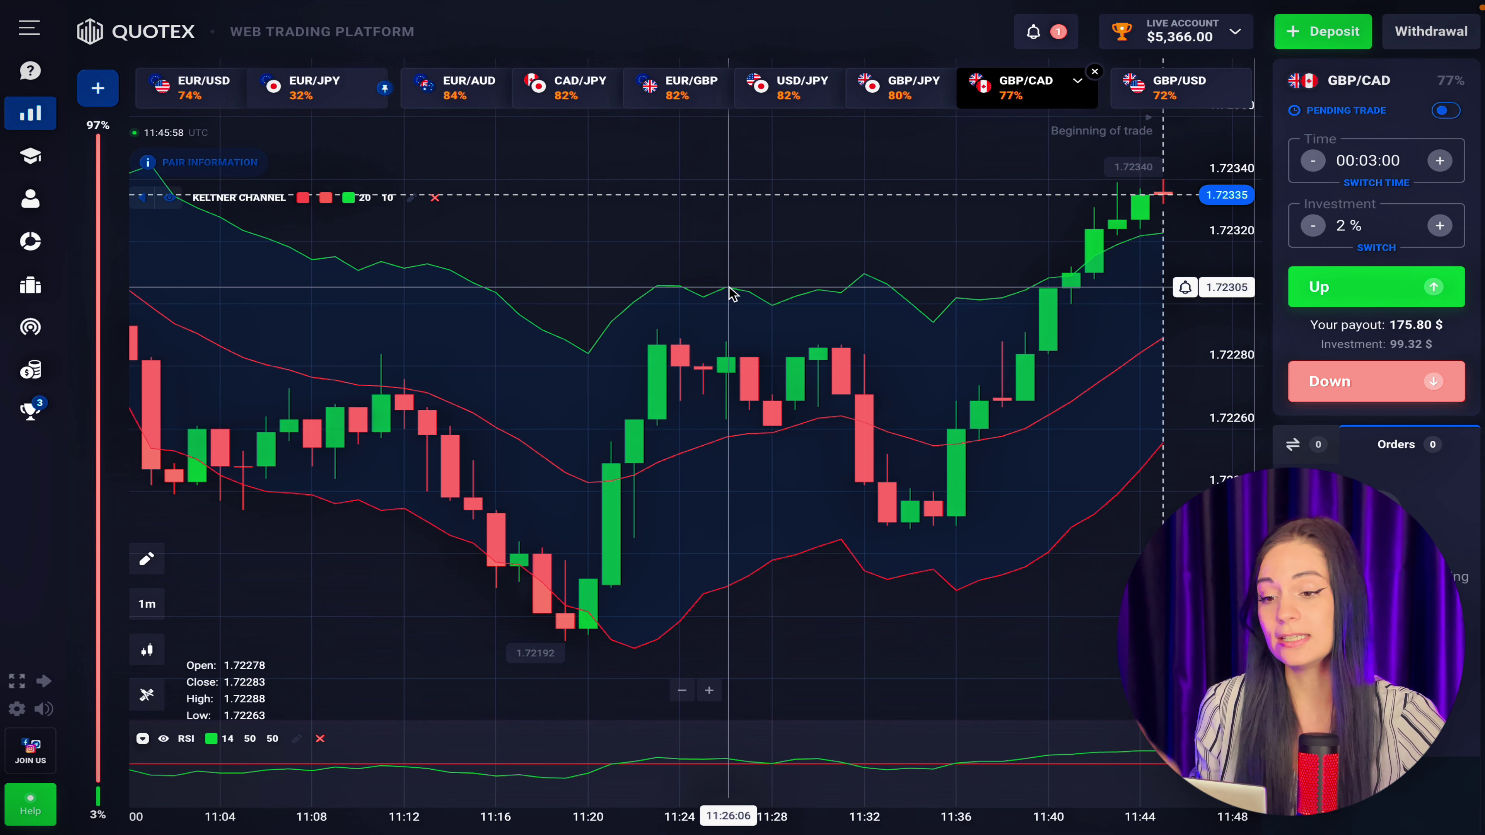
{"action": "scroll", "coordinate": [786, 404], "scroll_direction": "down", "scroll_amount": 1}
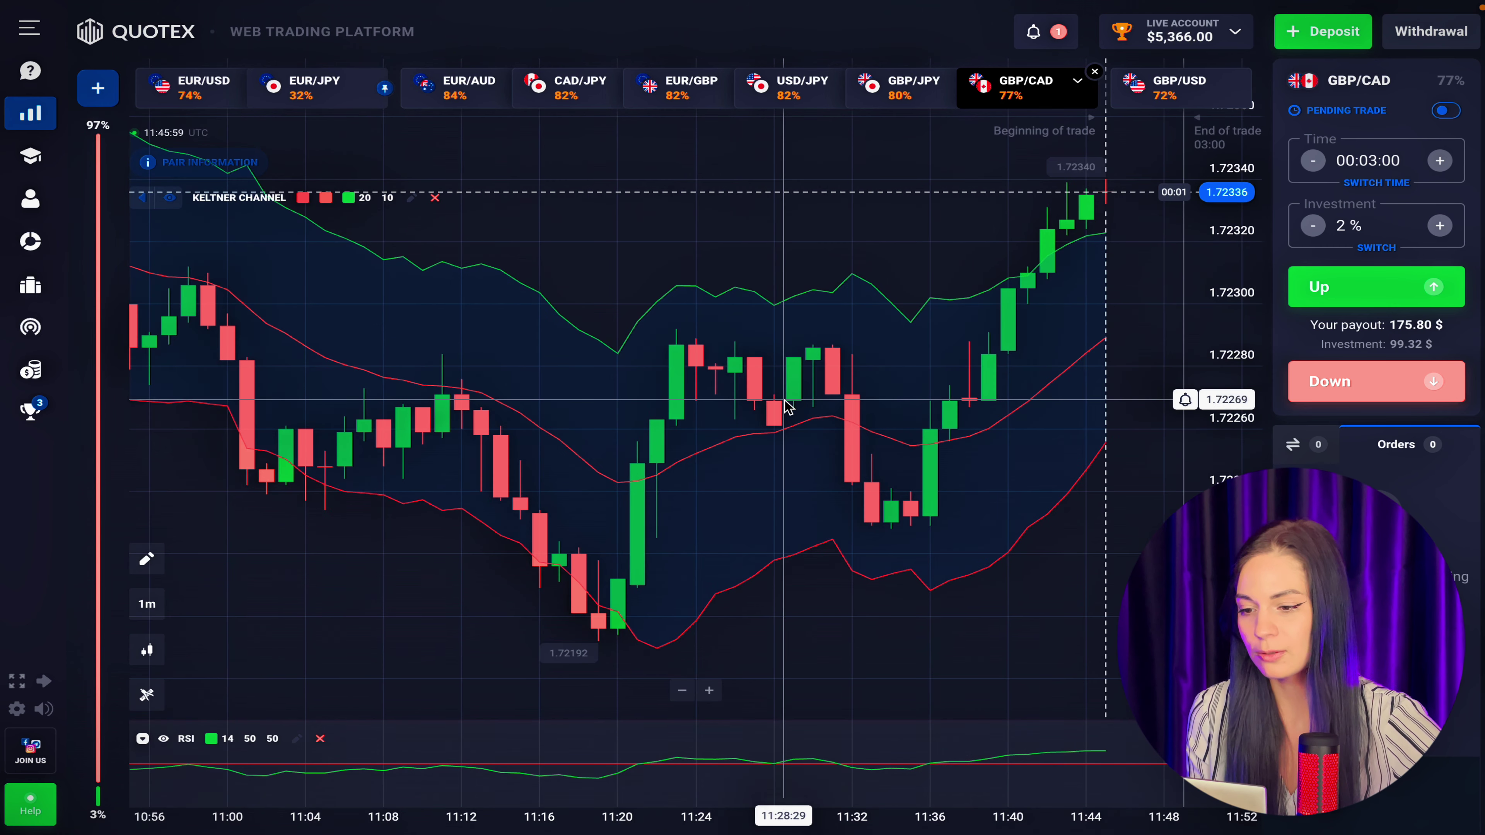
Review the GBP/USD and GBP/JPY charts and the open EUR/JPY trade against the Keltner channel and RSI
{"action": "left_click", "coordinate": [1204, 93]}
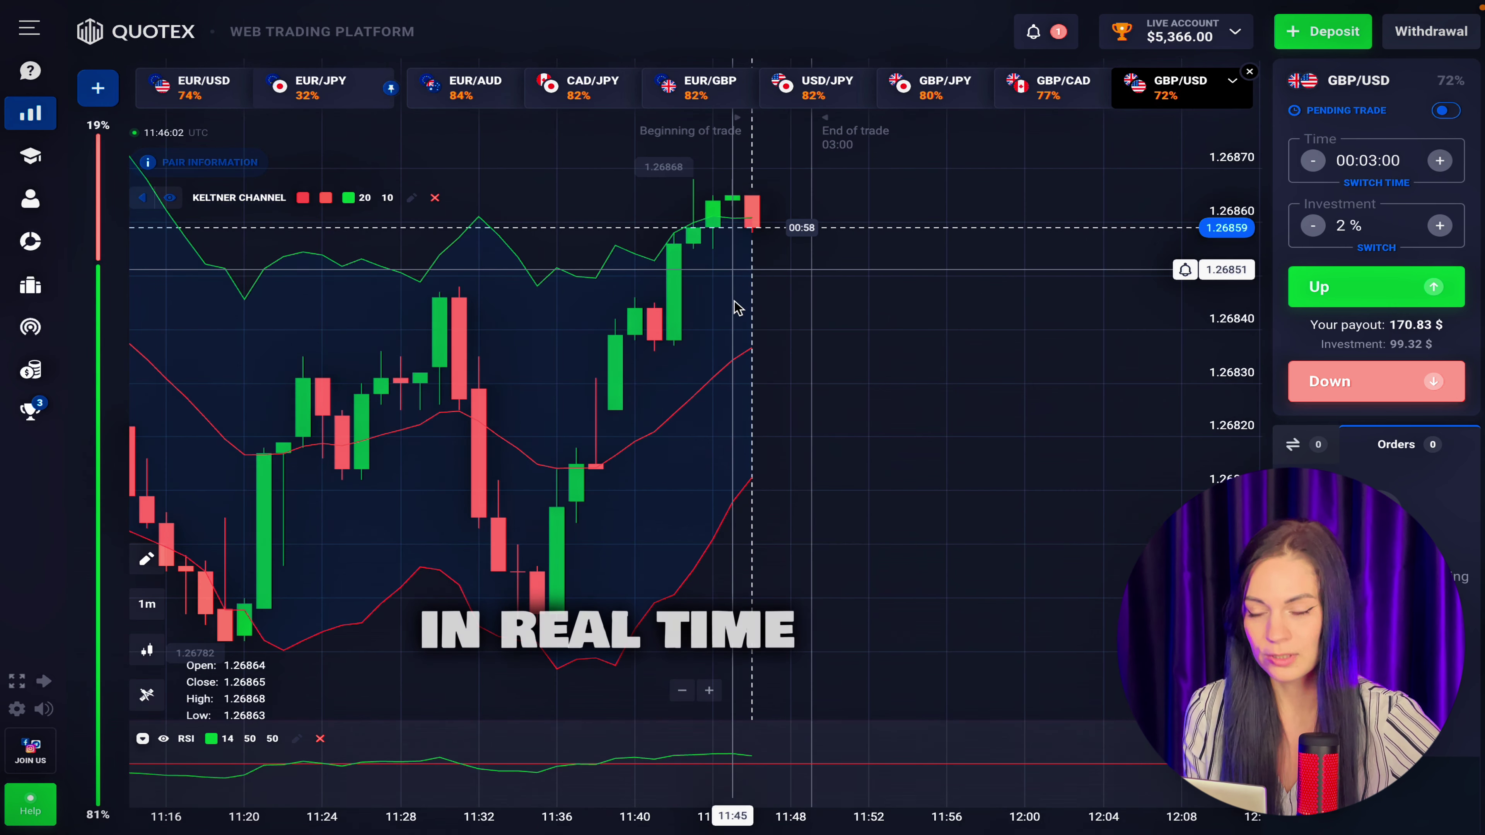
{"action": "left_click", "coordinate": [906, 98]}
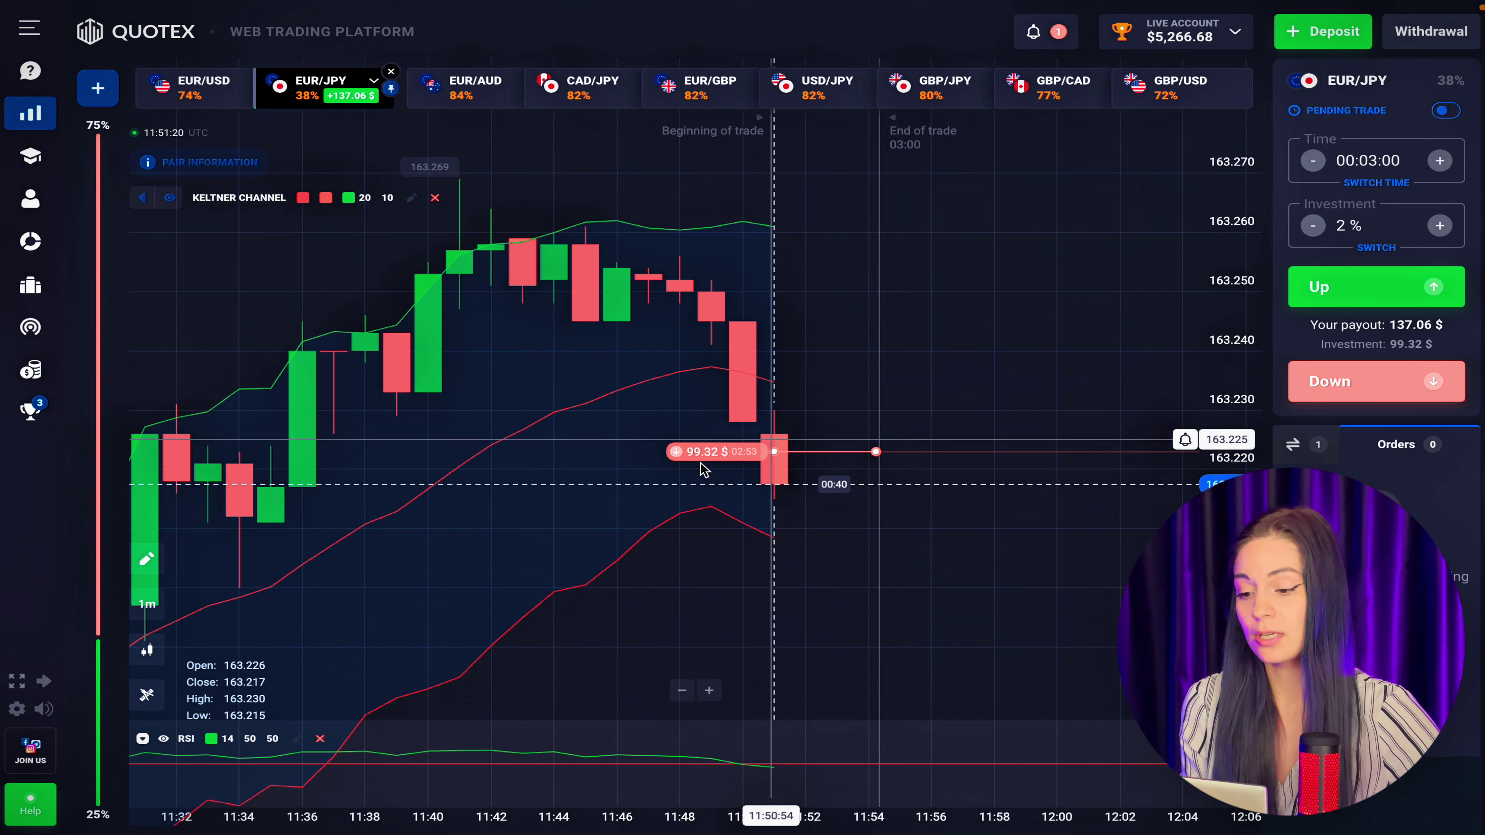
{"action": "scroll", "coordinate": [768, 411], "scroll_direction": "down", "scroll_amount": 3}
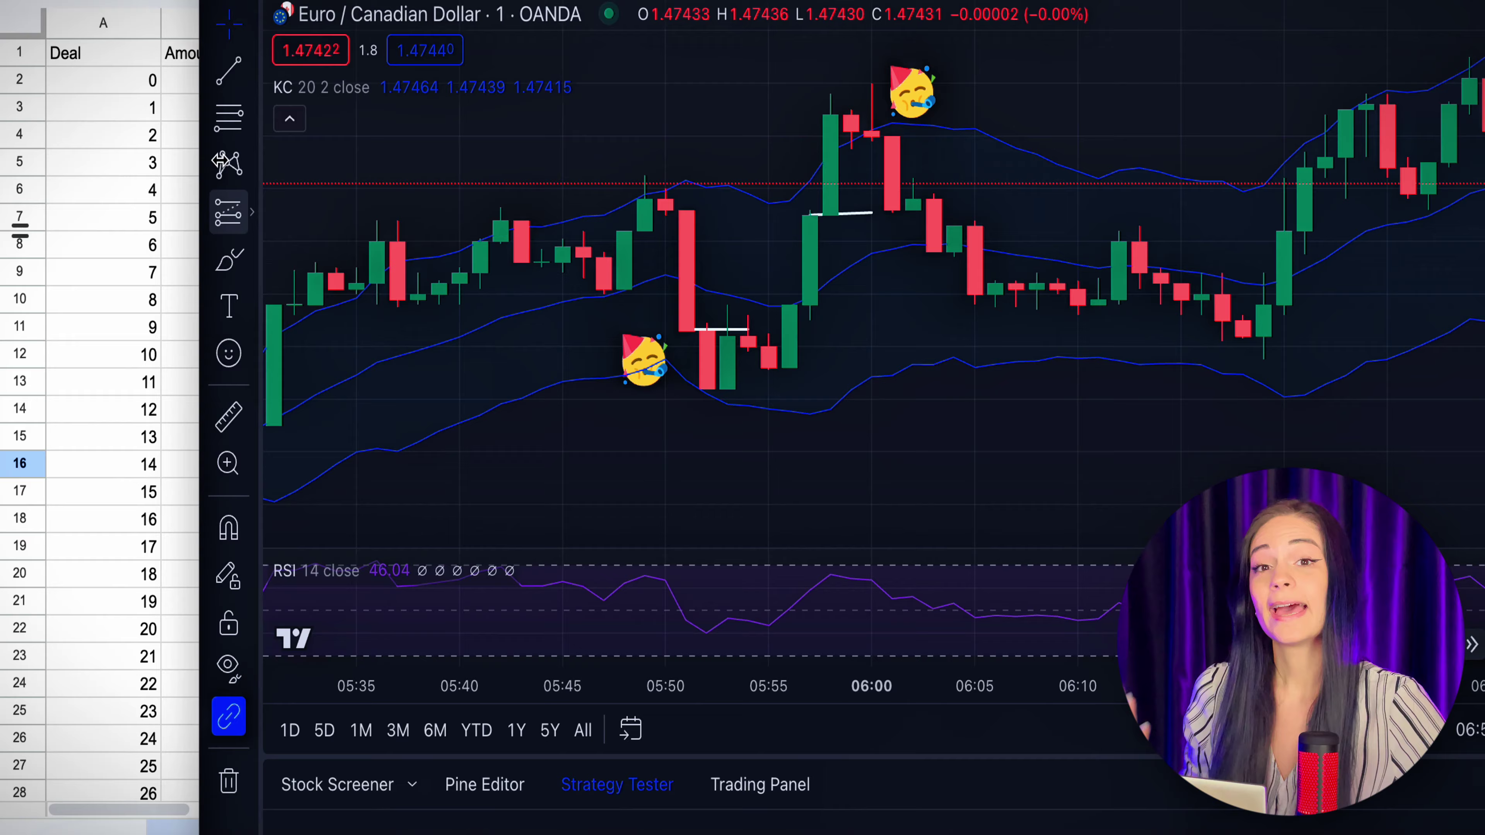
Uncover the results spreadsheet beside the Euro/Canadian Dollar chart and look through its rows for all 100 deals
{"action": "left_click_drag", "start_coordinate": [221, 161], "coordinate": [732, 222]}
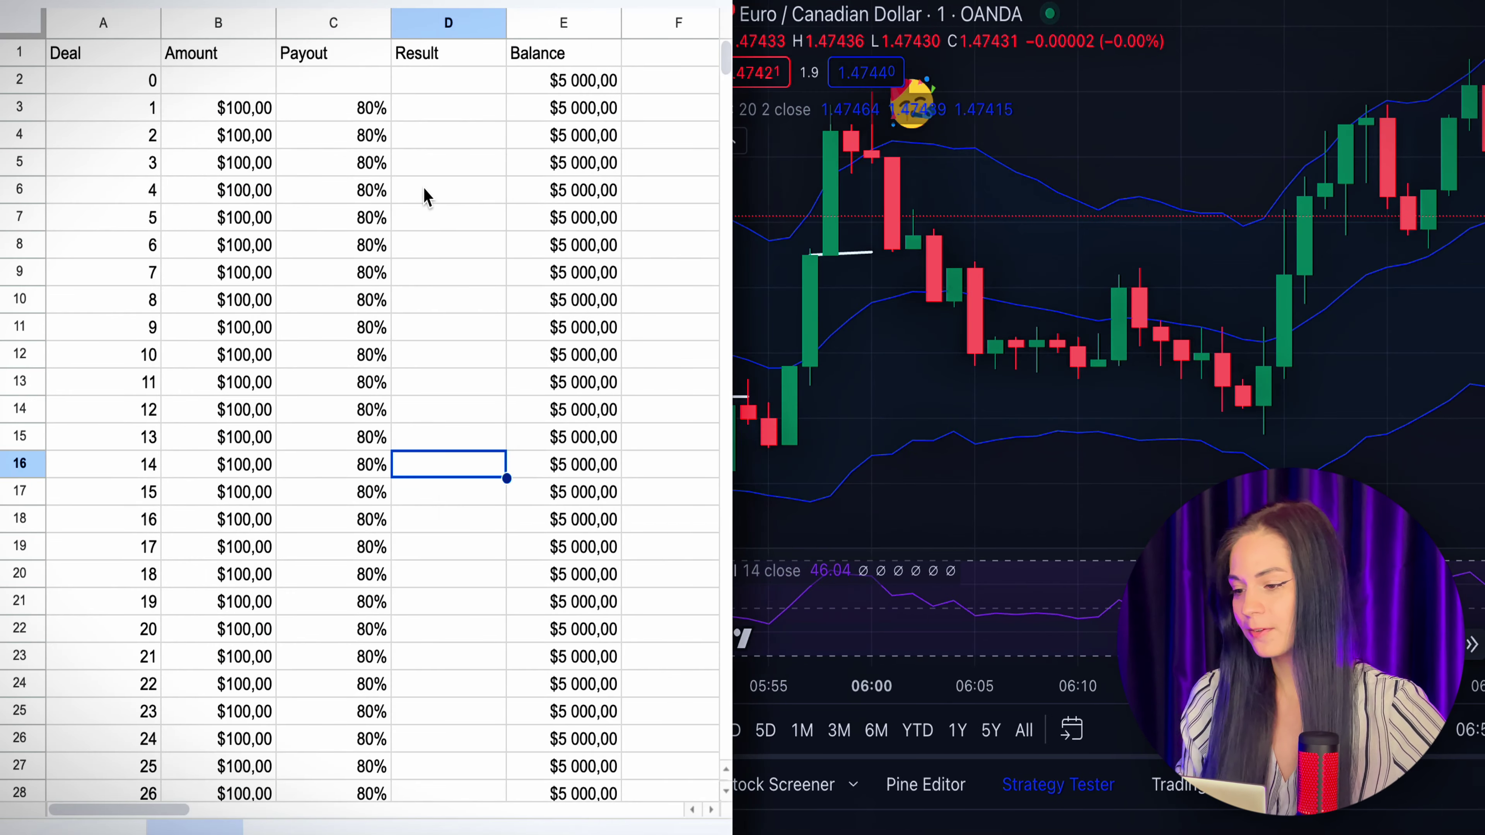
{"action": "scroll", "coordinate": [184, 434], "scroll_direction": "down", "scroll_amount": 20}
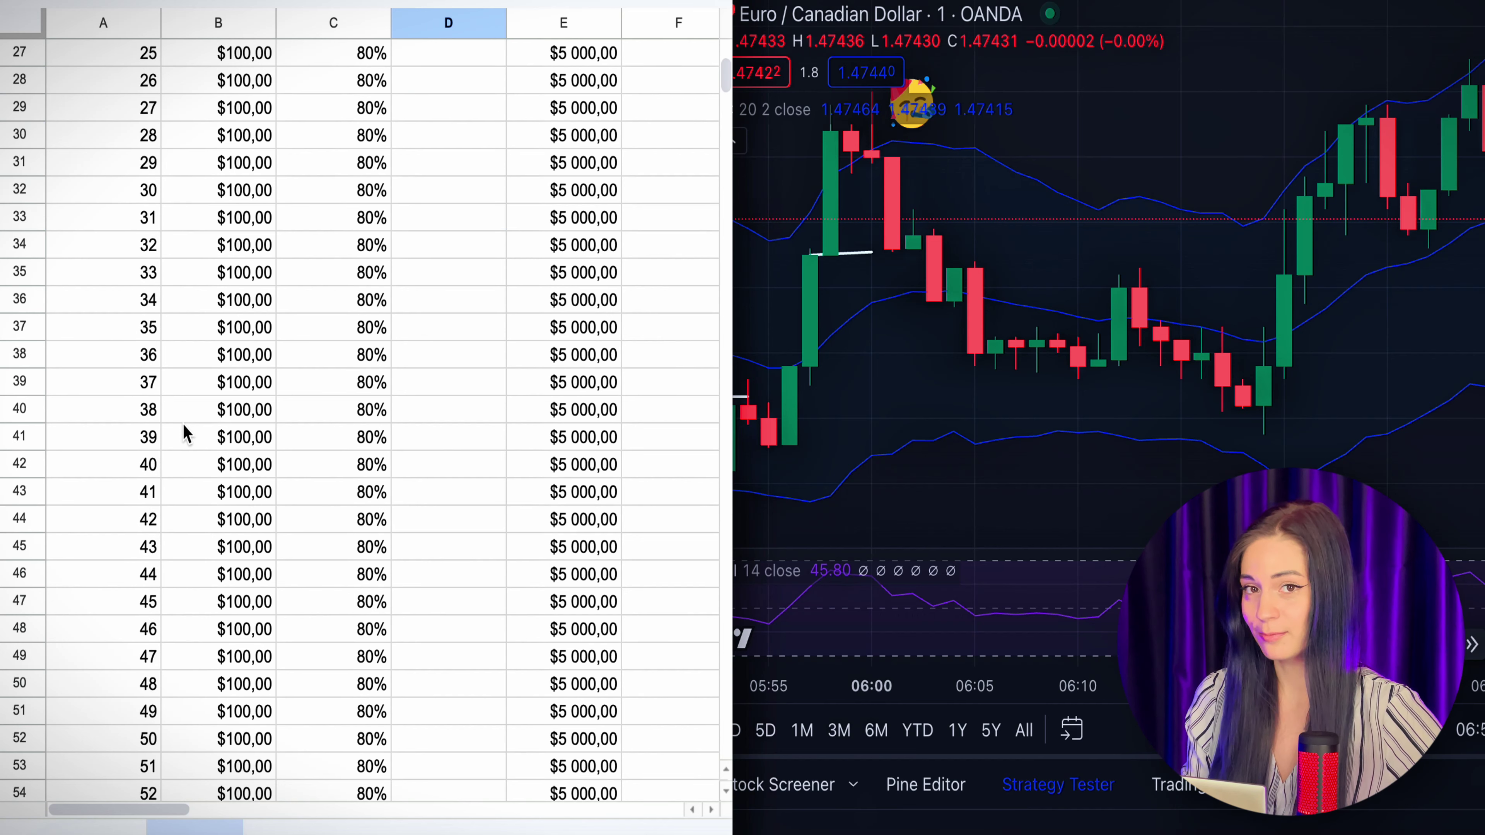
{"action": "scroll", "coordinate": [184, 434], "scroll_direction": "down", "scroll_amount": 3}
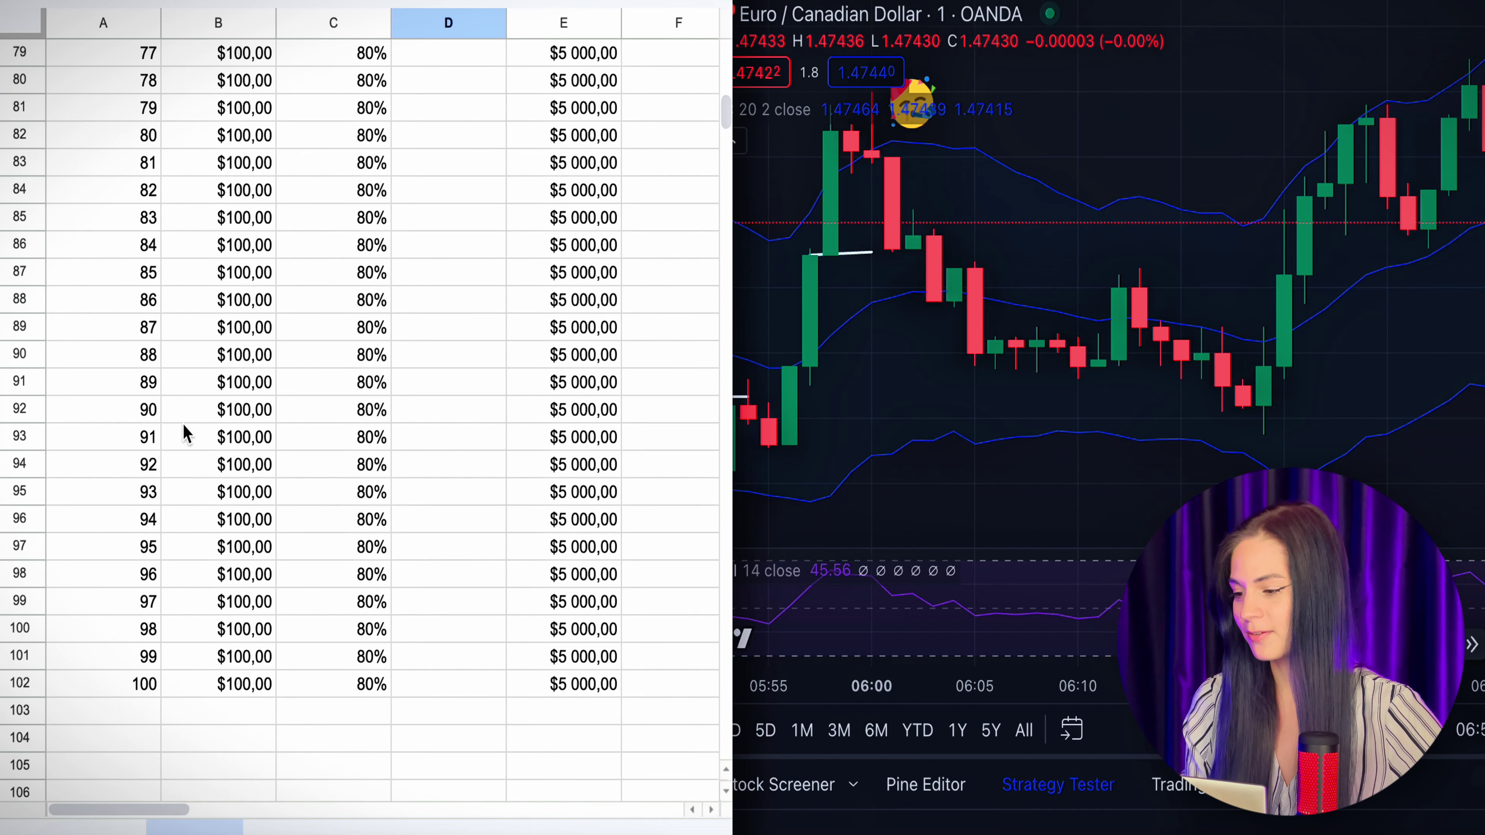
{"action": "scroll", "coordinate": [184, 434], "scroll_direction": "up", "scroll_amount": 20}
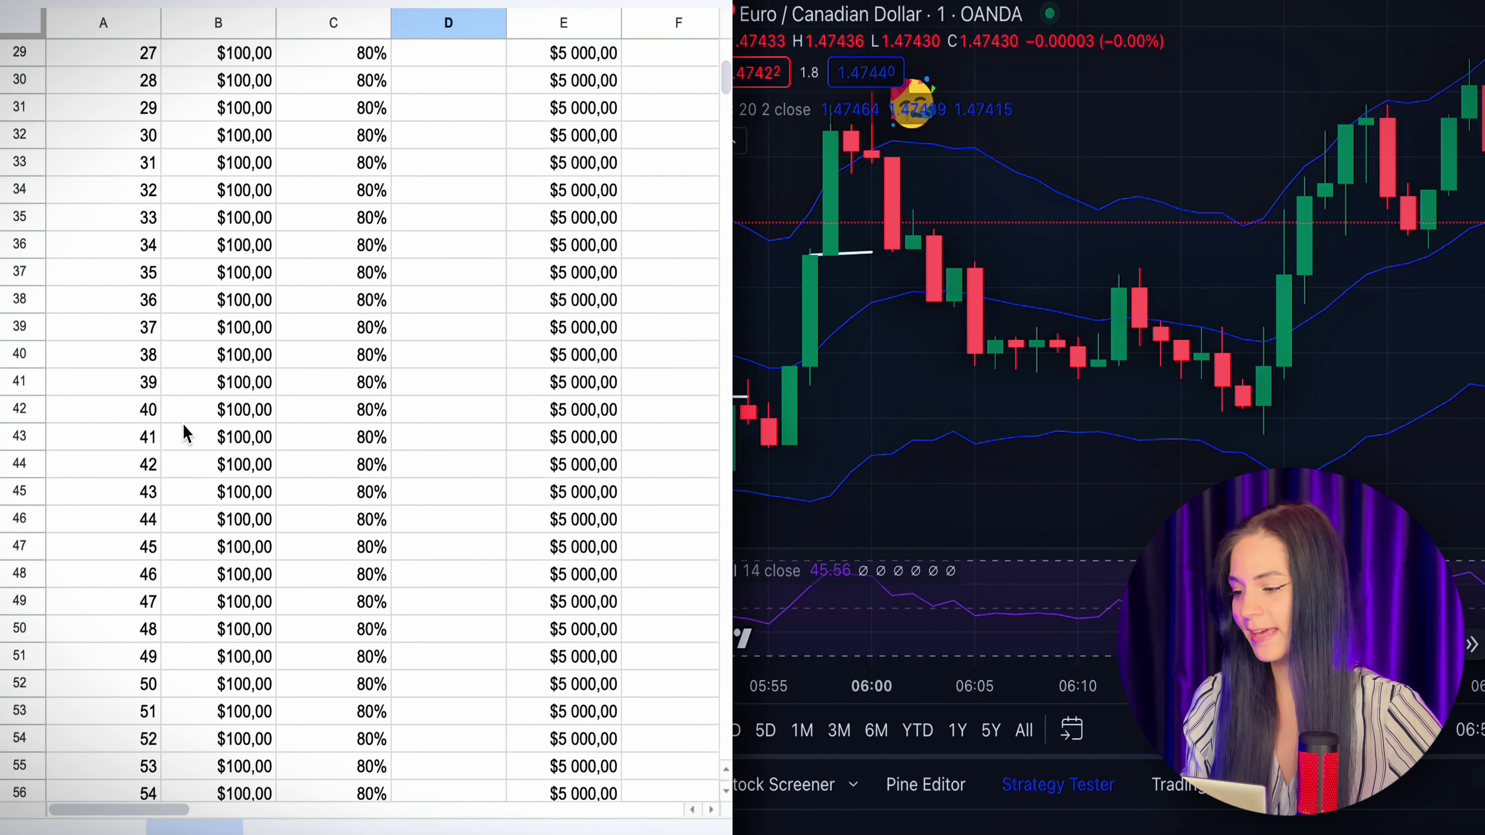
Record a result of 80 for deal 1 and -100 for deal 2 in the spreadsheet
{"action": "left_click", "coordinate": [430, 111]}
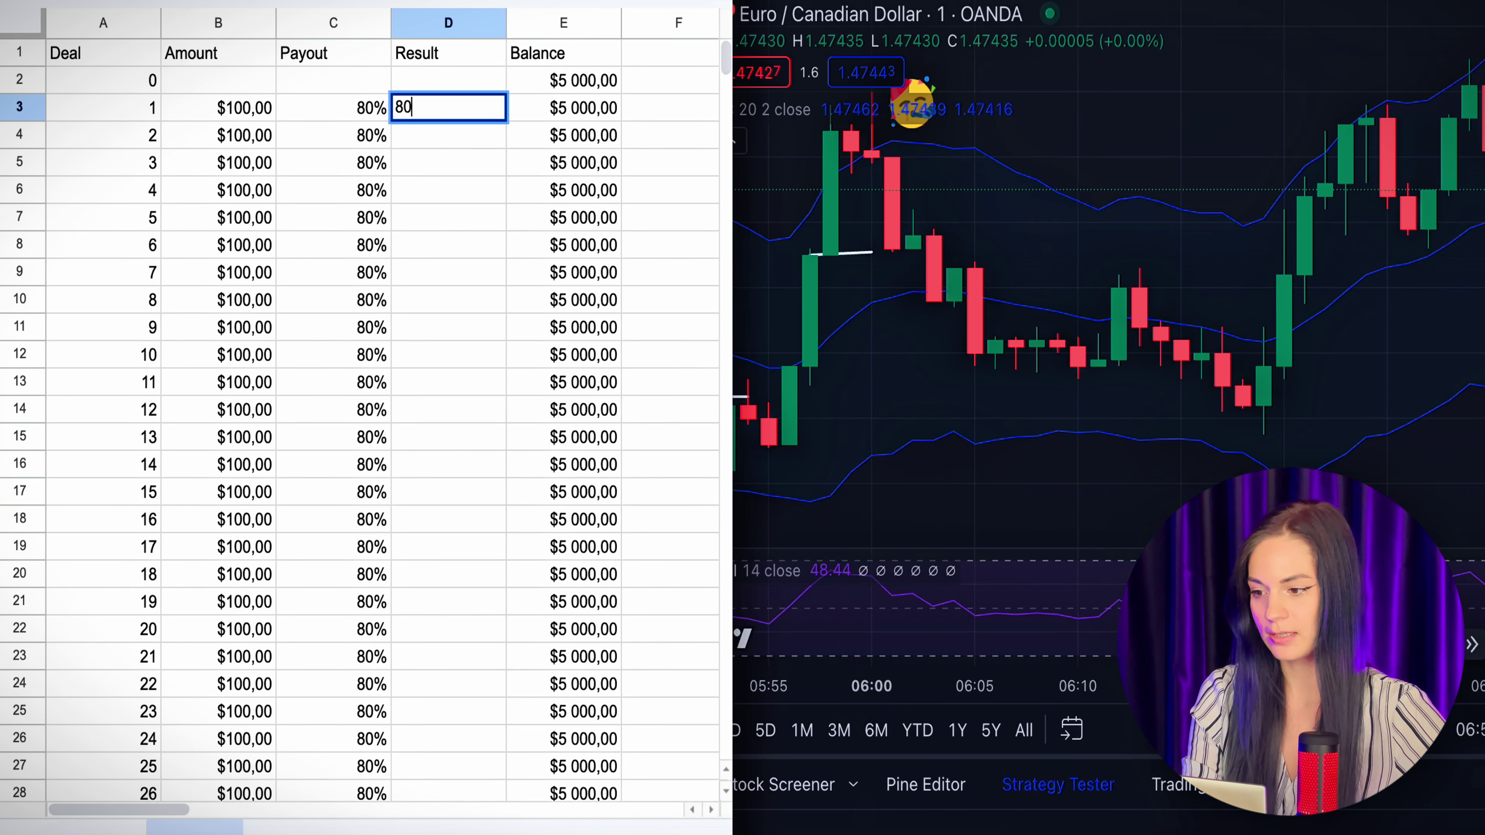
{"action": "key", "text": "Return"}
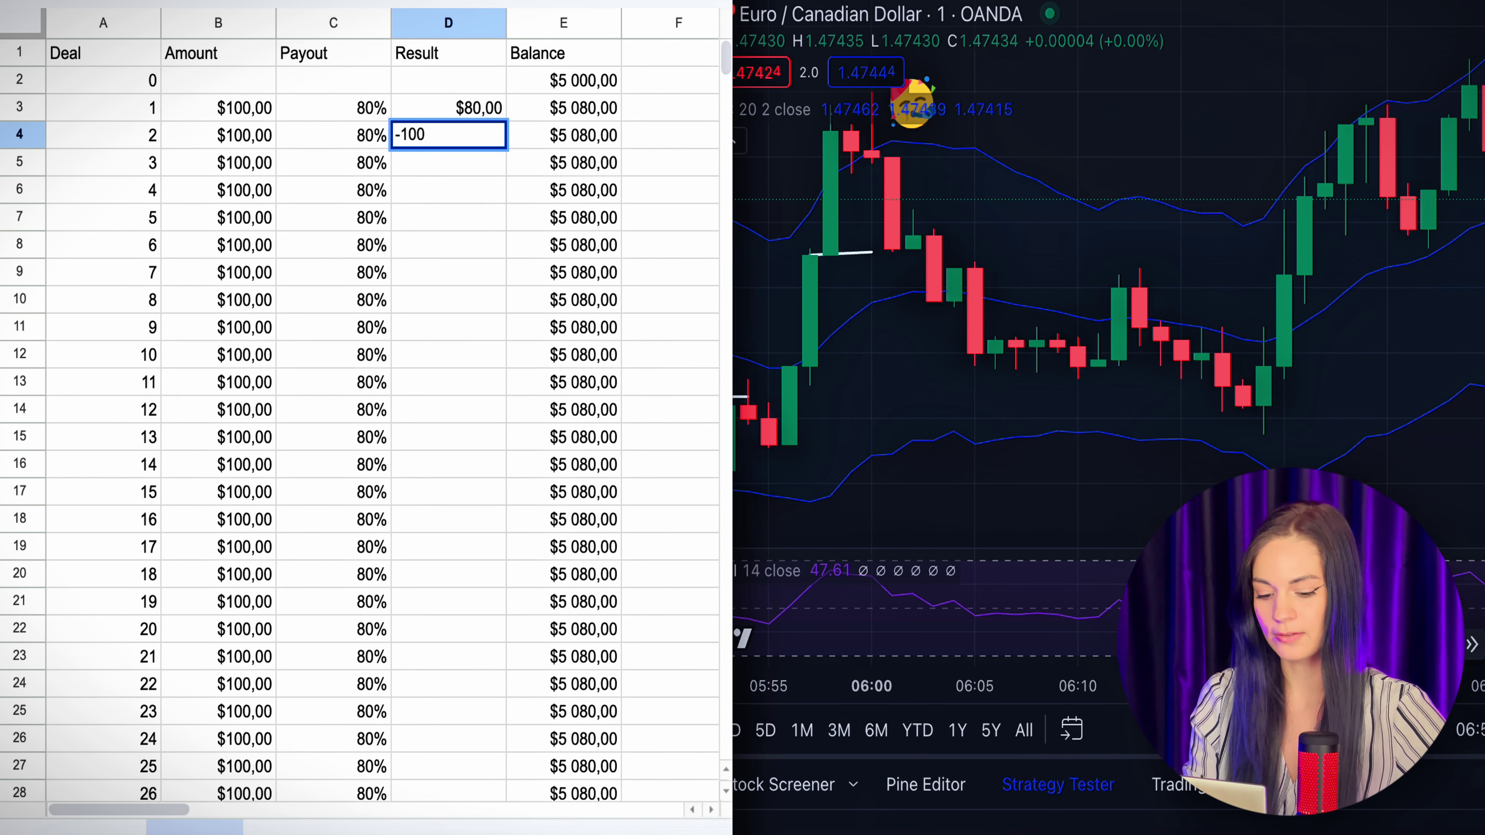
{"action": "key", "text": "Return"}
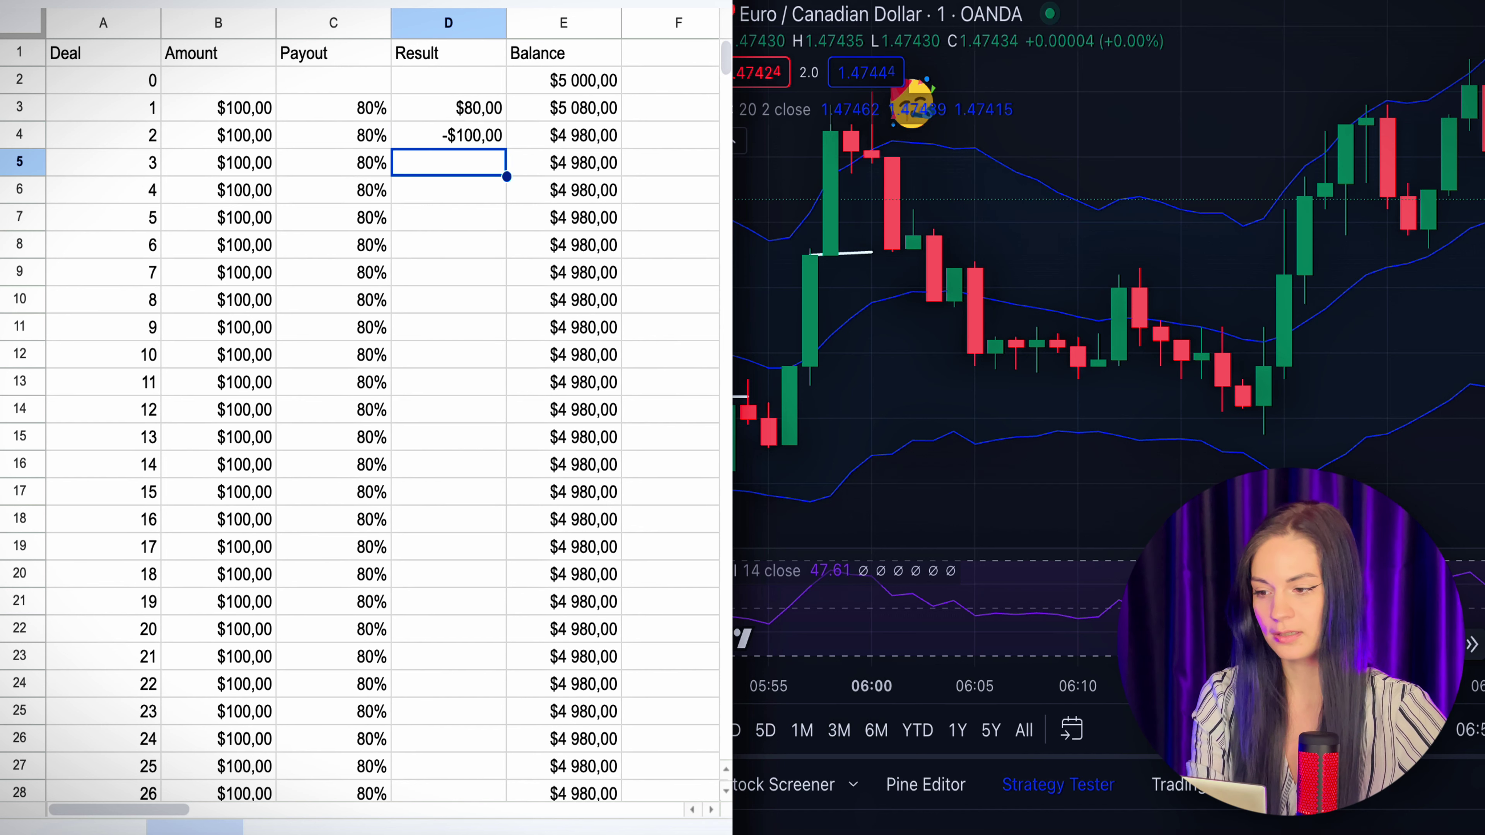
{"action": "left_click", "coordinate": [373, 115]}
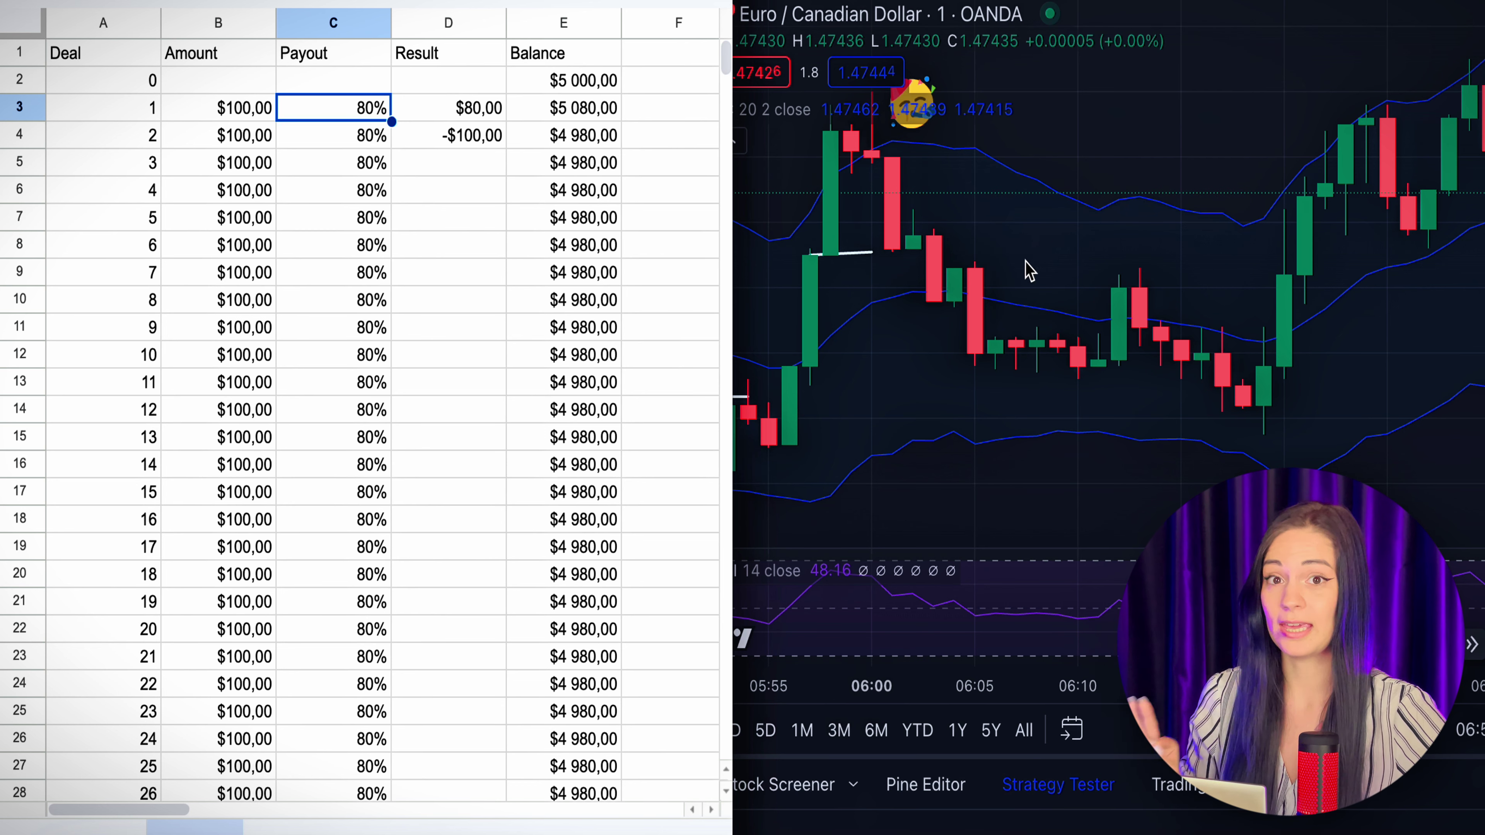
Check the marked signals in the Euro/Canadian Dollar chart history and replace deal 2's result with 80
{"action": "left_click", "coordinate": [932, 481]}
{"action": "left_click_drag", "start_coordinate": [896, 392], "coordinate": [1117, 293]}
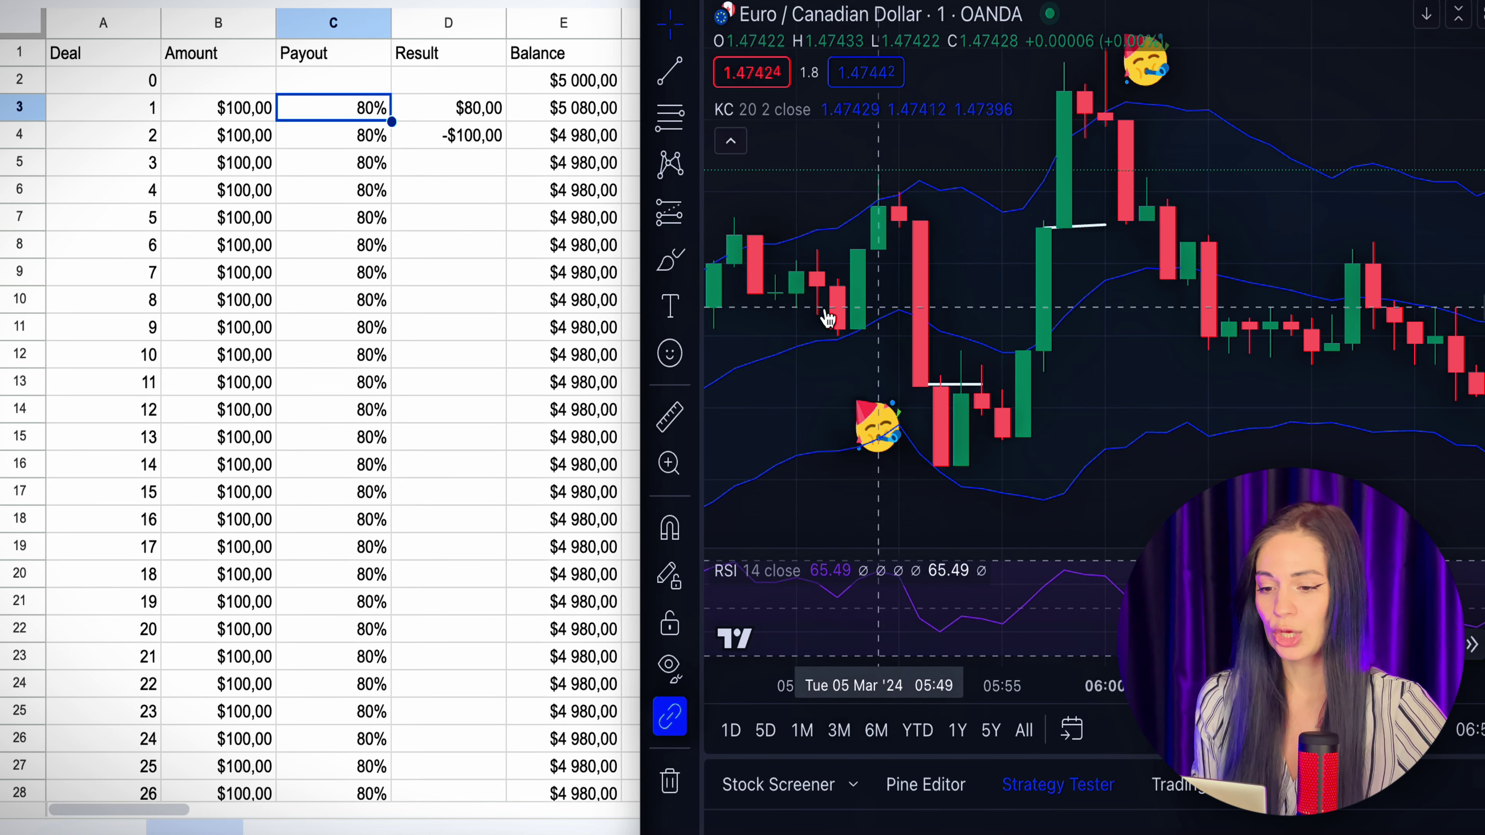
{"action": "left_click", "coordinate": [495, 135]}
{"action": "left_click", "coordinate": [482, 133]}
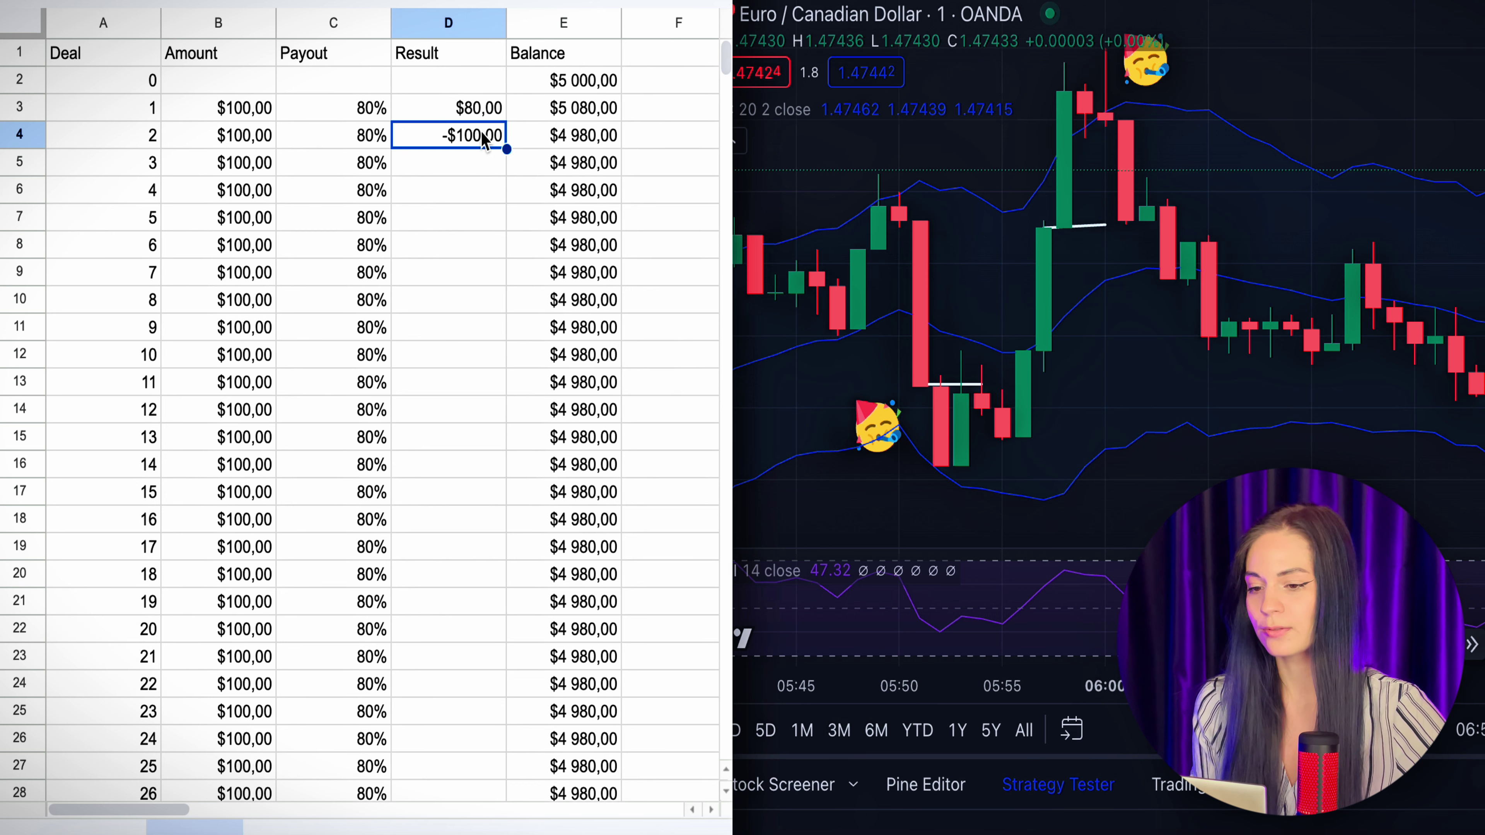
{"action": "type", "text": "80"}
{"action": "left_click", "coordinate": [1007, 322]}
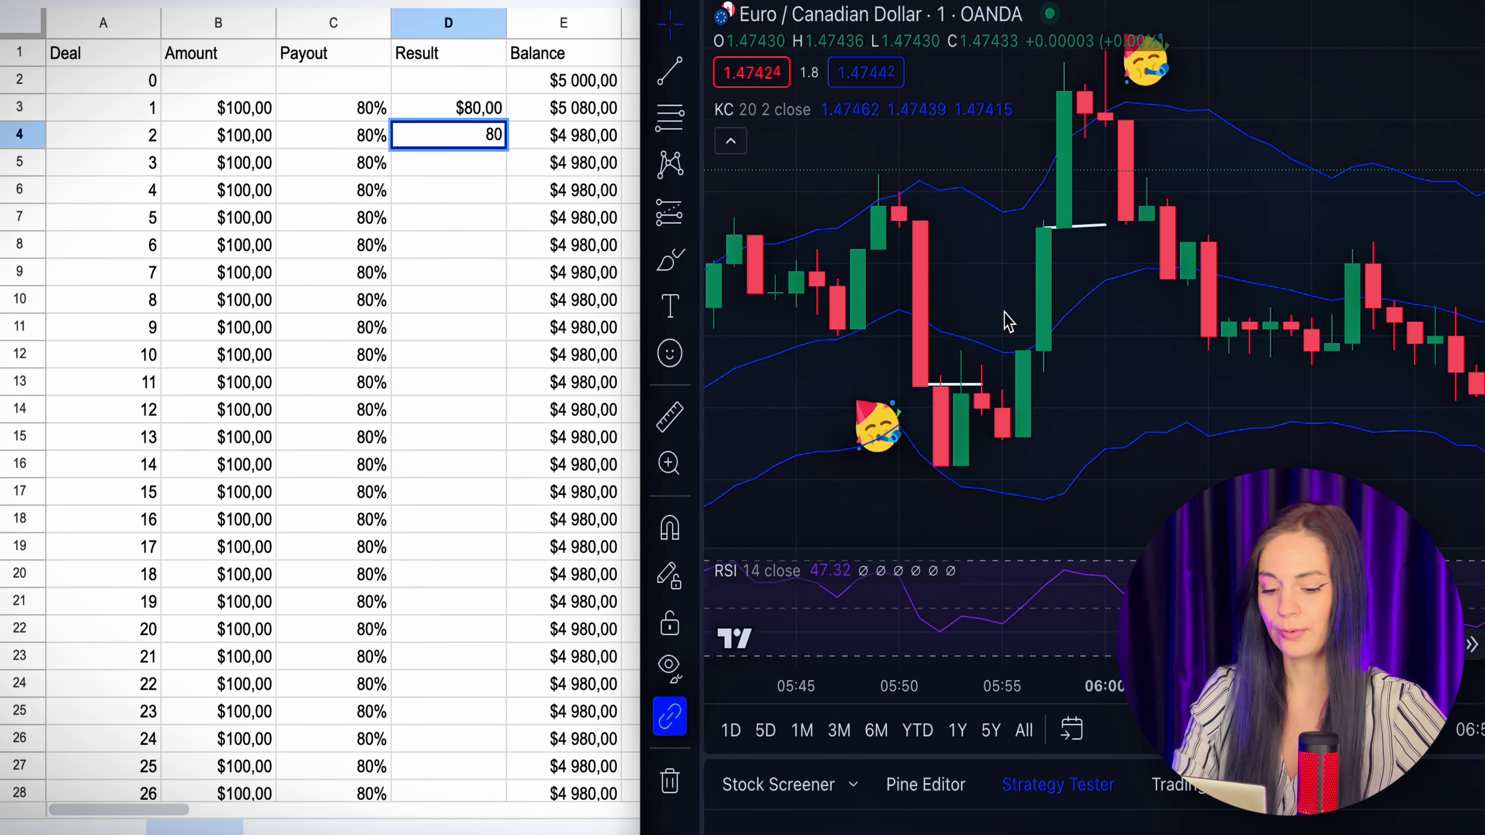
{"action": "left_click", "coordinate": [536, 221]}
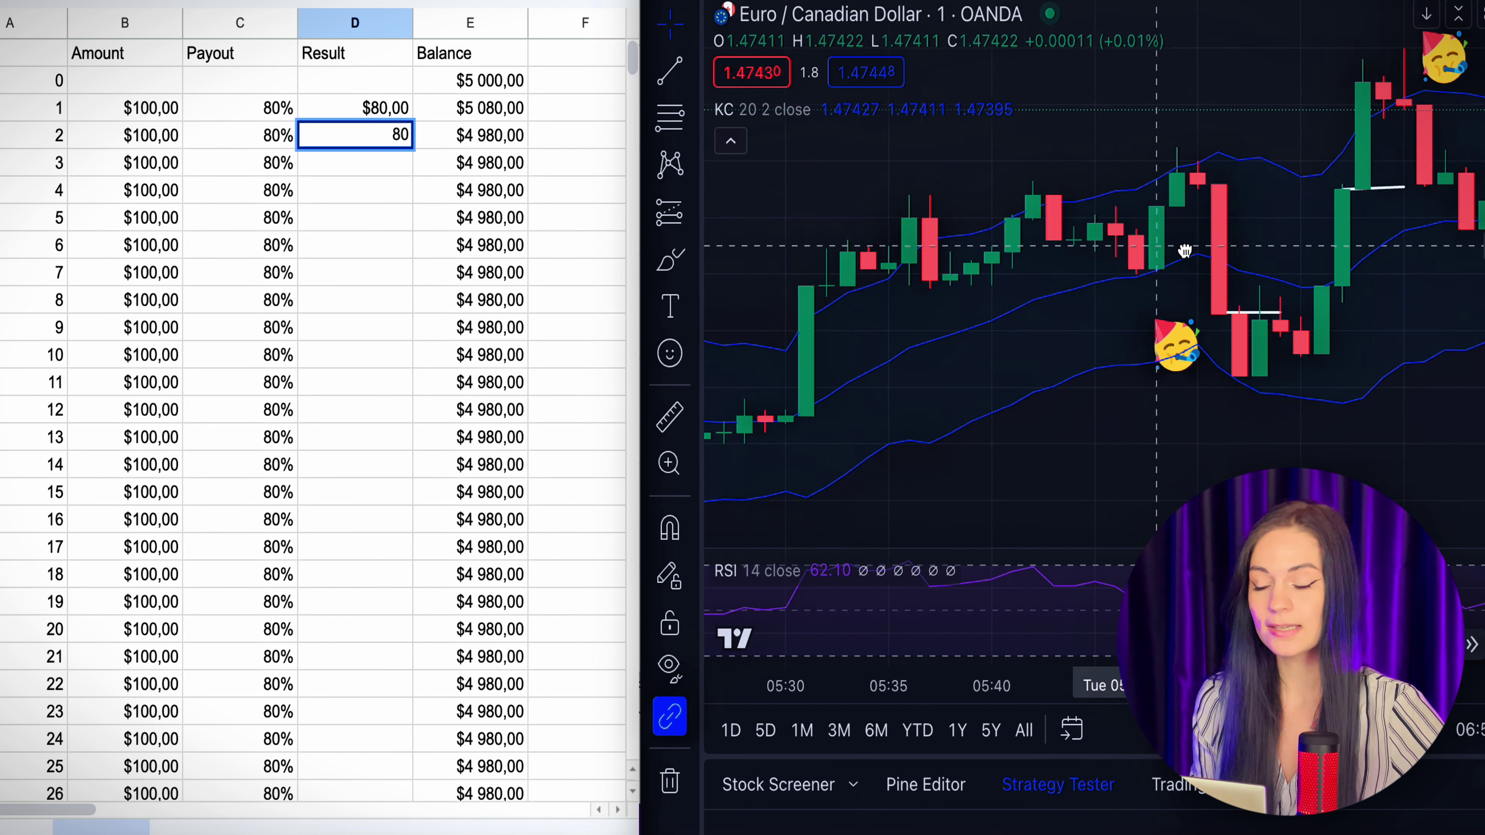
{"action": "left_click_drag", "start_coordinate": [1183, 242], "coordinate": [858, 286]}
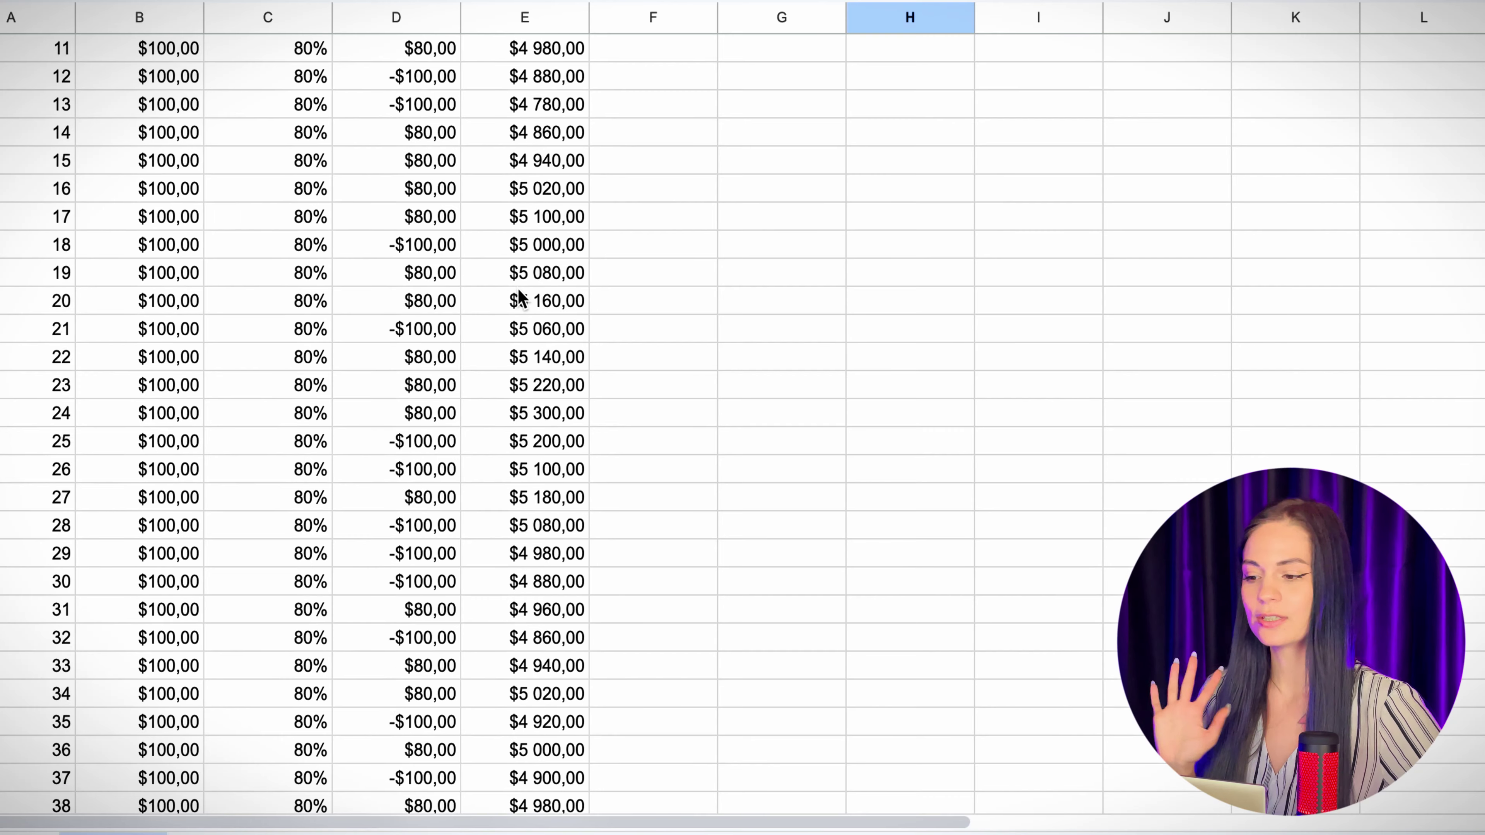
Review the results and running balance of all 100 deals, and the summary of profit, ROI and winrate
{"action": "scroll", "coordinate": [521, 293], "scroll_direction": "down", "scroll_amount": 17}
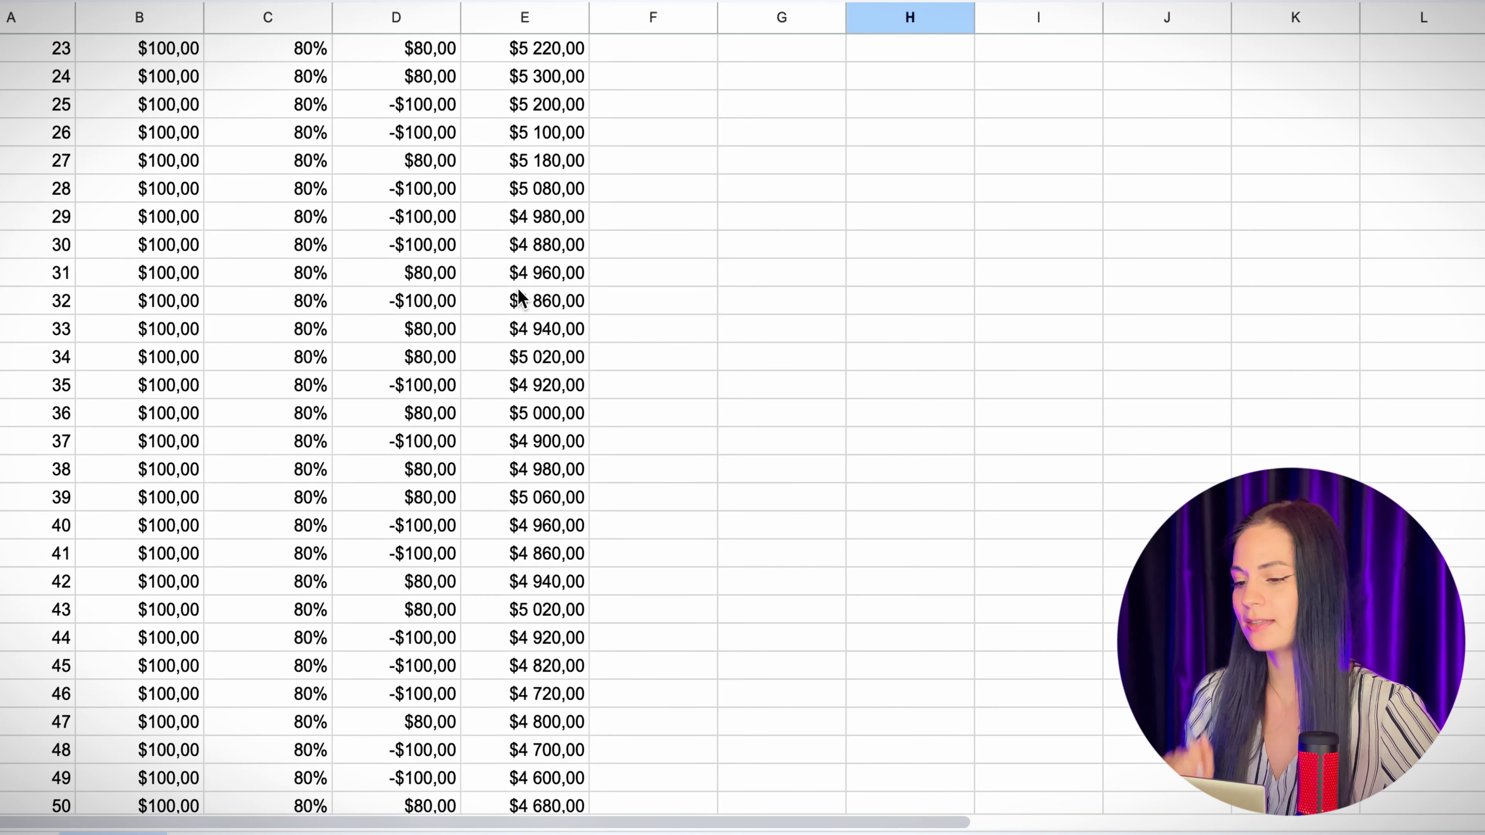
{"action": "scroll", "coordinate": [518, 282], "scroll_direction": "down", "scroll_amount": 6}
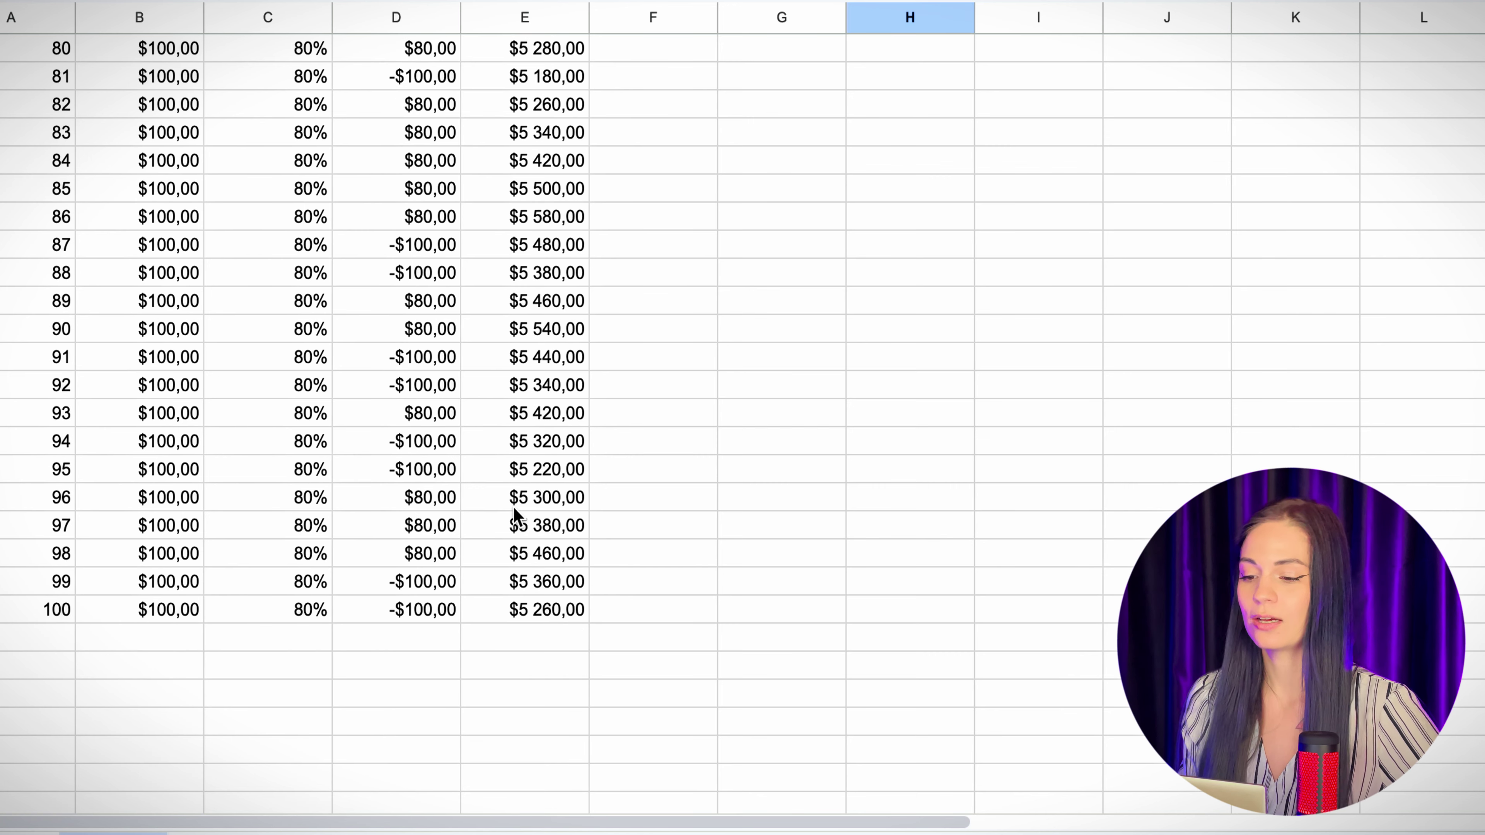
{"action": "scroll", "coordinate": [514, 508], "scroll_direction": "up", "scroll_amount": 20}
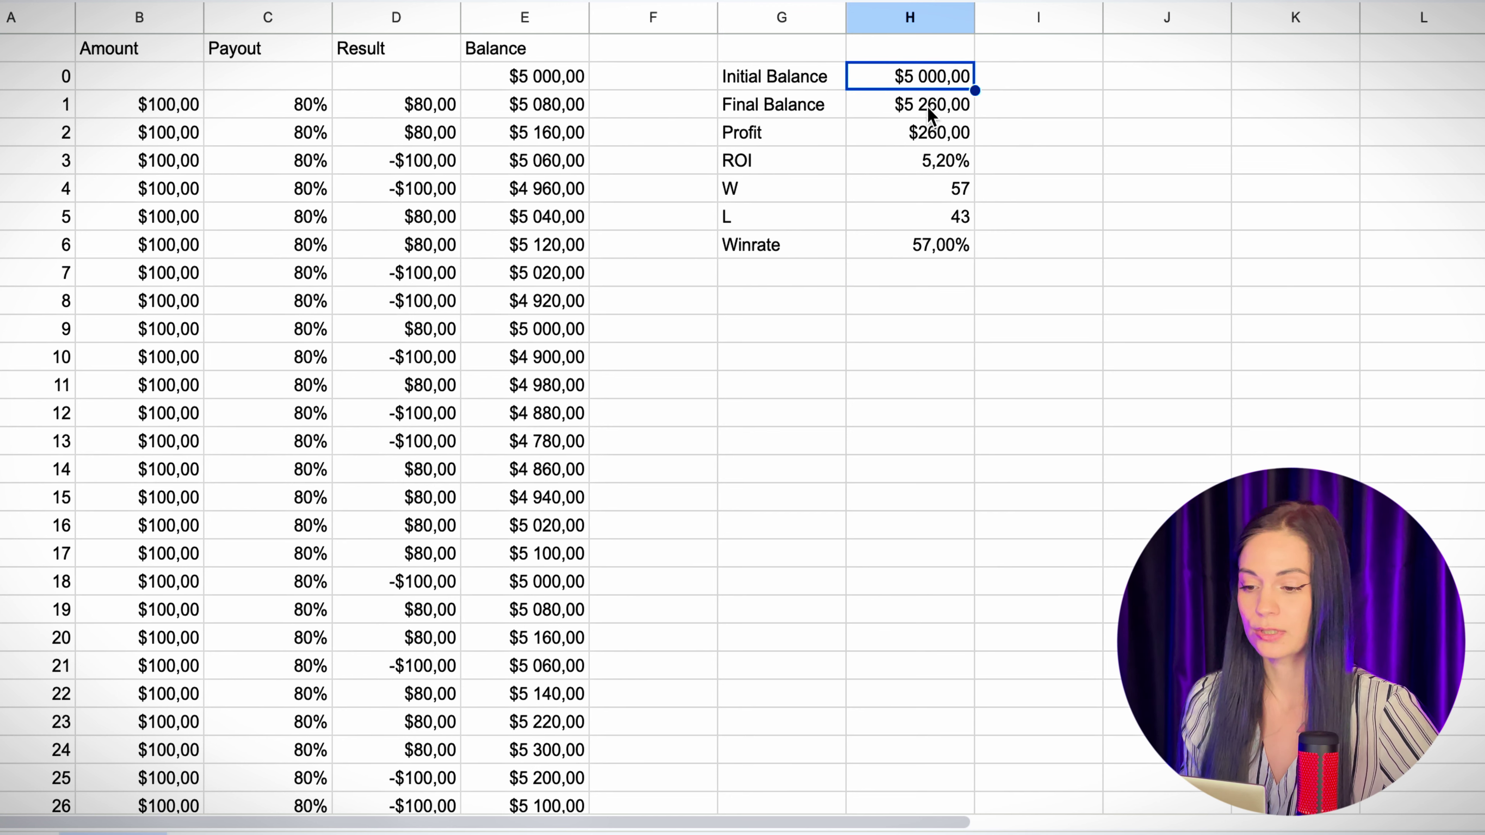
Check the profit, ROI and winrate figures in the first 100-deal backtest summary
{"action": "left_click", "coordinate": [951, 130]}
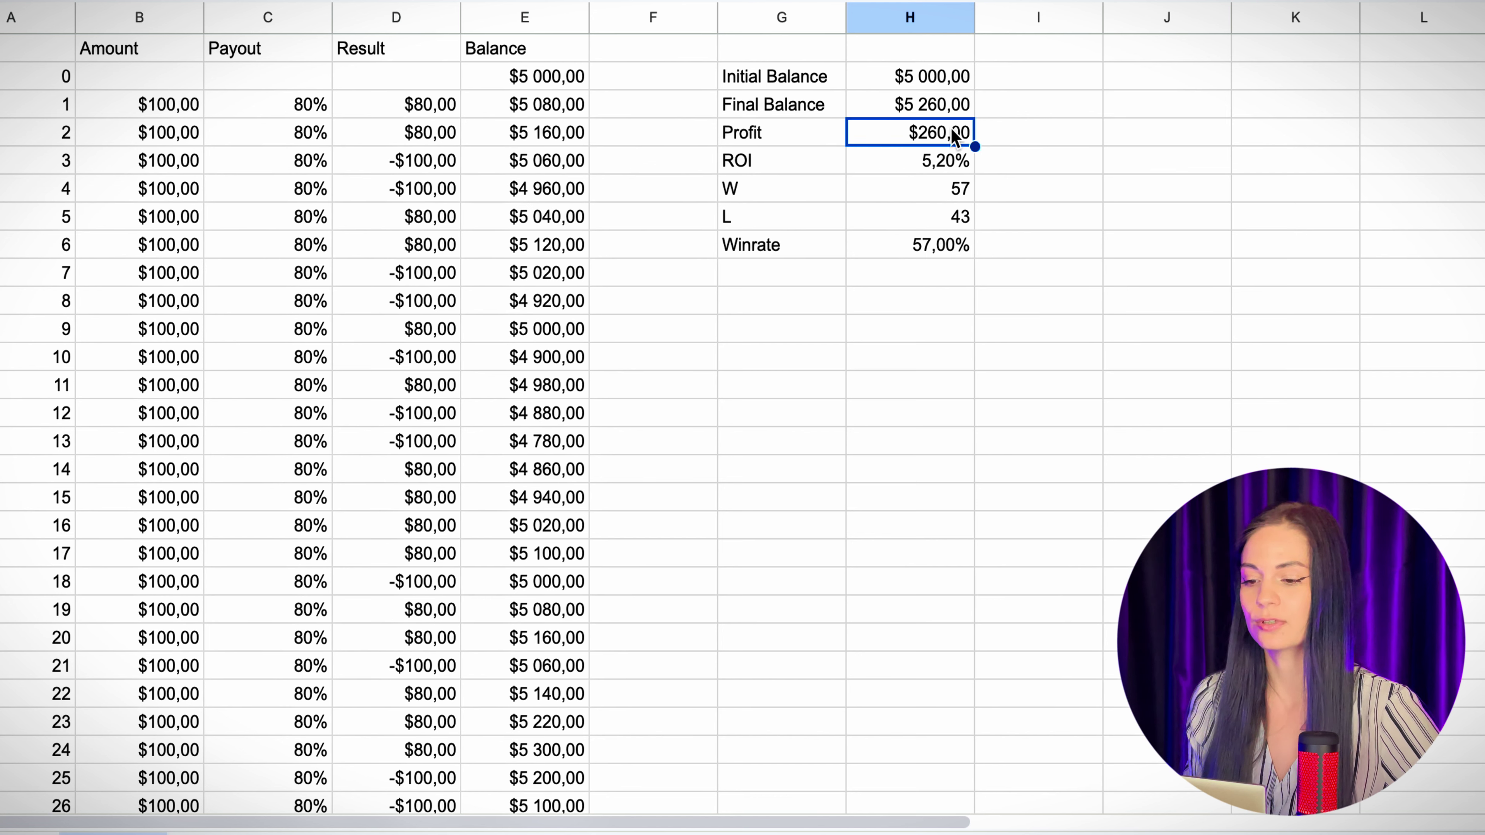
{"action": "left_click", "coordinate": [1012, 167]}
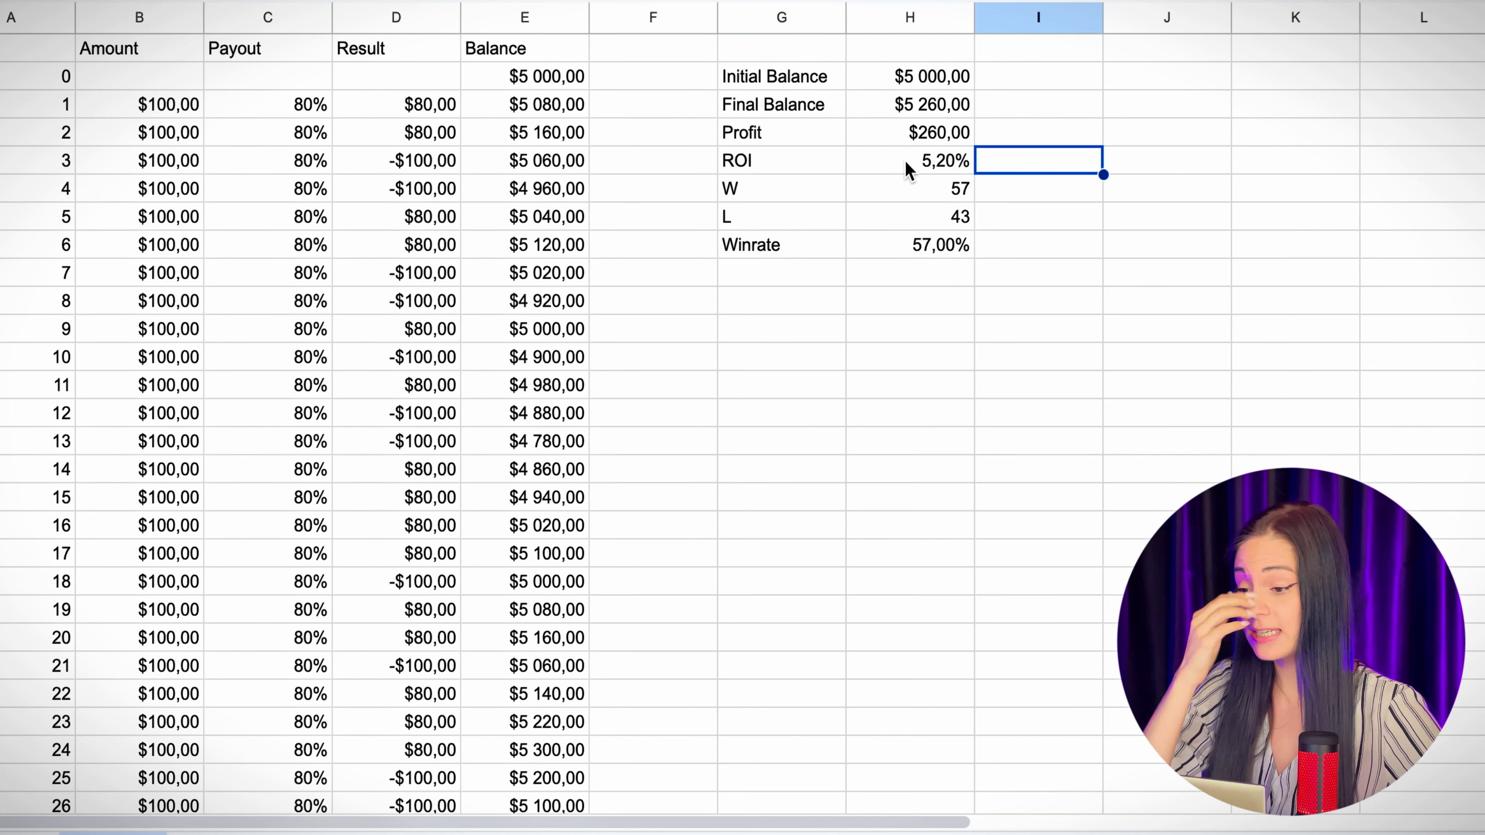
{"action": "left_click", "coordinate": [956, 164]}
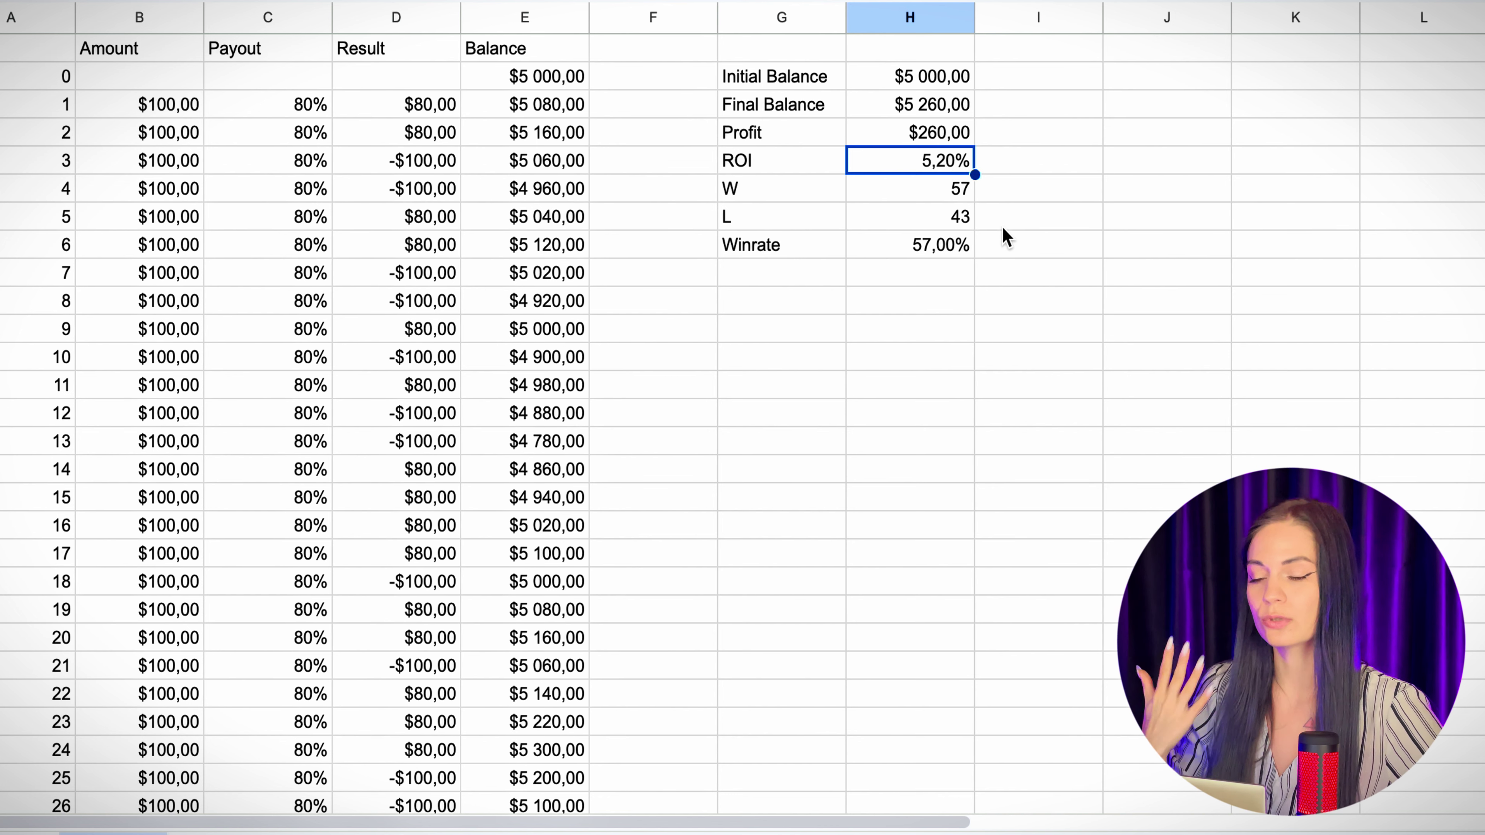
{"action": "left_click", "coordinate": [895, 242]}
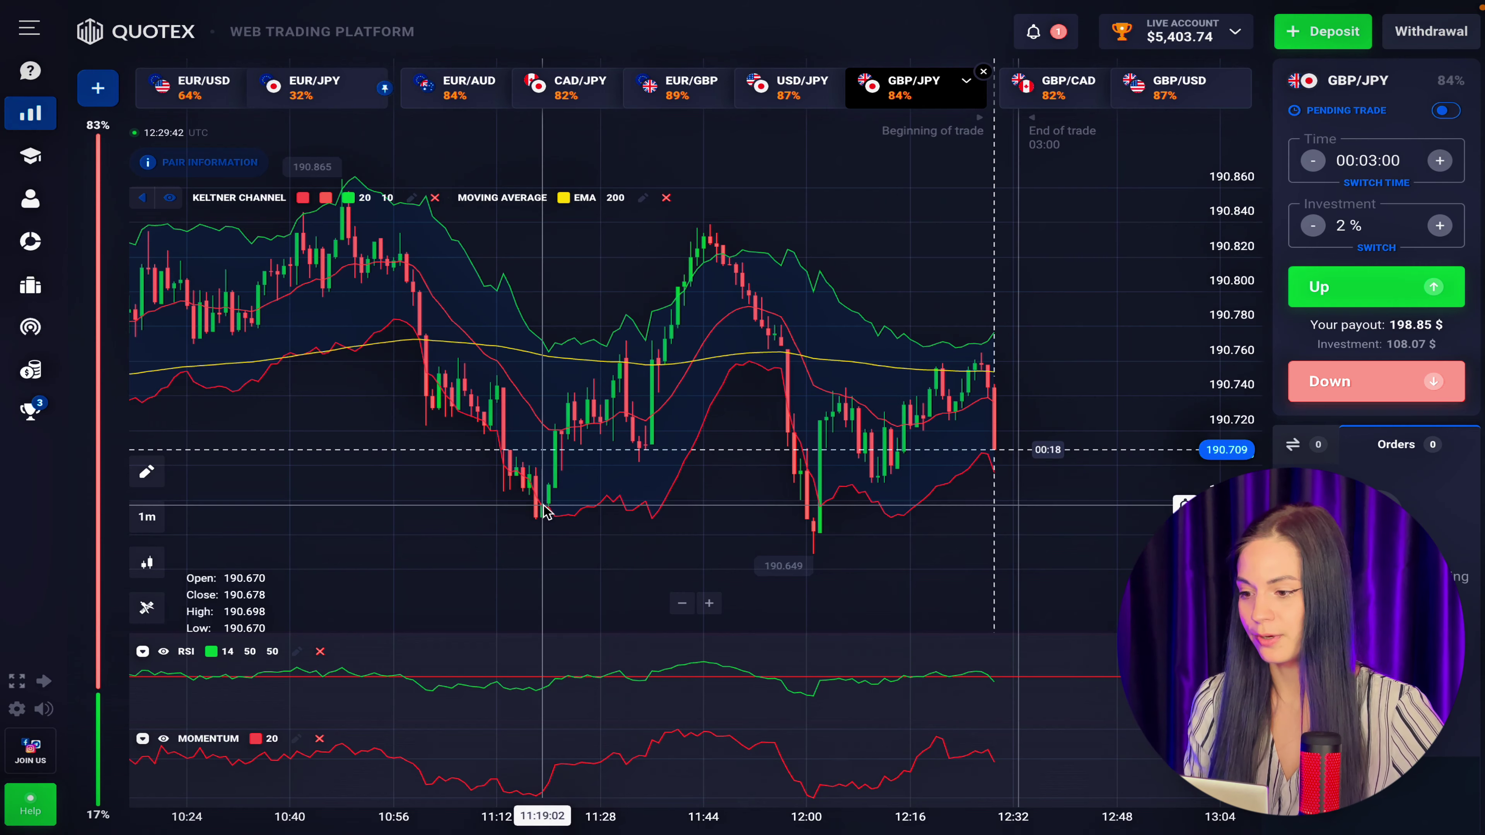
Switch to the Quotex GBP/JPY chart and look back through its history for signals combining the Keltner channel, EMA 200, RSI and Momentum
{"action": "scroll", "coordinate": [544, 468], "scroll_direction": "down", "scroll_amount": 2}
{"action": "left_click_drag", "start_coordinate": [596, 462], "coordinate": [848, 515]}
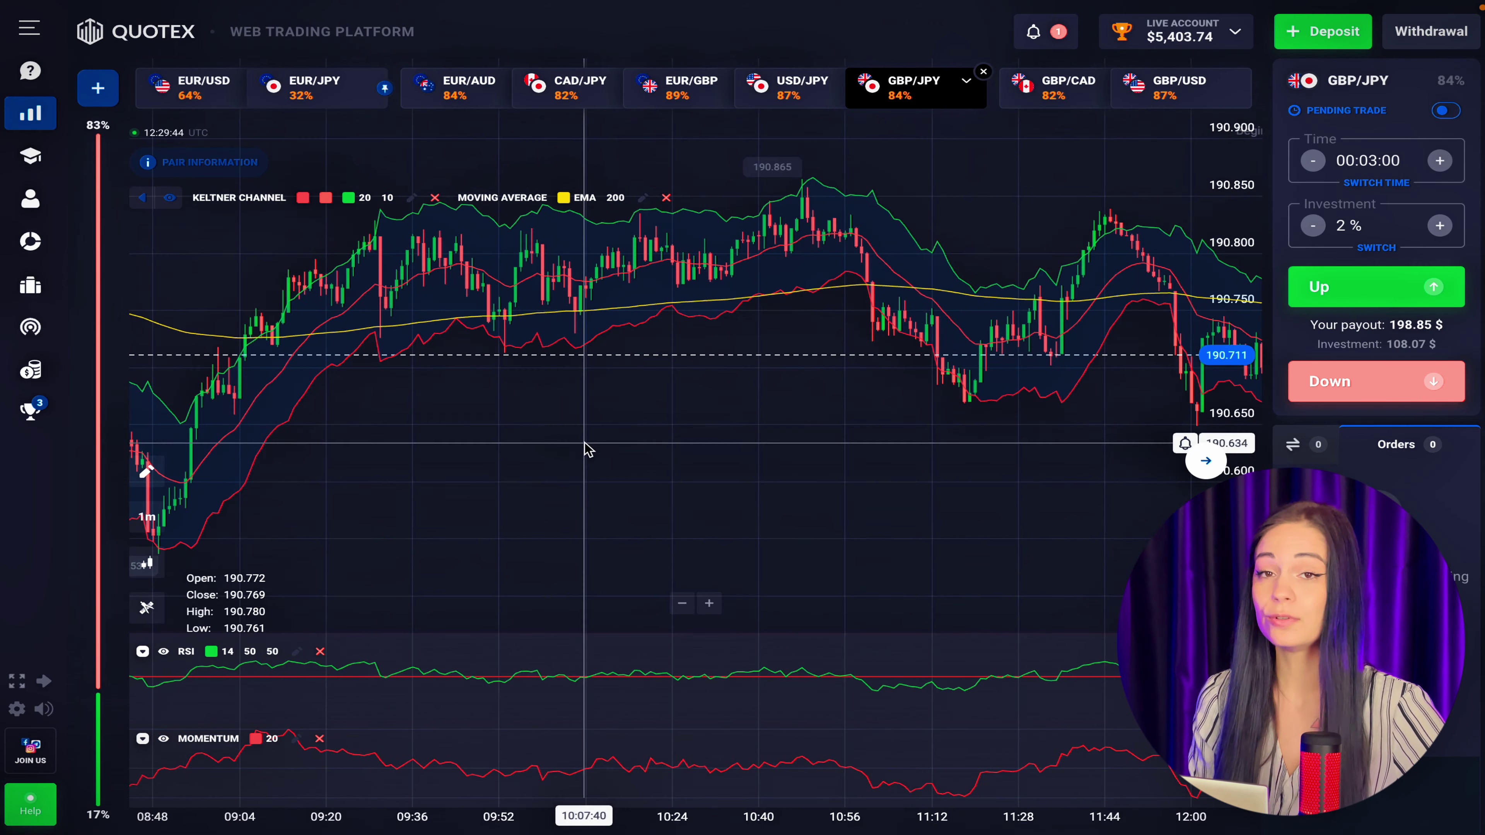
{"action": "left_click_drag", "start_coordinate": [586, 445], "coordinate": [878, 428]}
{"action": "left_click_drag", "start_coordinate": [653, 408], "coordinate": [756, 411]}
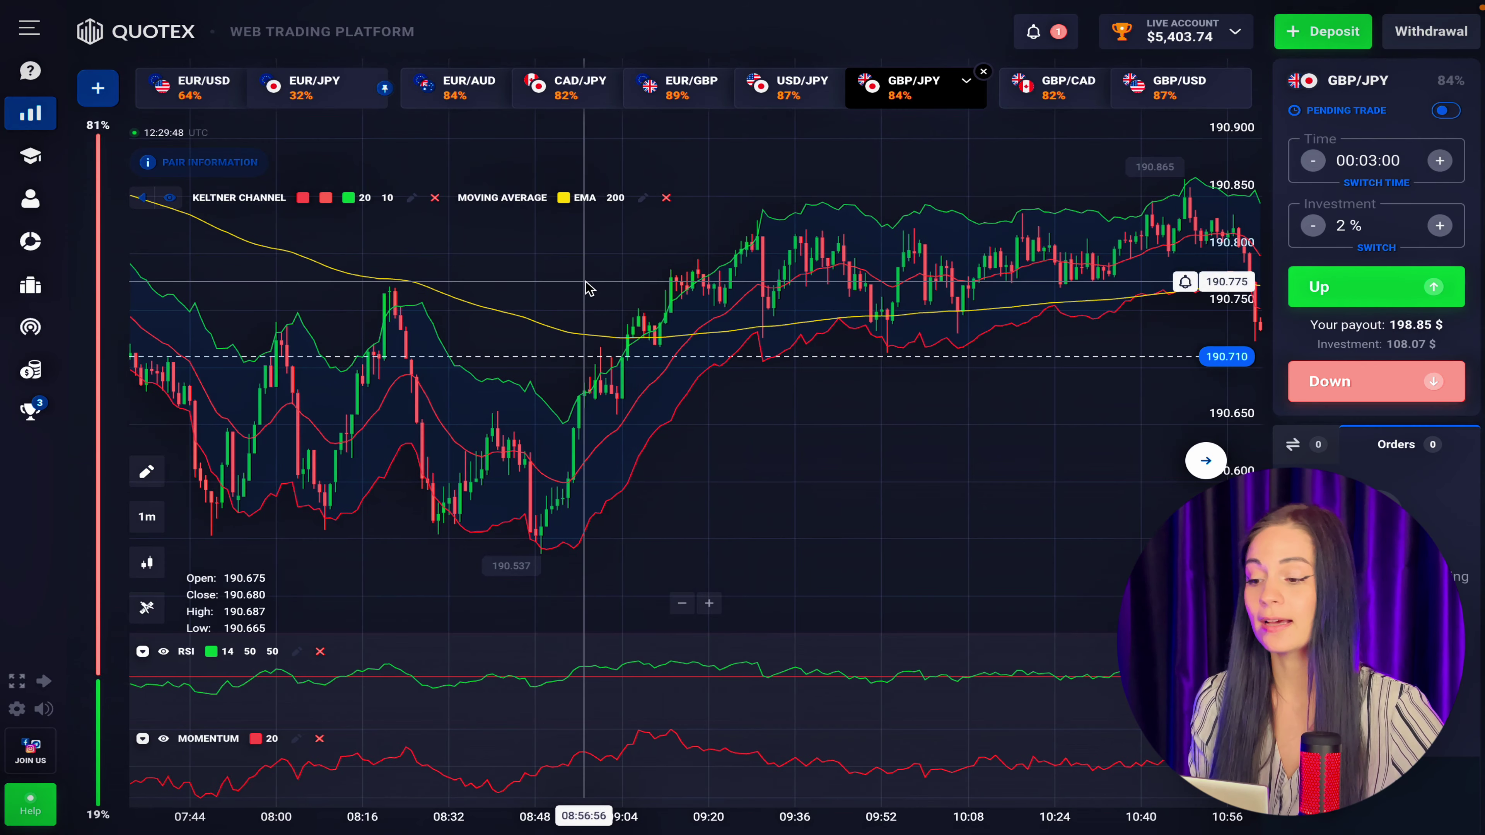
{"action": "left_click_drag", "start_coordinate": [374, 316], "coordinate": [638, 330]}
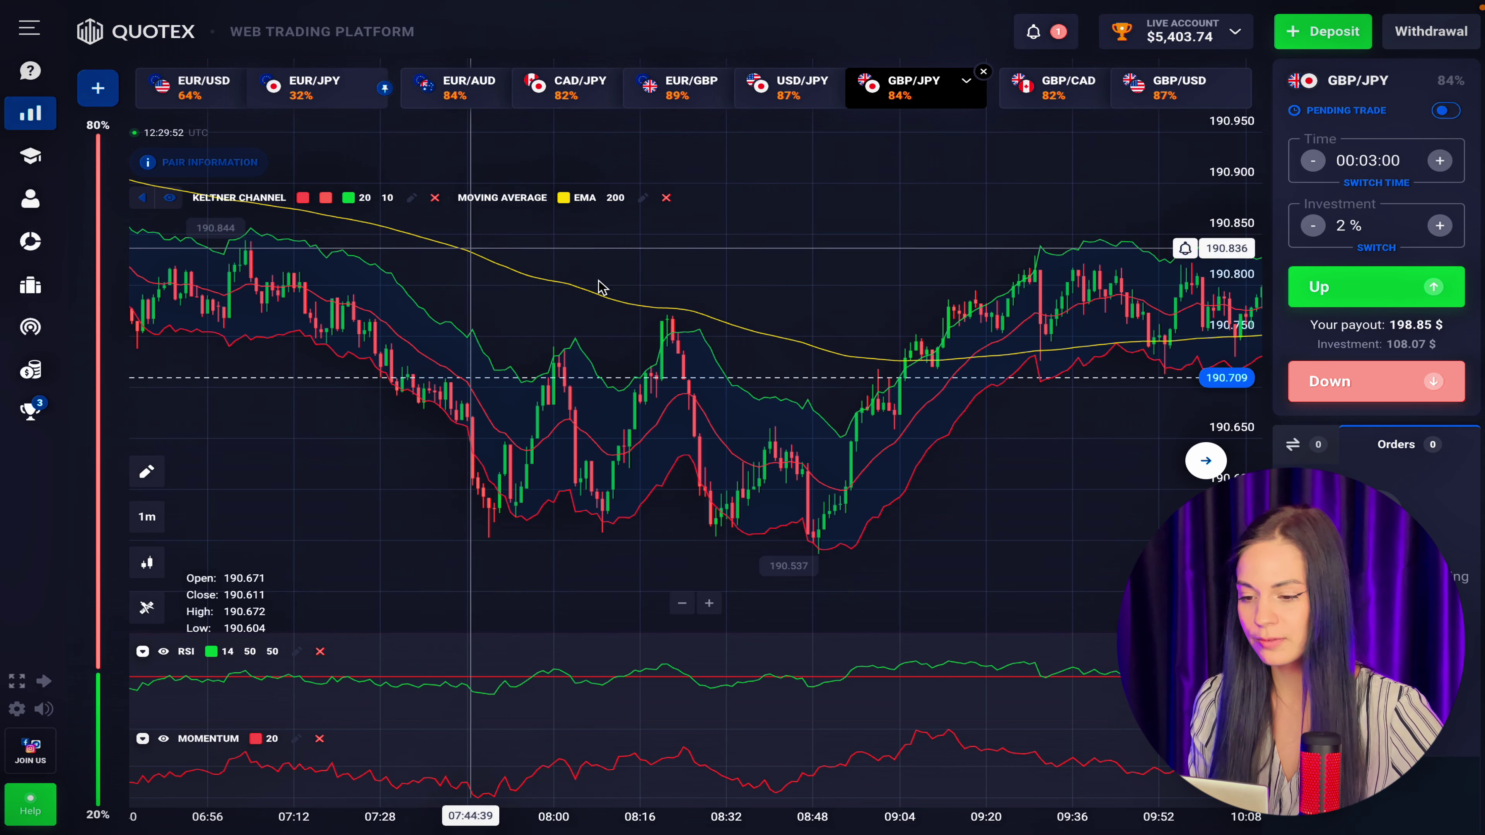
{"action": "left_click_drag", "start_coordinate": [389, 357], "coordinate": [679, 351]}
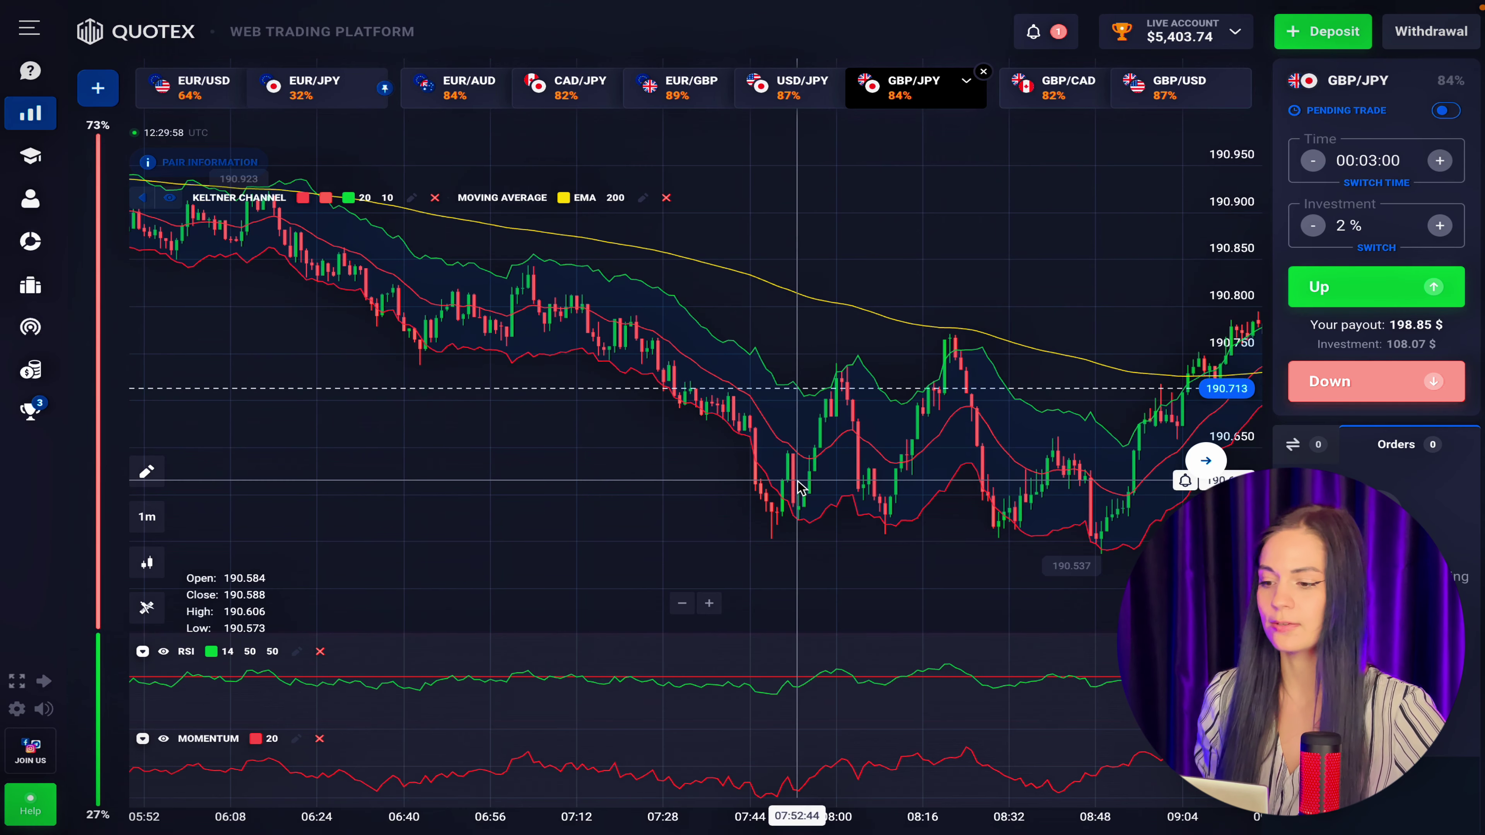
{"action": "left_click_drag", "start_coordinate": [725, 518], "coordinate": [524, 441]}
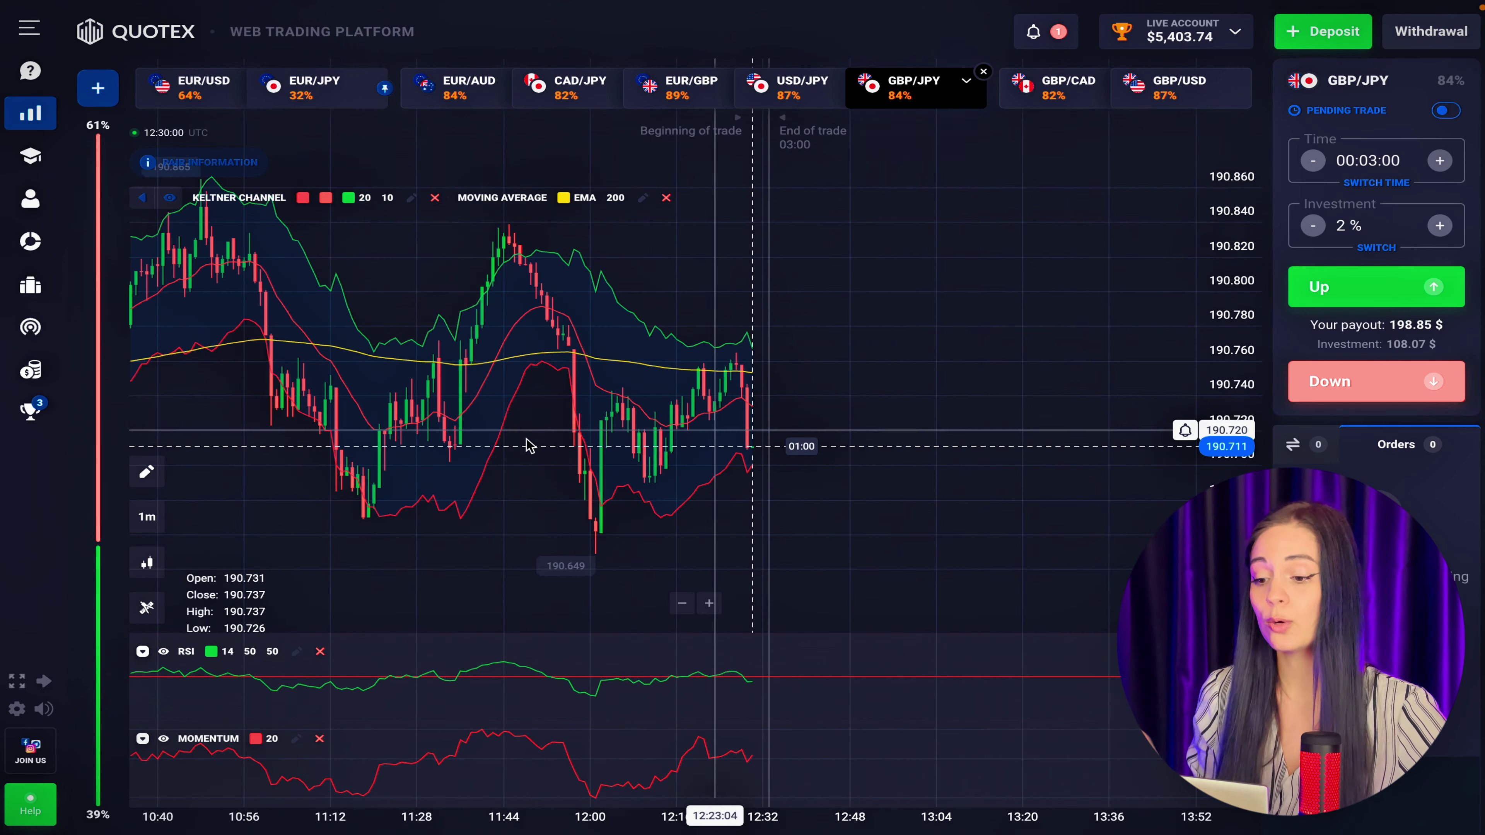
{"action": "scroll", "coordinate": [690, 417], "scroll_direction": "left", "scroll_amount": 5}
{"action": "scroll", "coordinate": [796, 417], "scroll_direction": "left", "scroll_amount": 6}
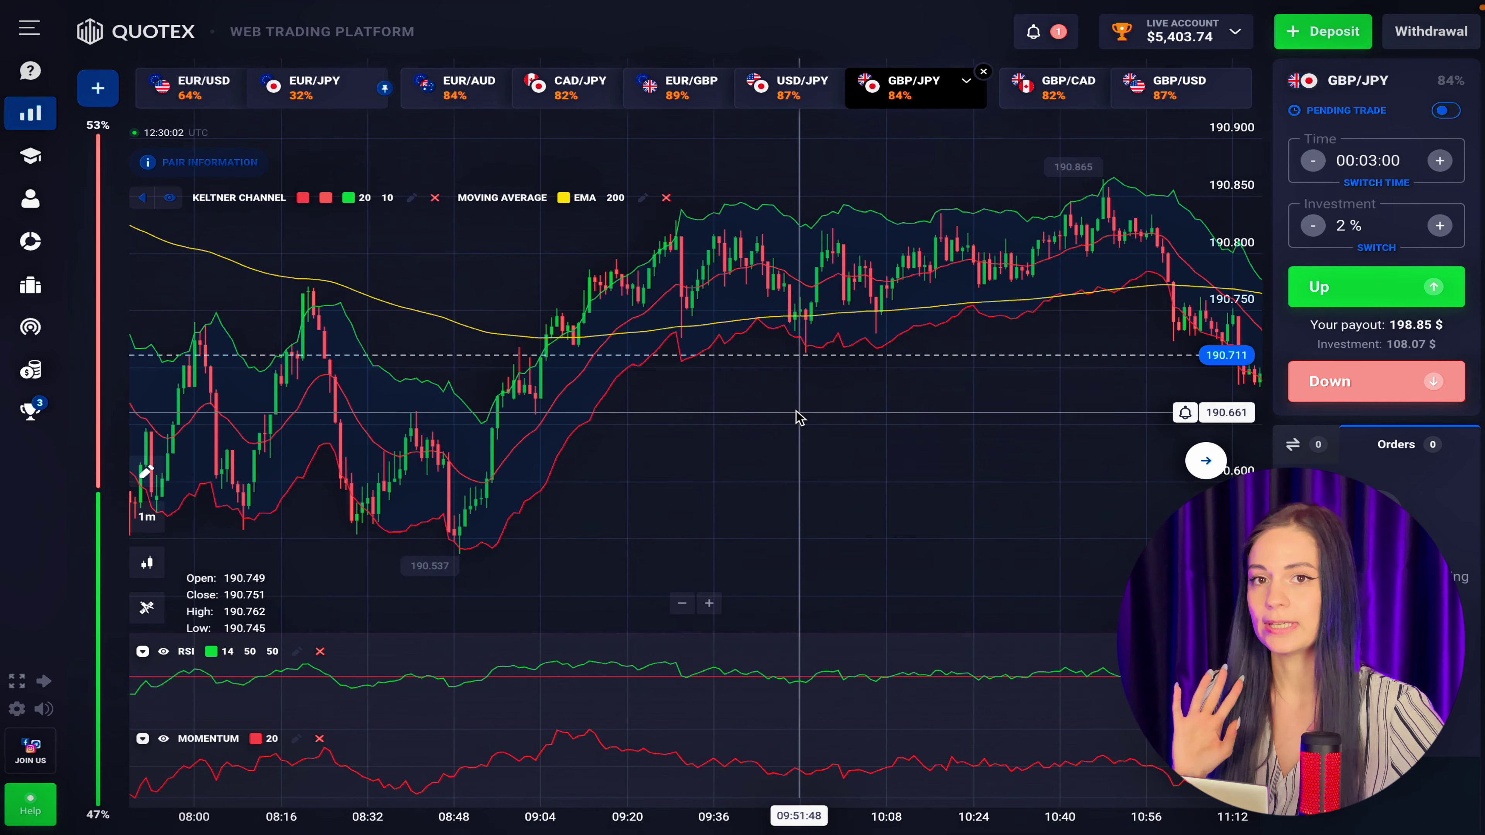
{"action": "scroll", "coordinate": [702, 417], "scroll_direction": "right", "scroll_amount": 3}
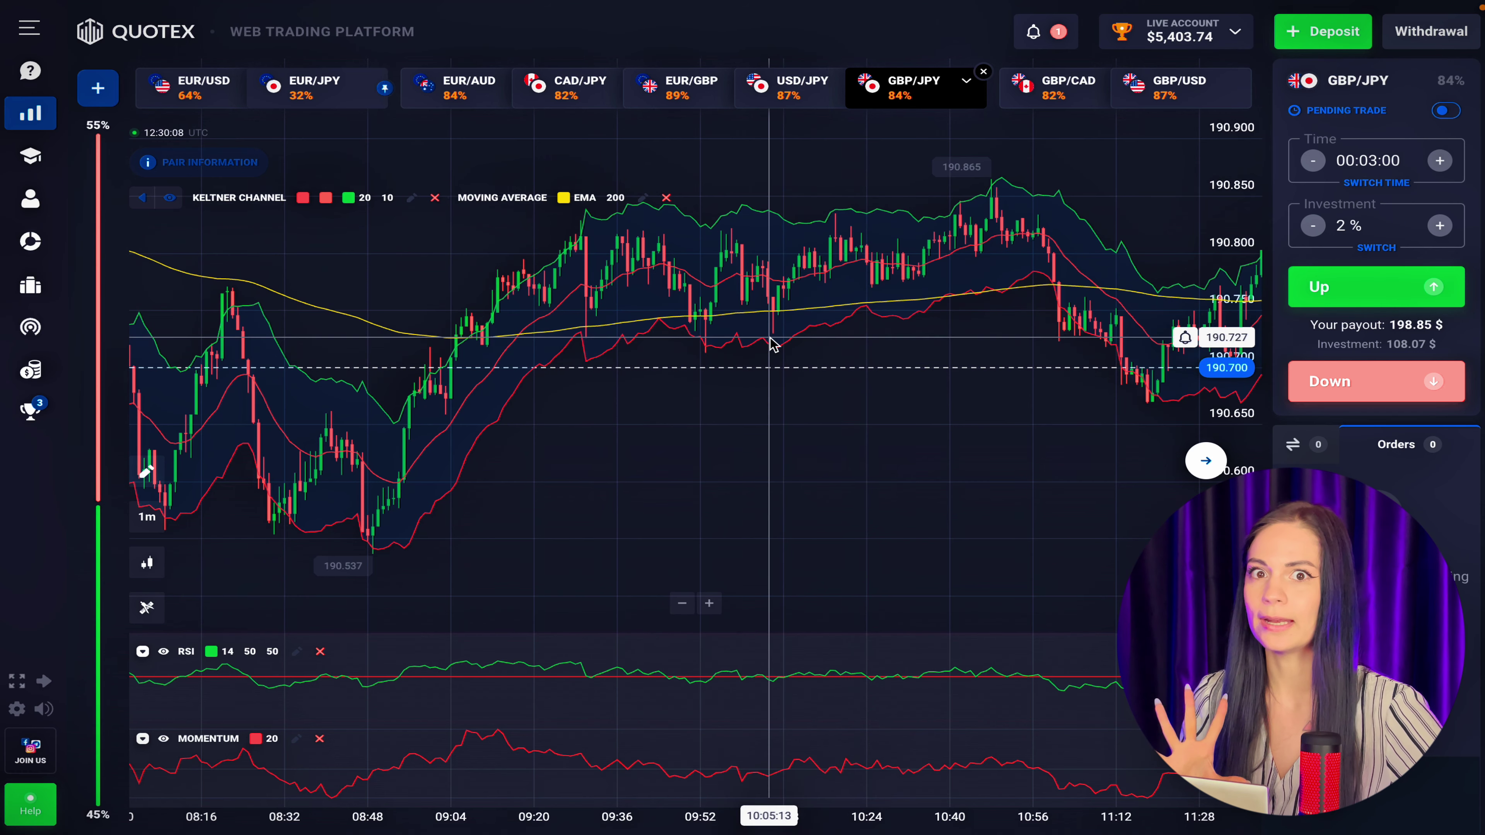
{"action": "scroll", "coordinate": [816, 365], "scroll_direction": "left", "scroll_amount": 4}
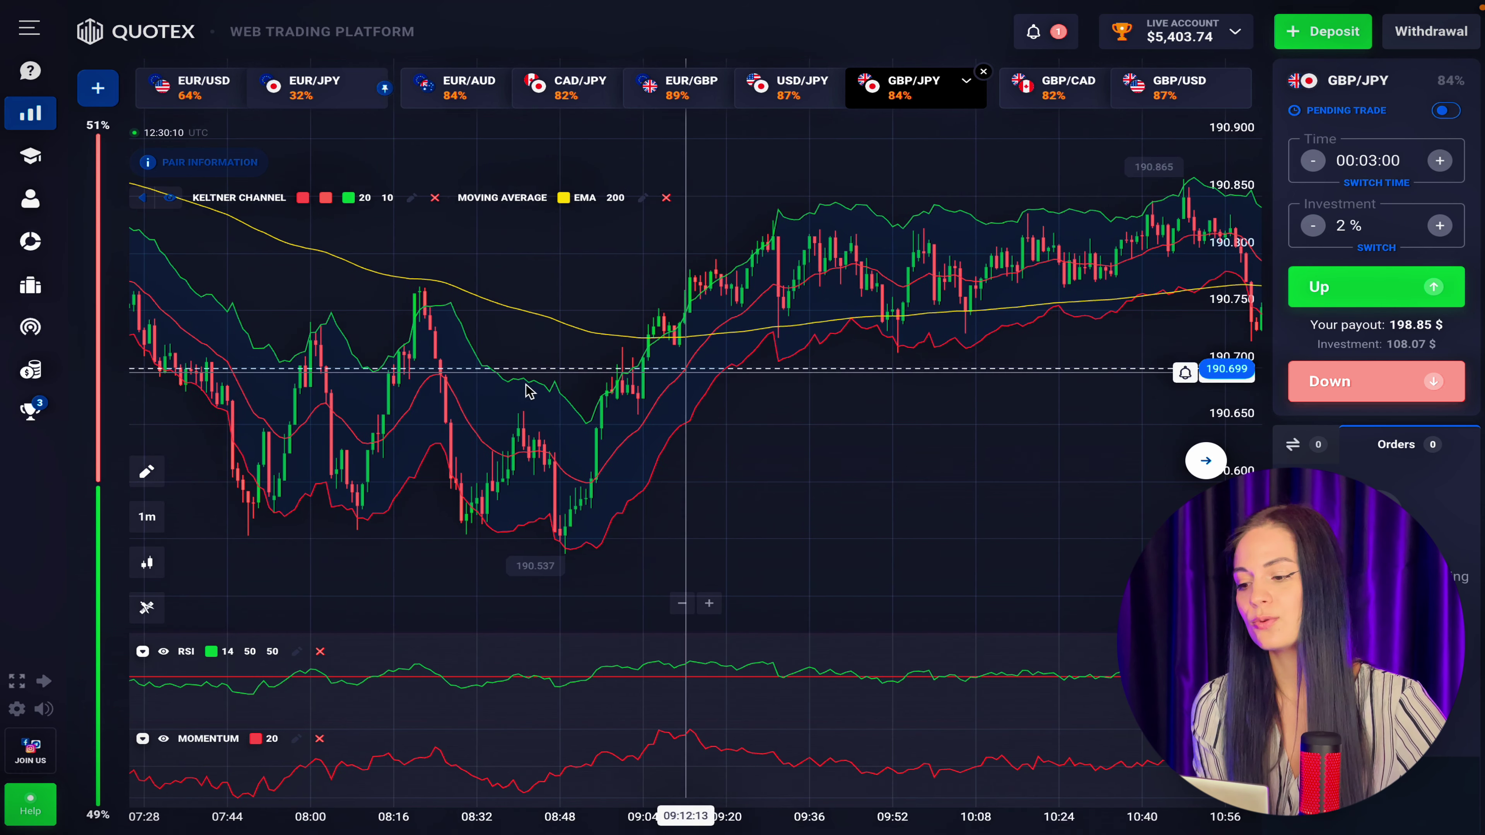
{"action": "left_click_drag", "start_coordinate": [447, 418], "coordinate": [566, 412]}
Examine the price drop around 08:28 on the GBP/JPY chart against the Keltner channel, EMA 200, RSI and Momentum
{"action": "scroll", "coordinate": [566, 412], "scroll_direction": "up", "scroll_amount": 5}
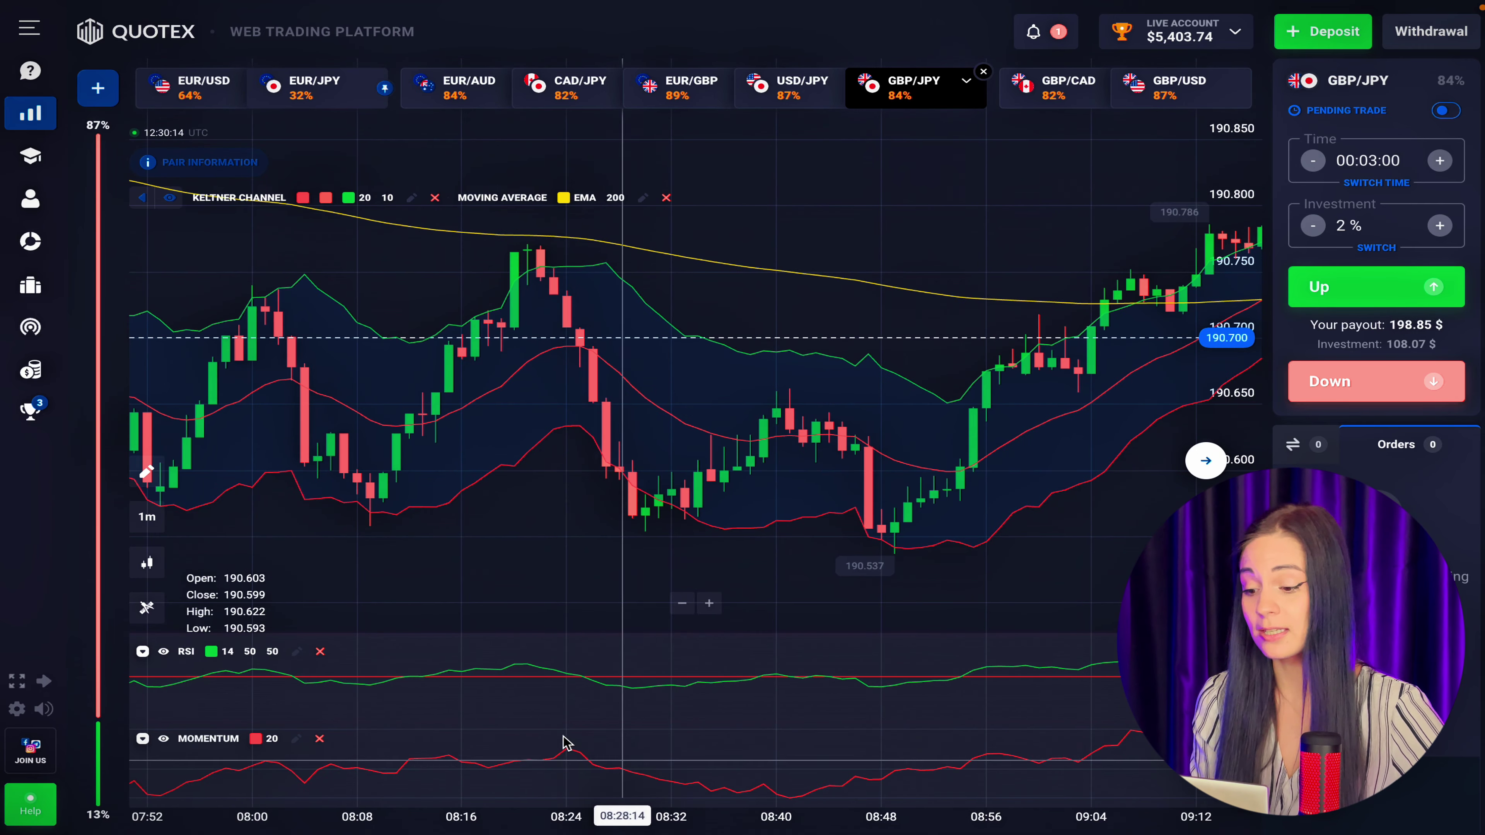
{"action": "scroll", "coordinate": [508, 398], "scroll_direction": "up", "scroll_amount": 2}
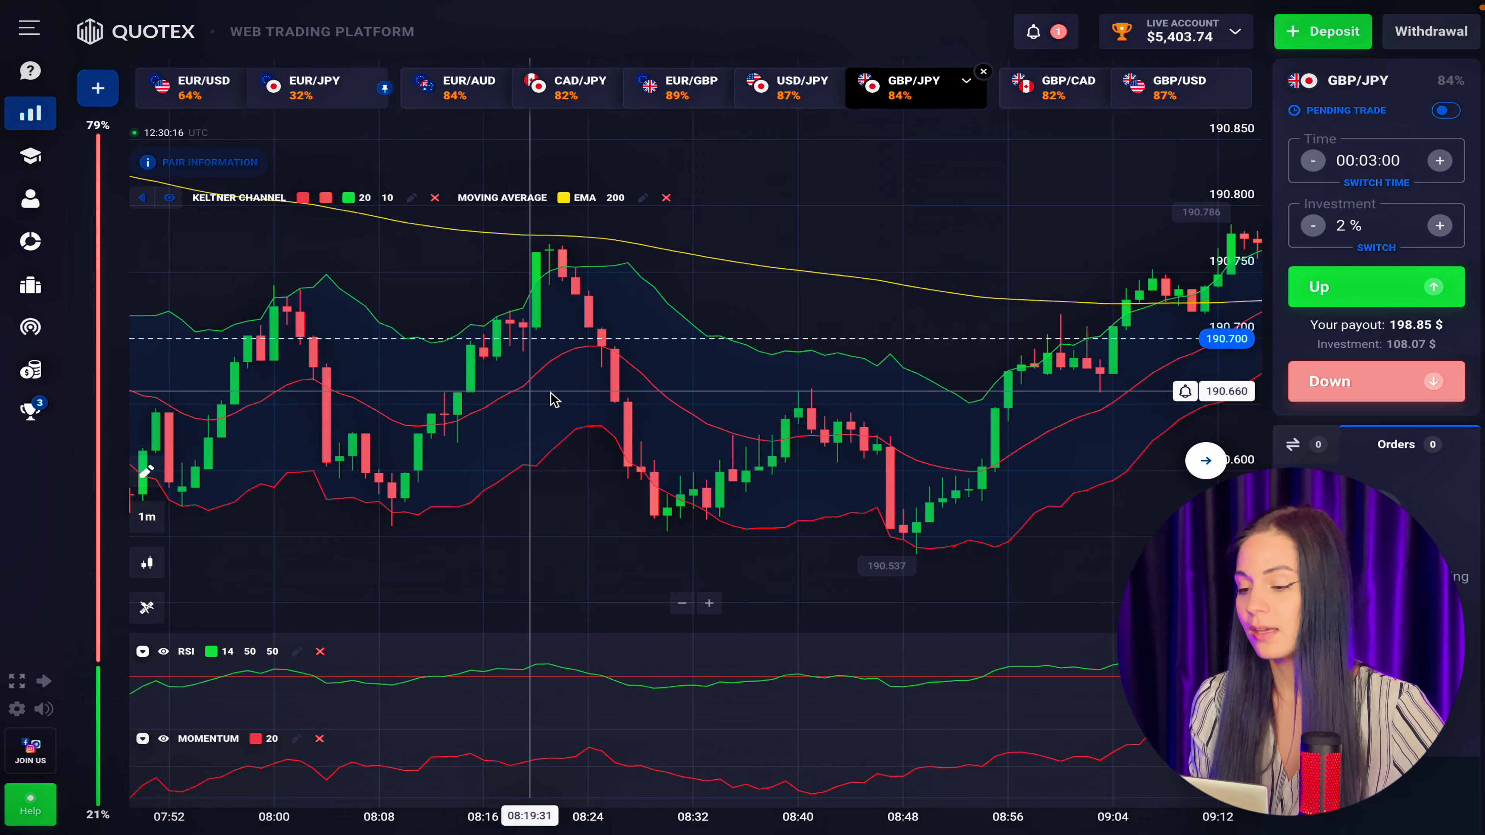
{"action": "scroll", "coordinate": [555, 401], "scroll_direction": "up", "scroll_amount": 1}
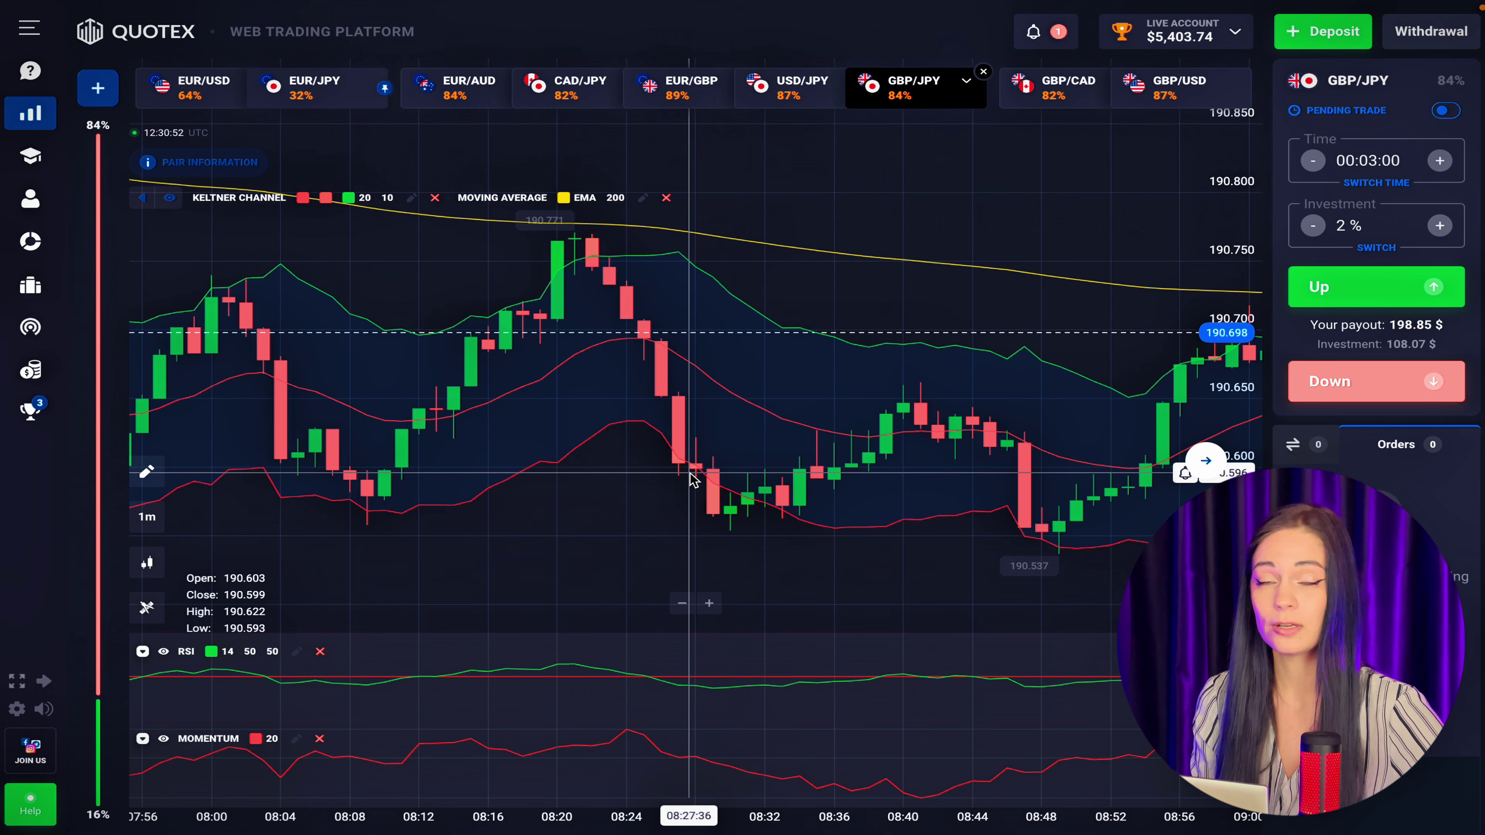
{"action": "scroll", "coordinate": [693, 478], "scroll_direction": "down", "scroll_amount": 5}
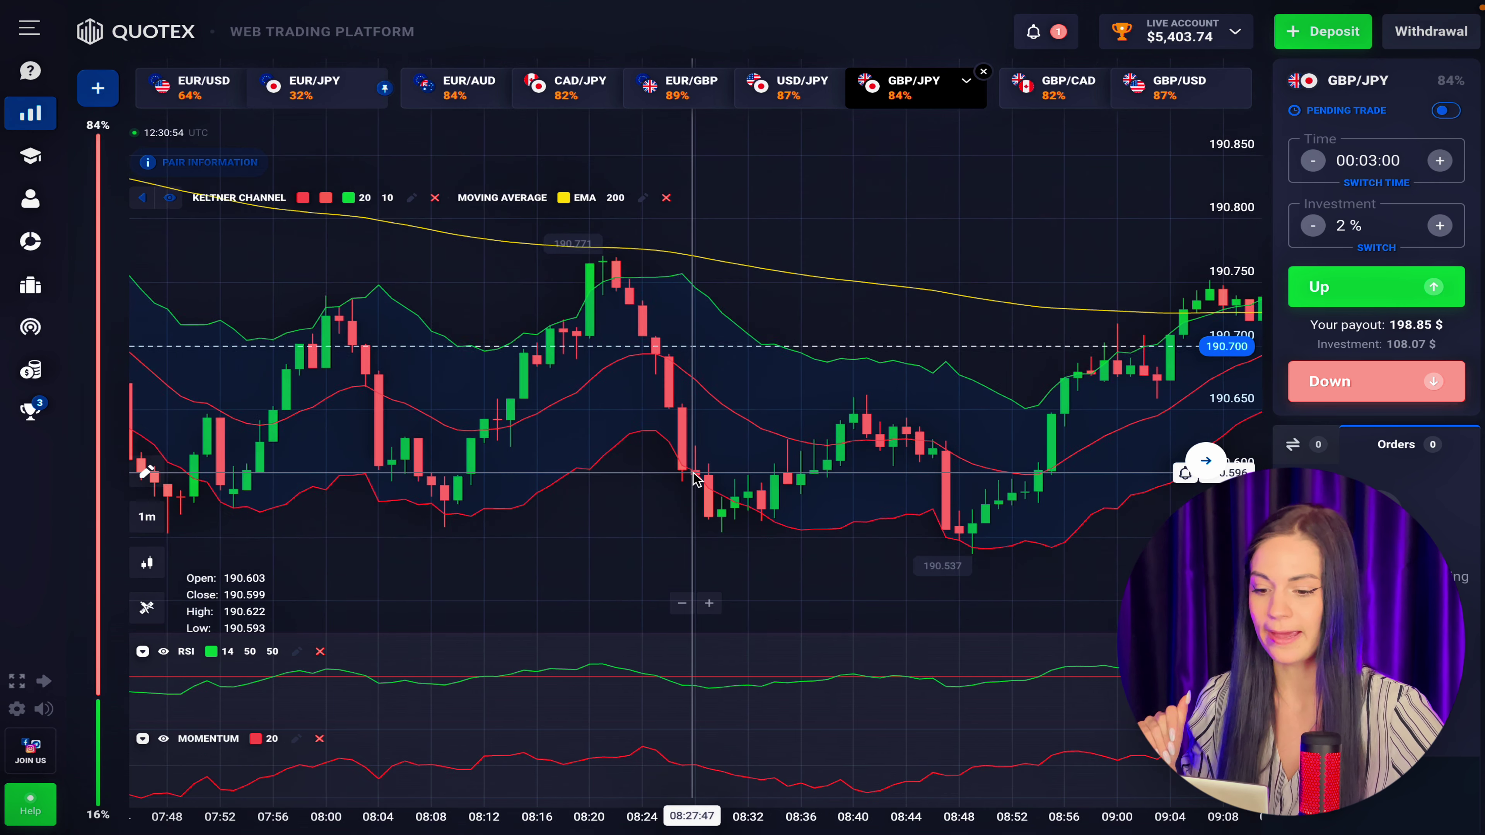
{"action": "scroll", "coordinate": [693, 477], "scroll_direction": "down", "scroll_amount": 4}
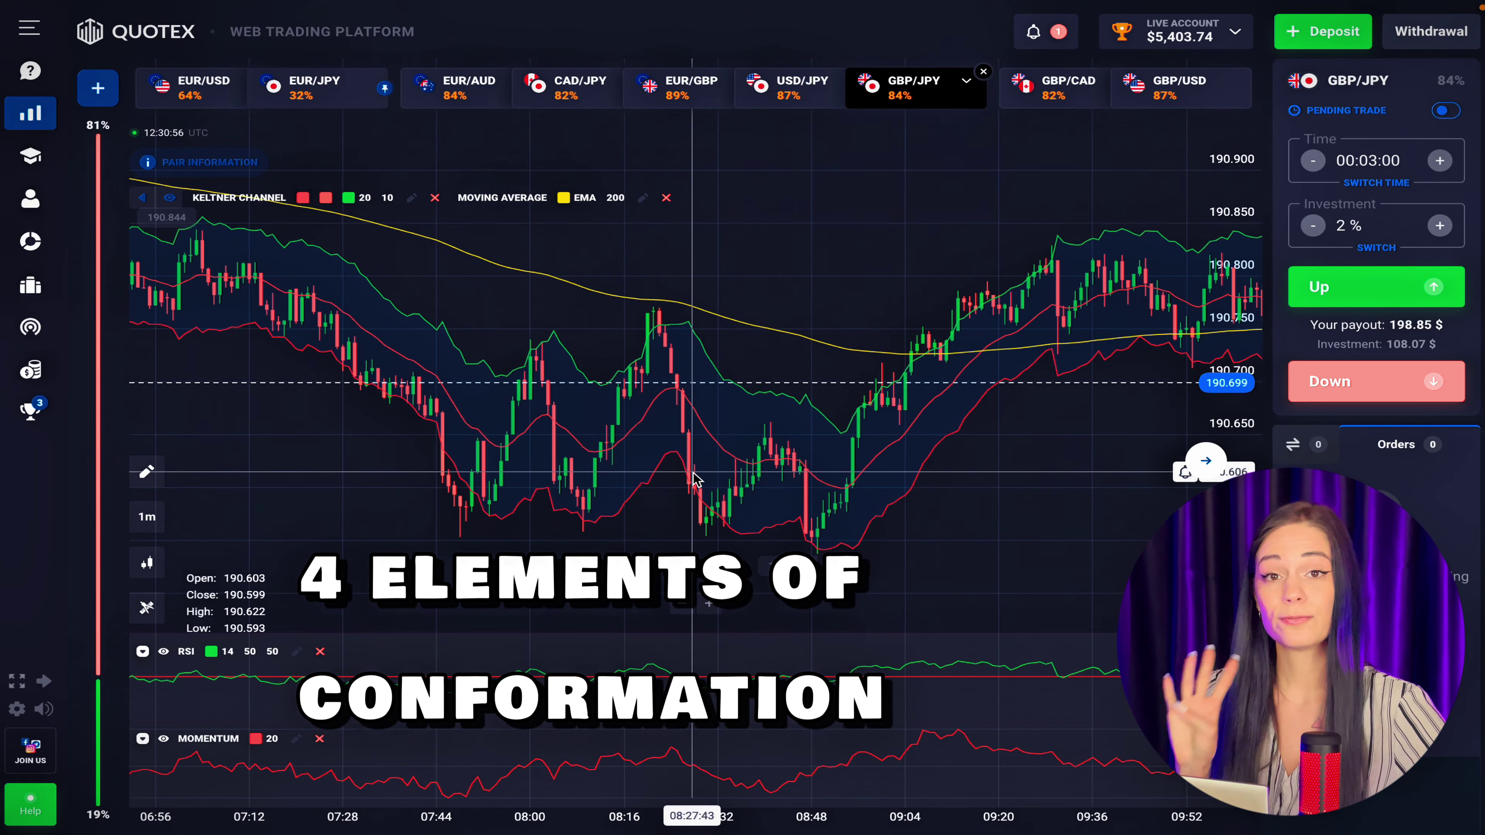
{"action": "left_click_drag", "start_coordinate": [955, 480], "coordinate": [749, 473]}
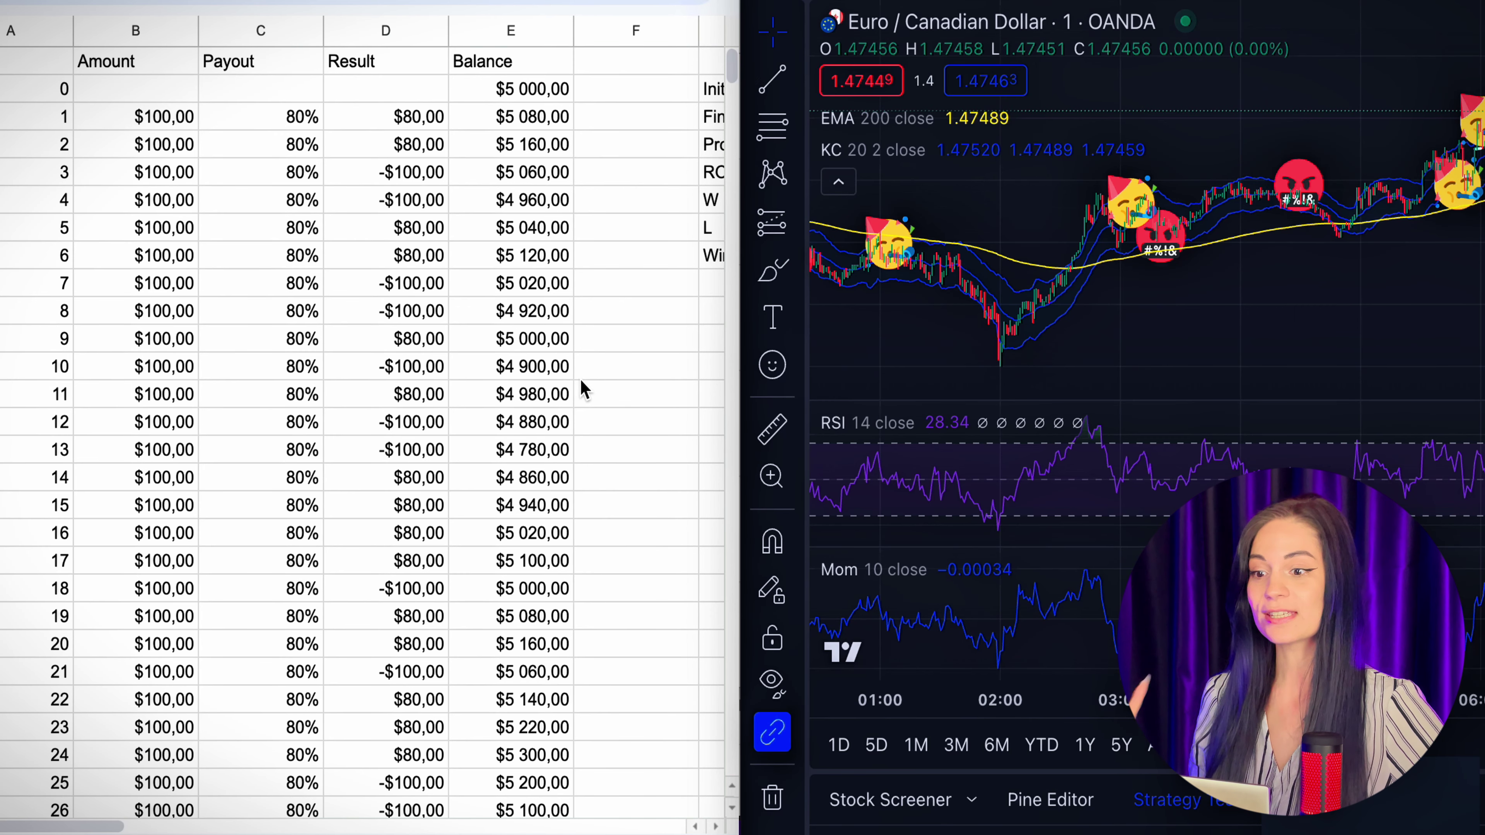
Switch to the results spreadsheet and select the empty result cell of deal 1 in the second deals table
{"action": "scroll", "coordinate": [582, 381], "scroll_direction": "right", "scroll_amount": 2}
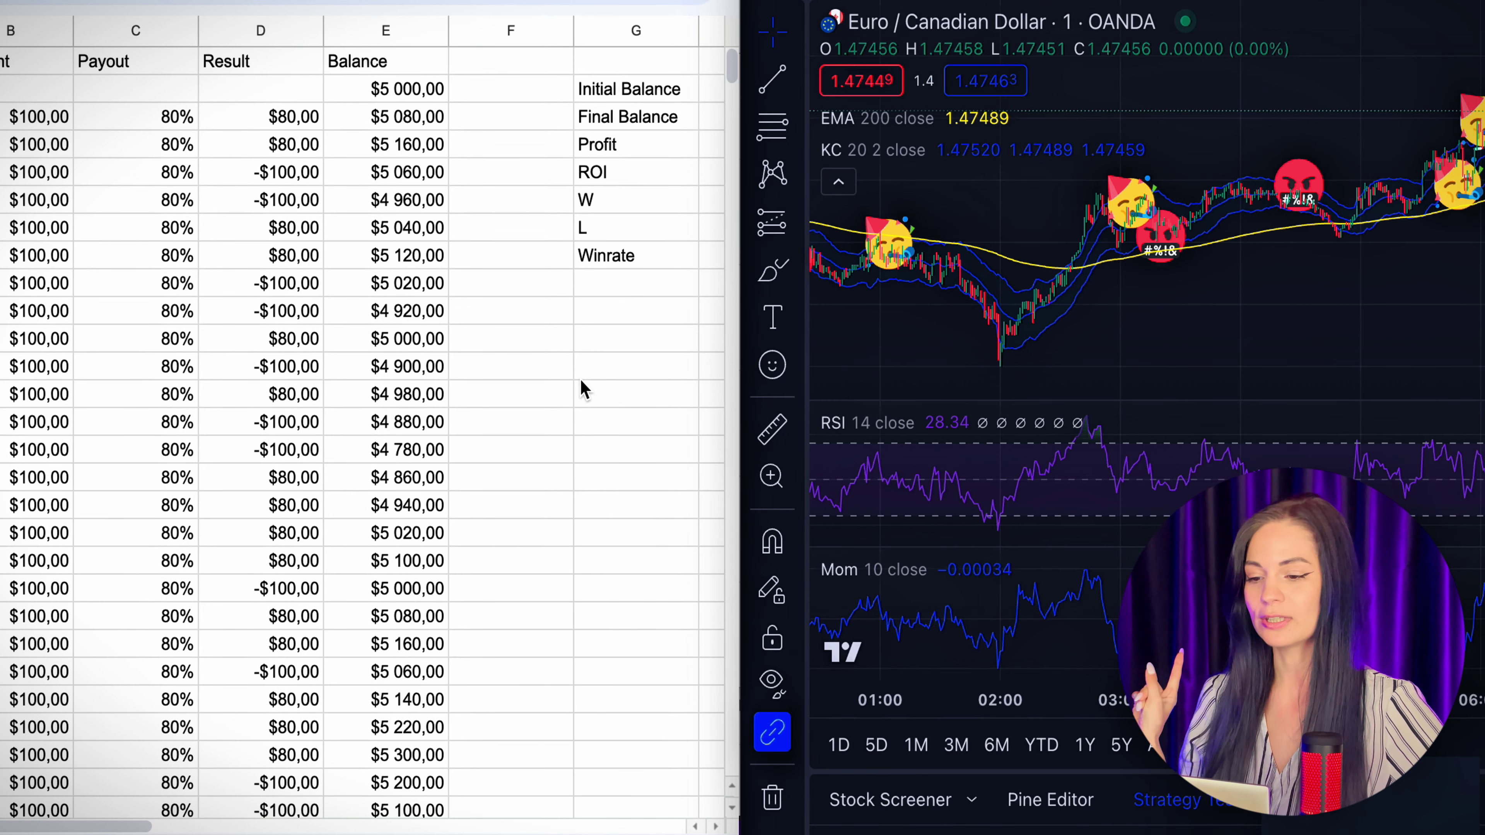
{"action": "scroll", "coordinate": [581, 383], "scroll_direction": "left", "scroll_amount": 2}
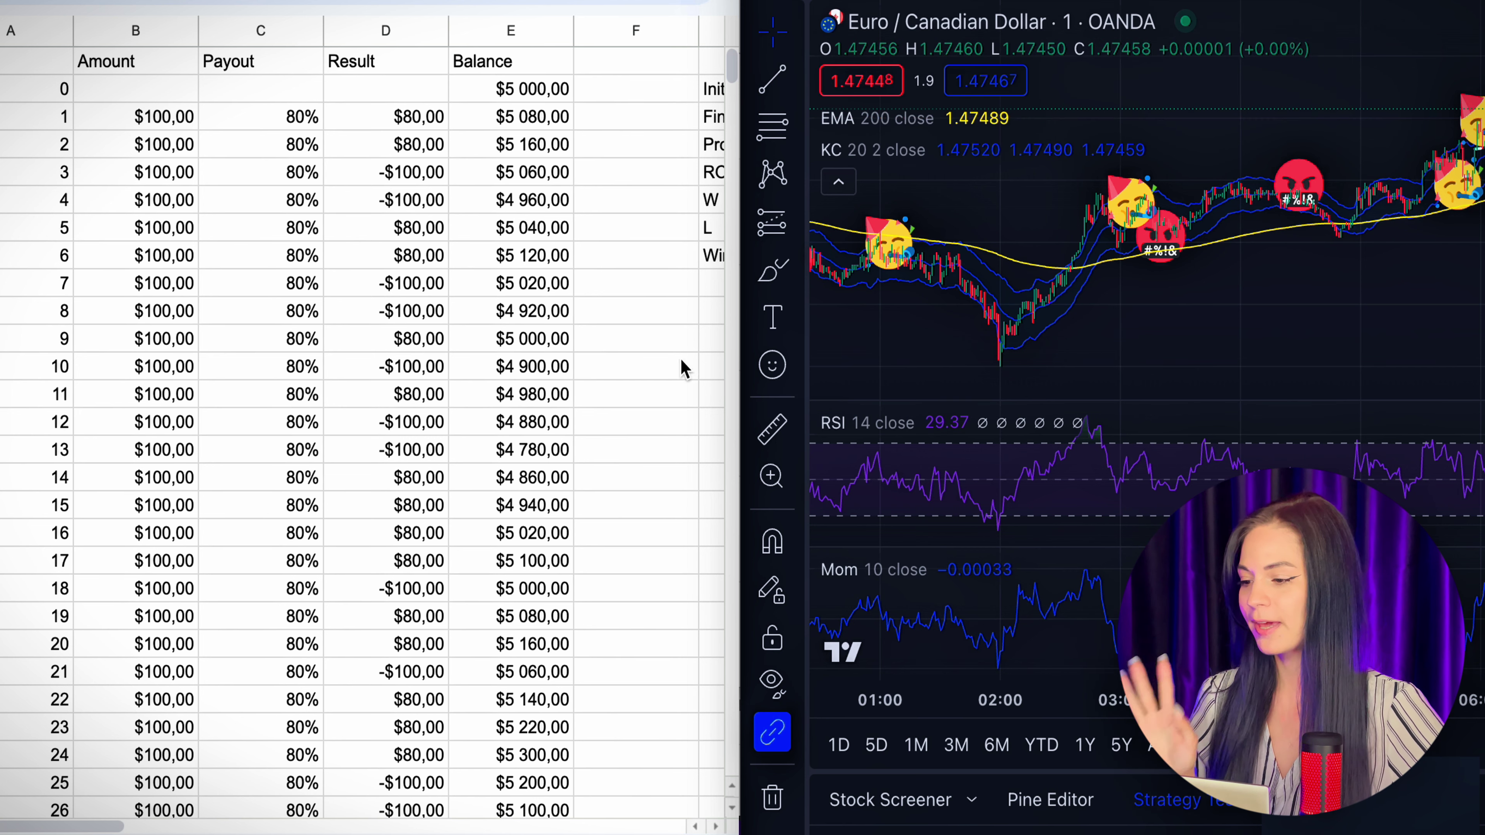
{"action": "scroll", "coordinate": [545, 358], "scroll_direction": "right", "scroll_amount": 10}
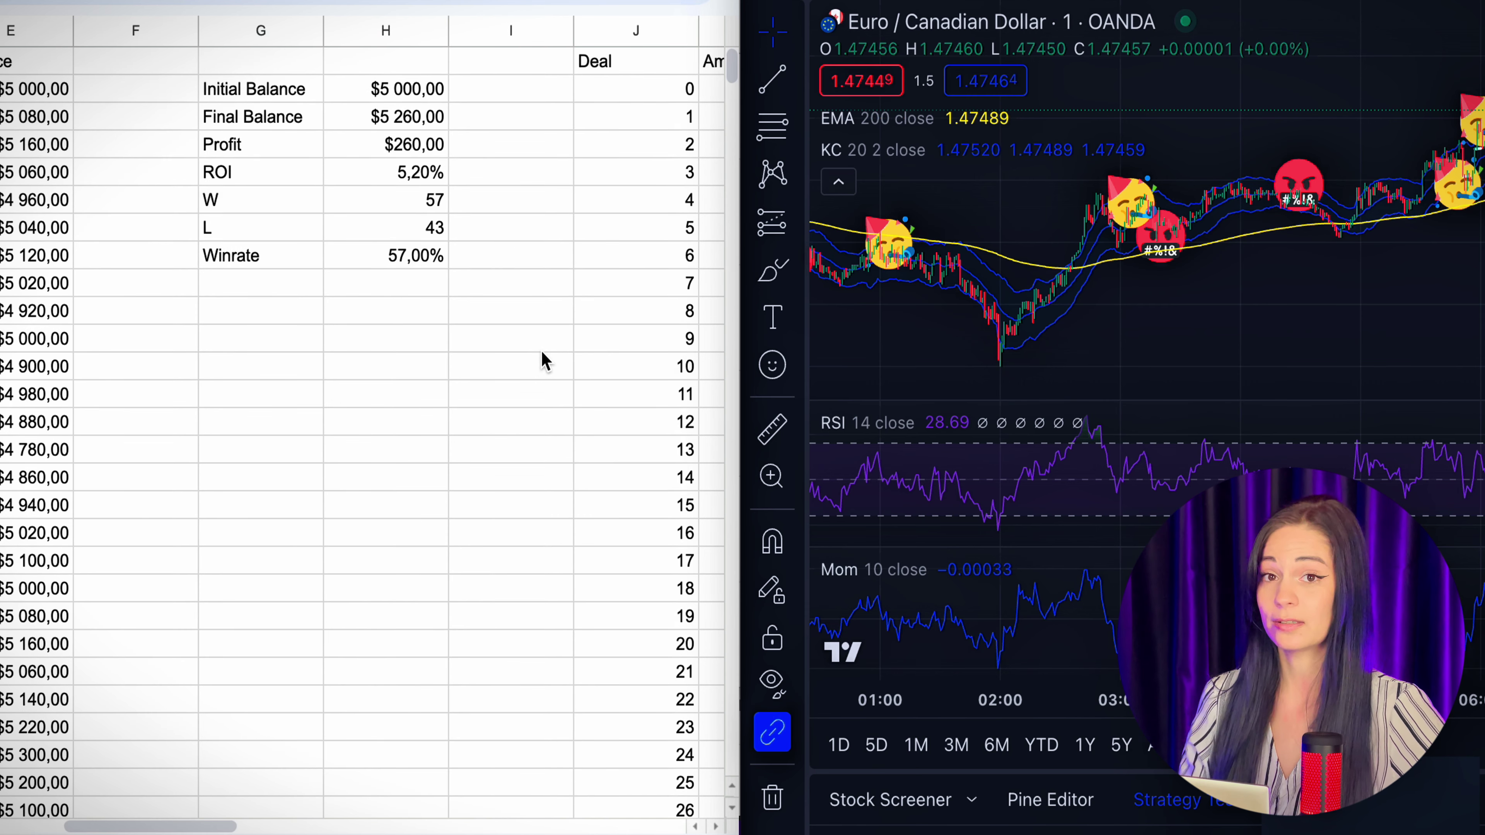
{"action": "scroll", "coordinate": [543, 359], "scroll_direction": "down", "scroll_amount": 1}
{"action": "scroll", "coordinate": [544, 358], "scroll_direction": "right", "scroll_amount": 2}
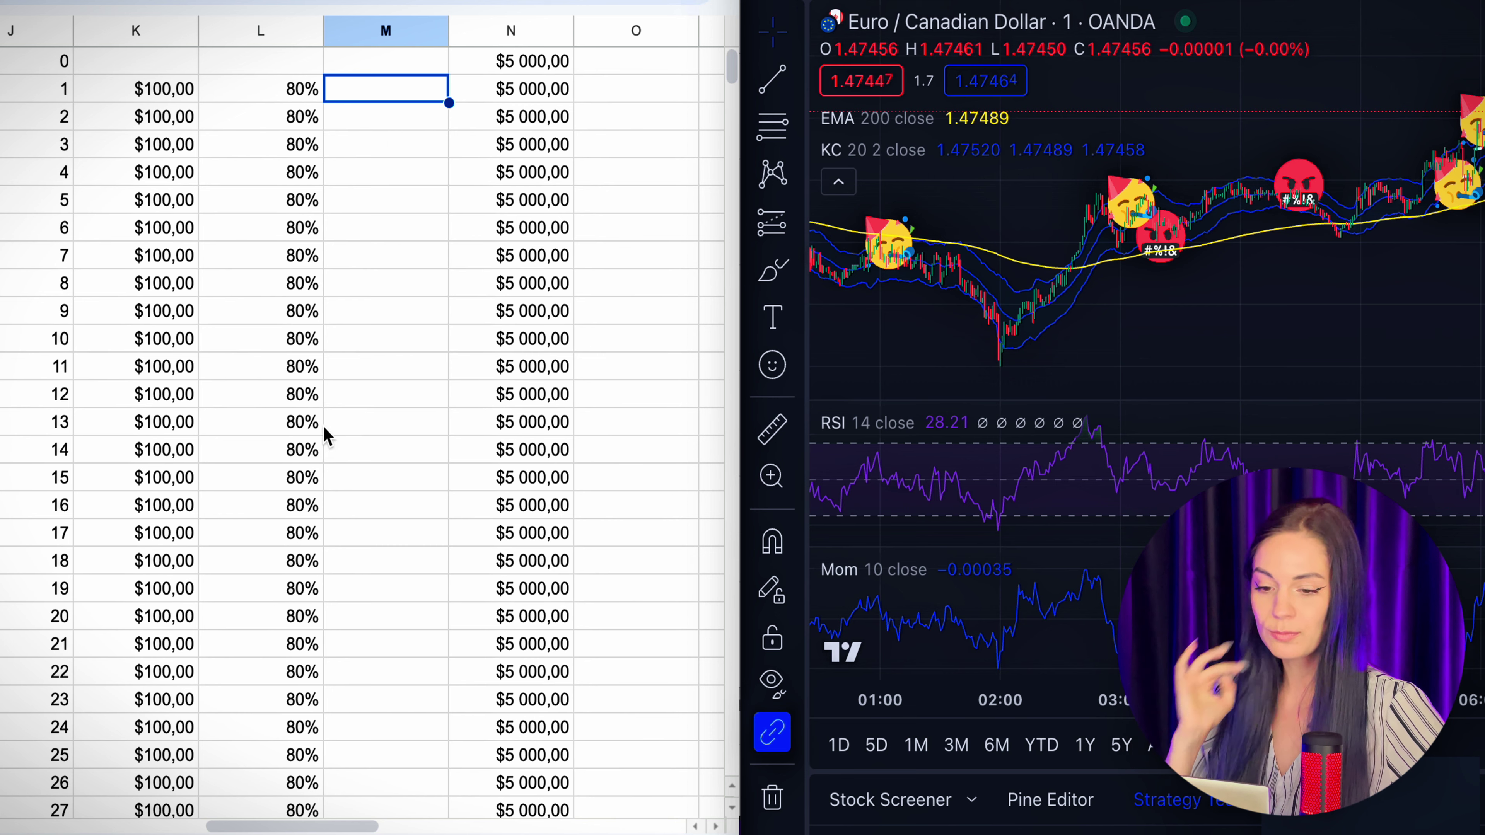
Remove the old emoji signal marks from the Euro/Canadian Dollar chart and bring its most recent candles into view
{"action": "right_click", "coordinate": [1234, 272]}
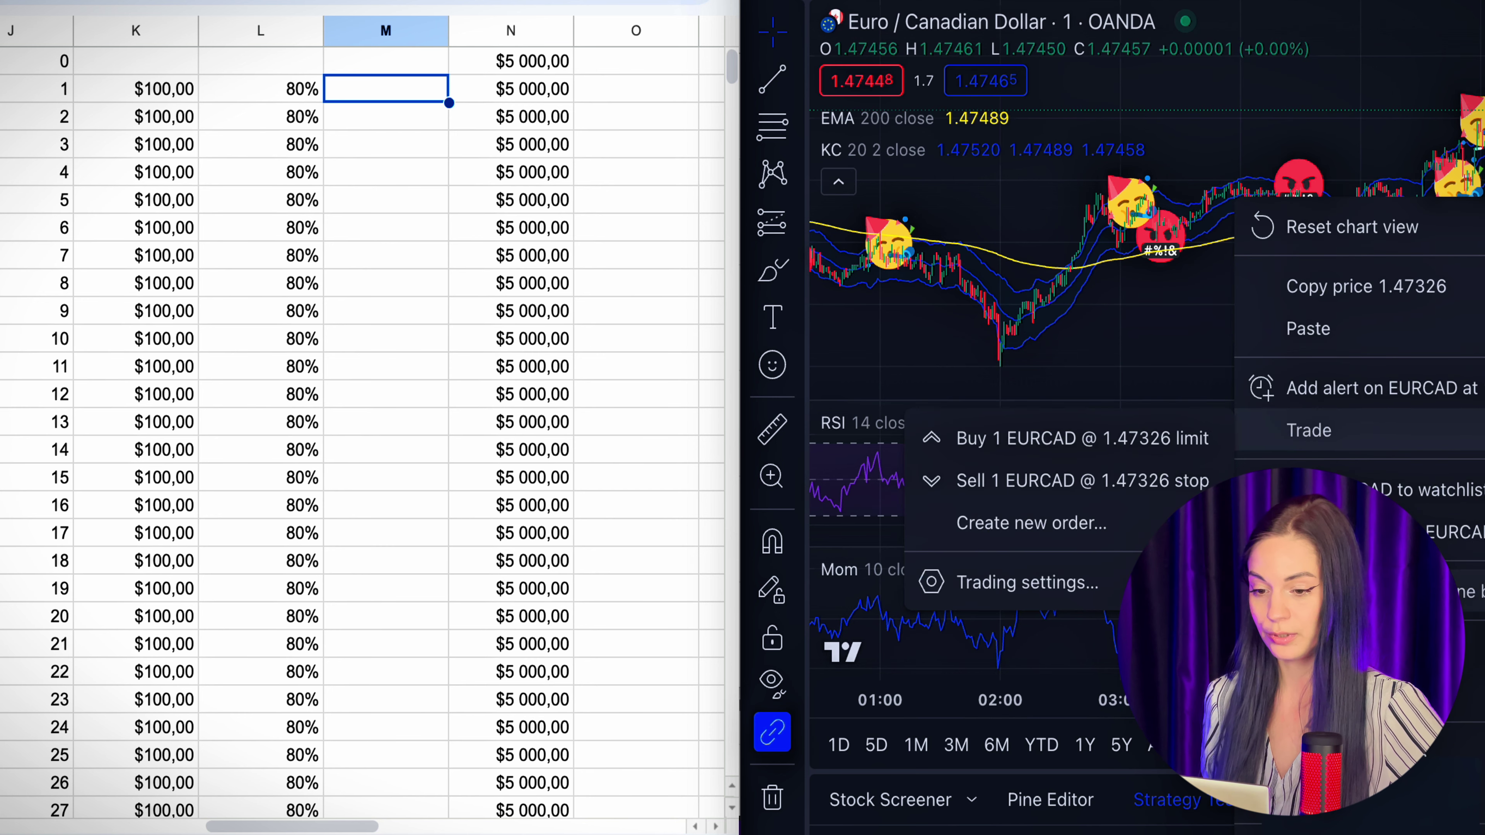
{"action": "scroll", "coordinate": [1286, 282], "scroll_direction": "right", "scroll_amount": 10}
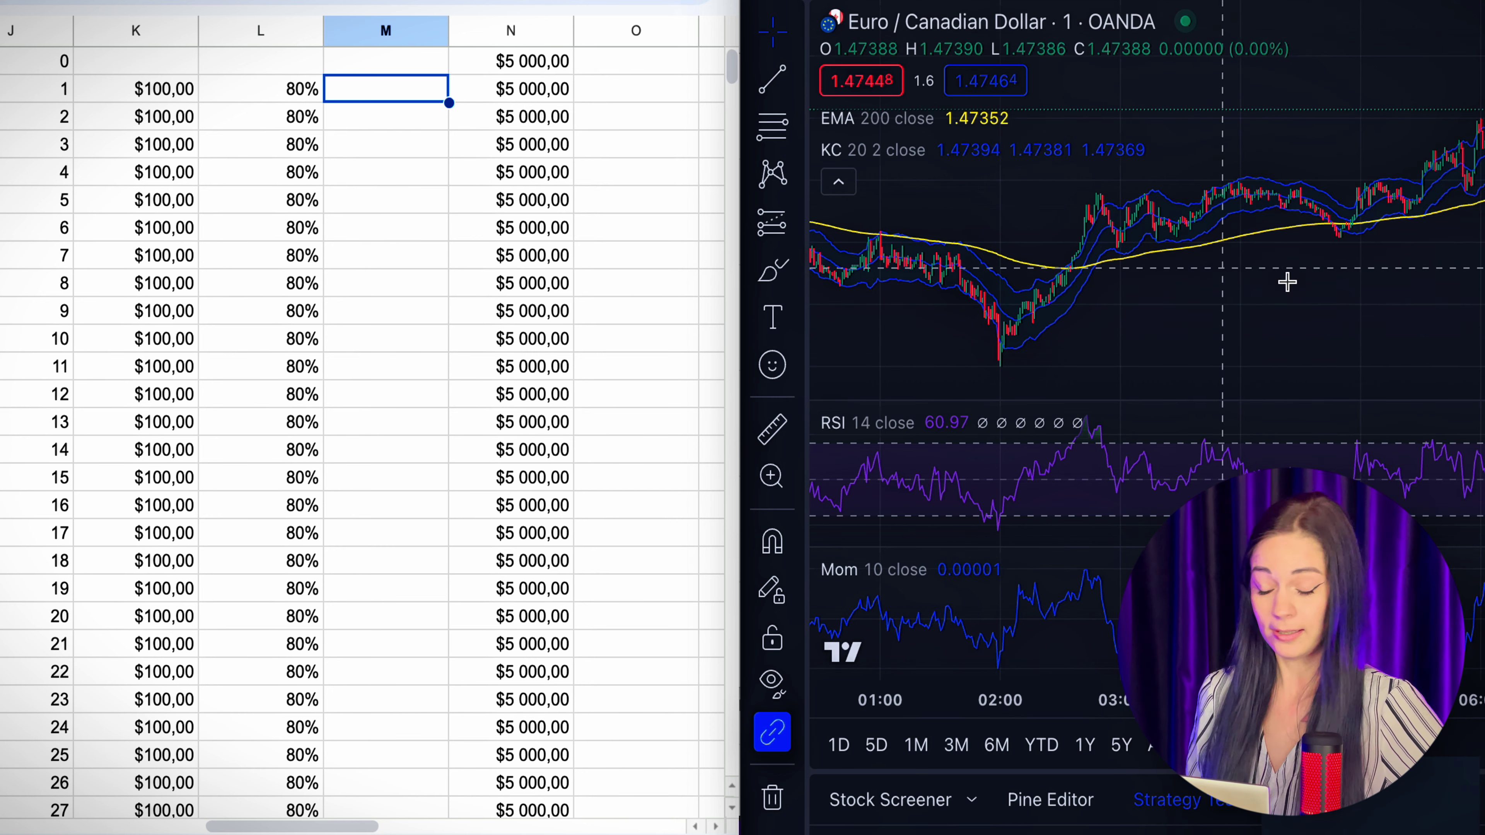
{"action": "scroll", "coordinate": [1223, 203], "scroll_direction": "right", "scroll_amount": 5}
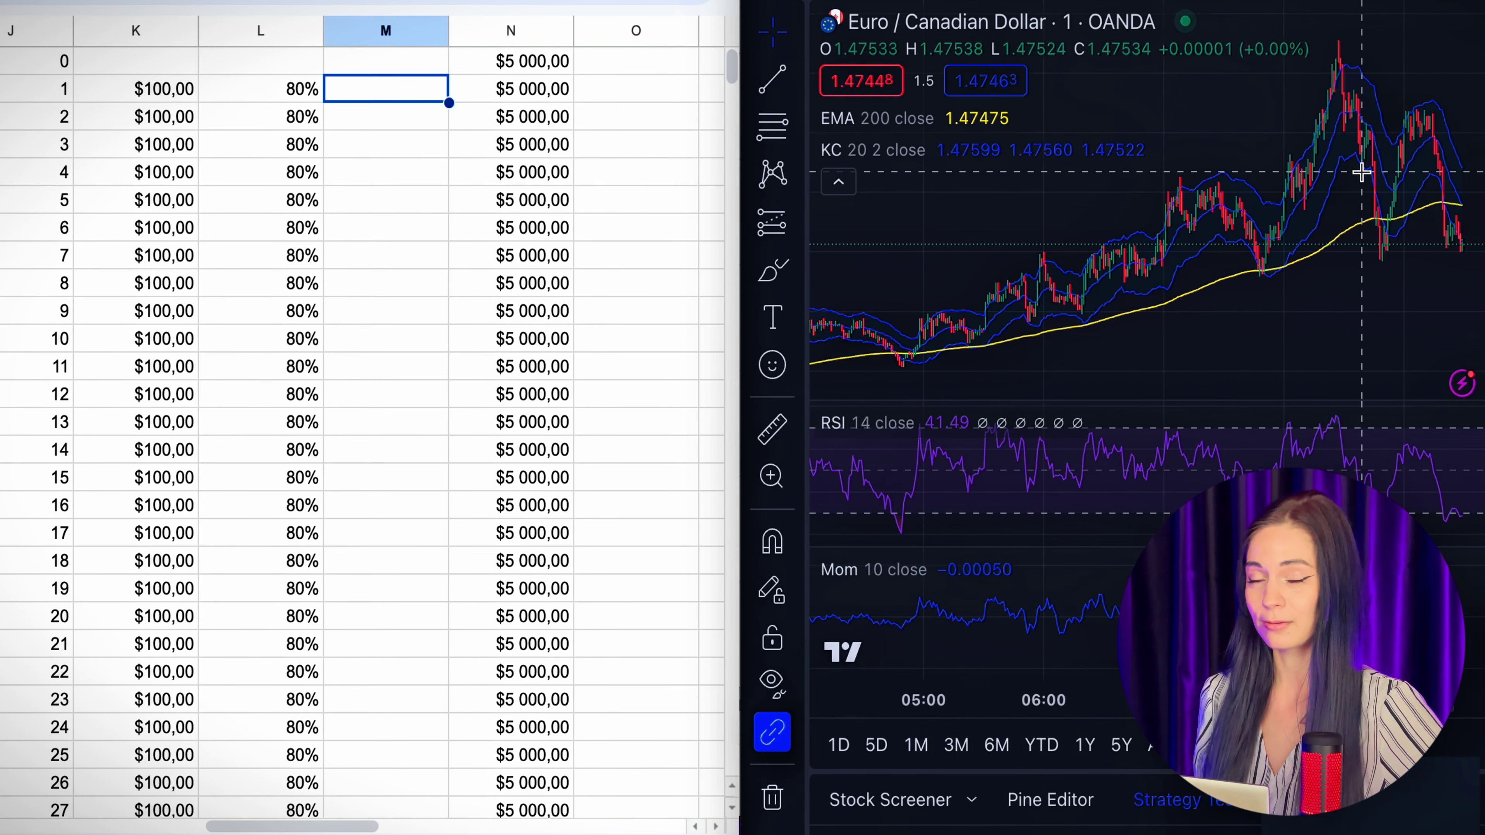
Record results for deals 1–28: -100 for deals 3, 7–9, 12, 14, 20, 22, 24, 25, 27 and 28, and 80 for the others
{"action": "type", "text": "80 "}
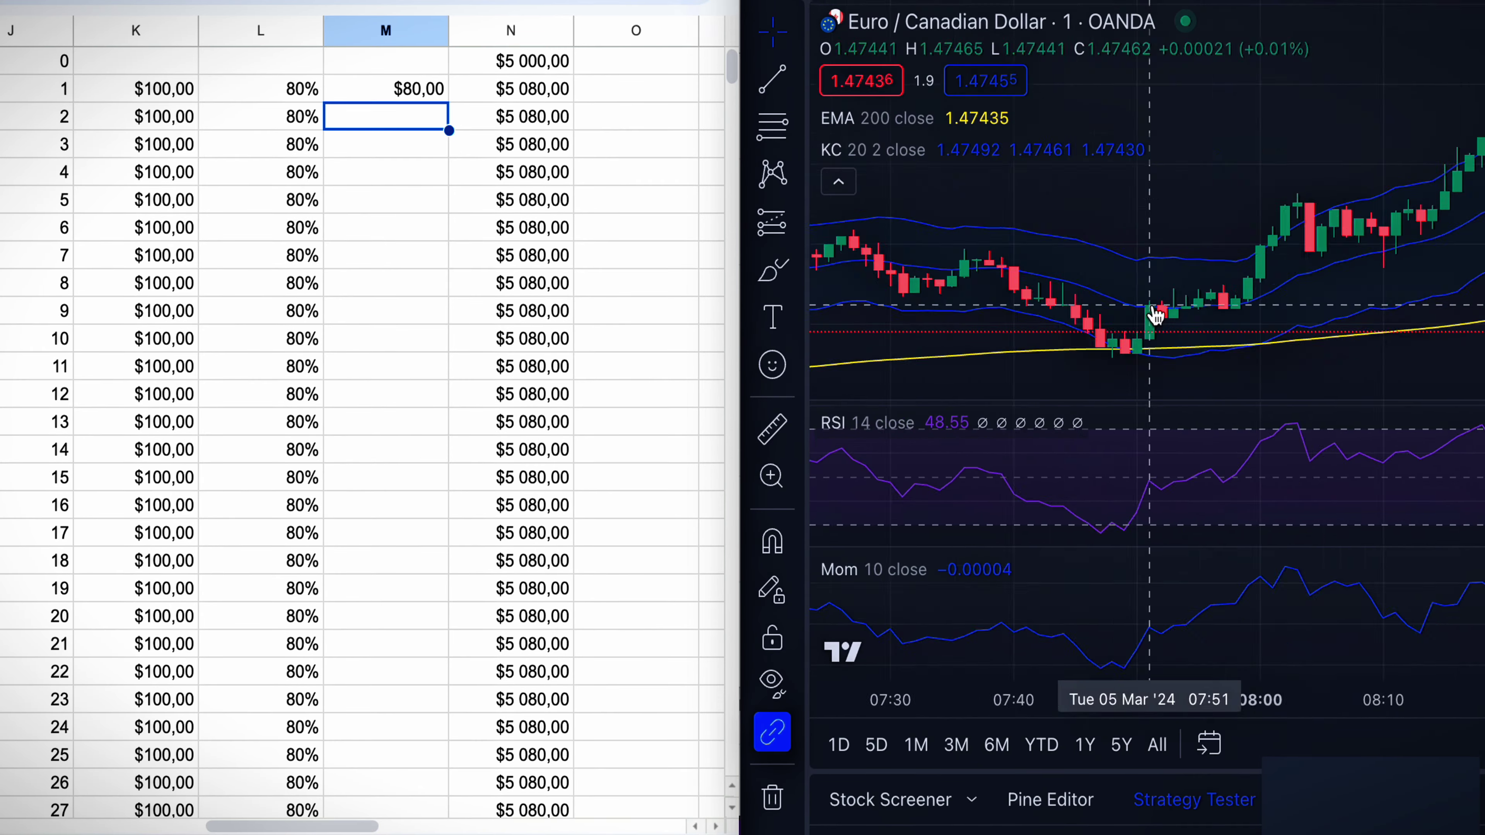
{"action": "type", "text": "80 -100 80 80 80 -100 -100 "}
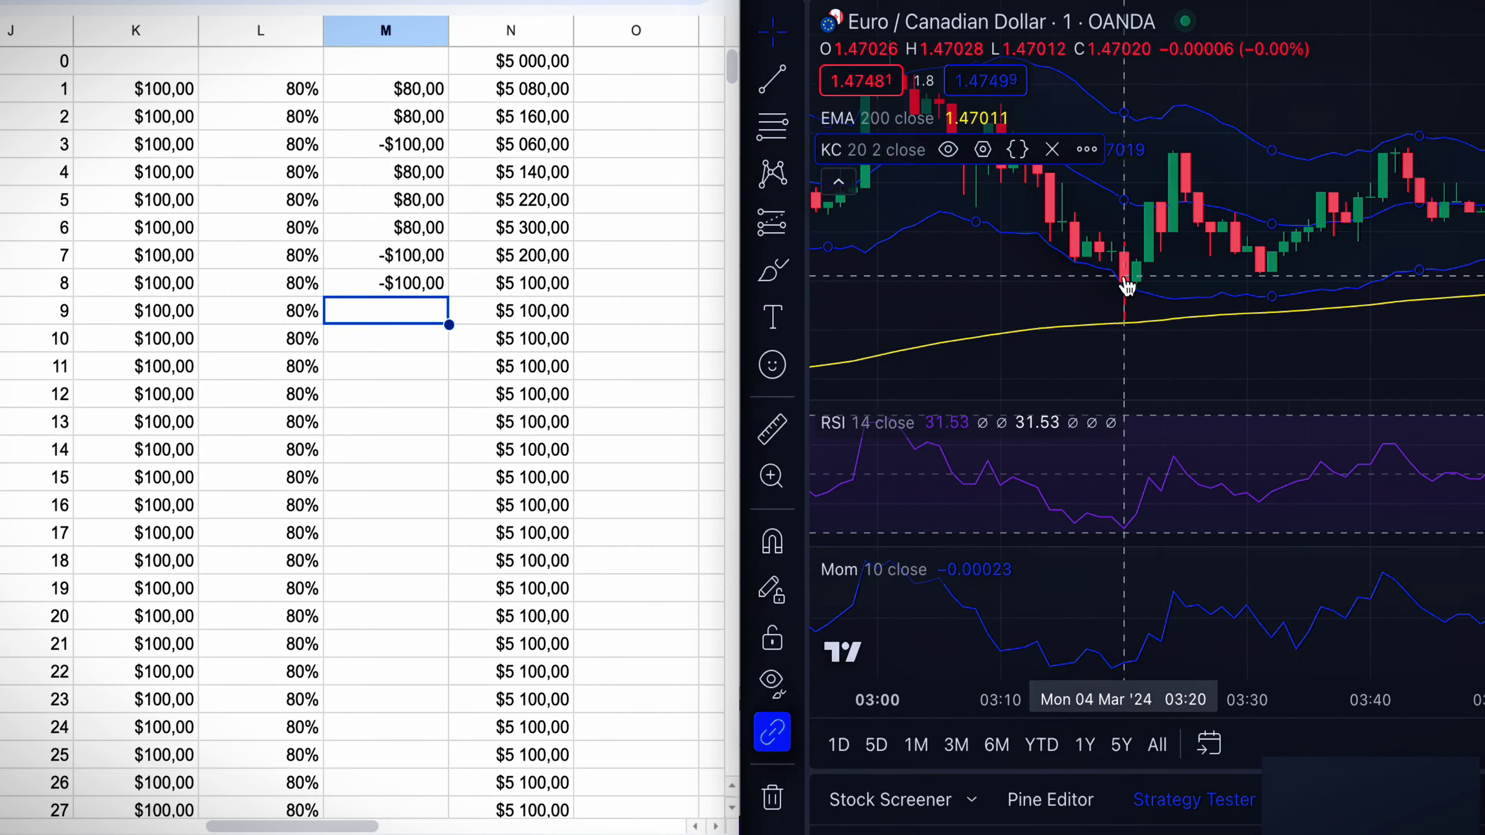
{"action": "type", "text": "-100 80 80 -100 80 -100 80 80 "}
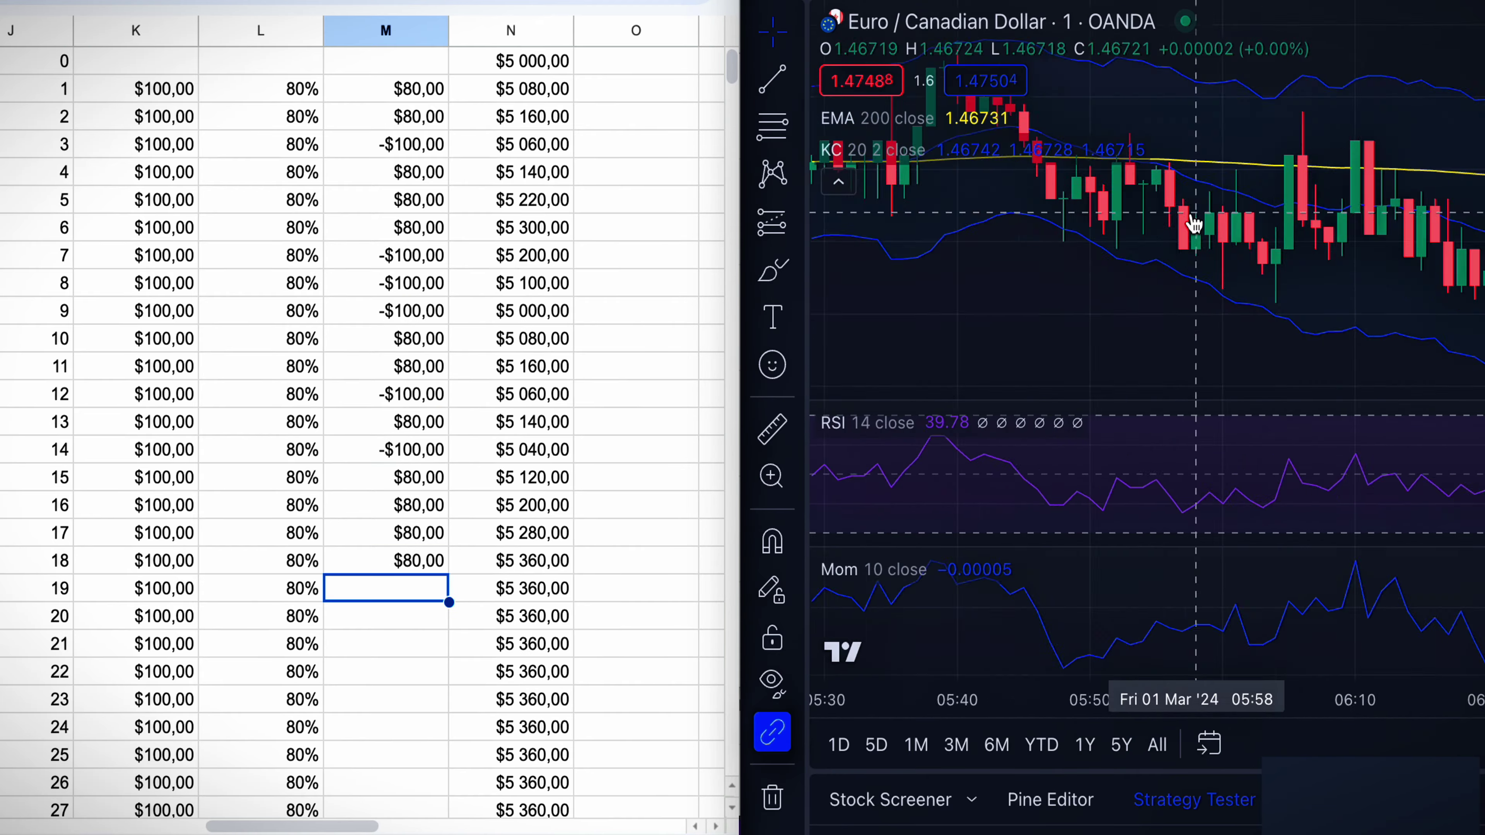
{"action": "type", "text": "80 -100 80 100 80 -100 -100 80 100"}
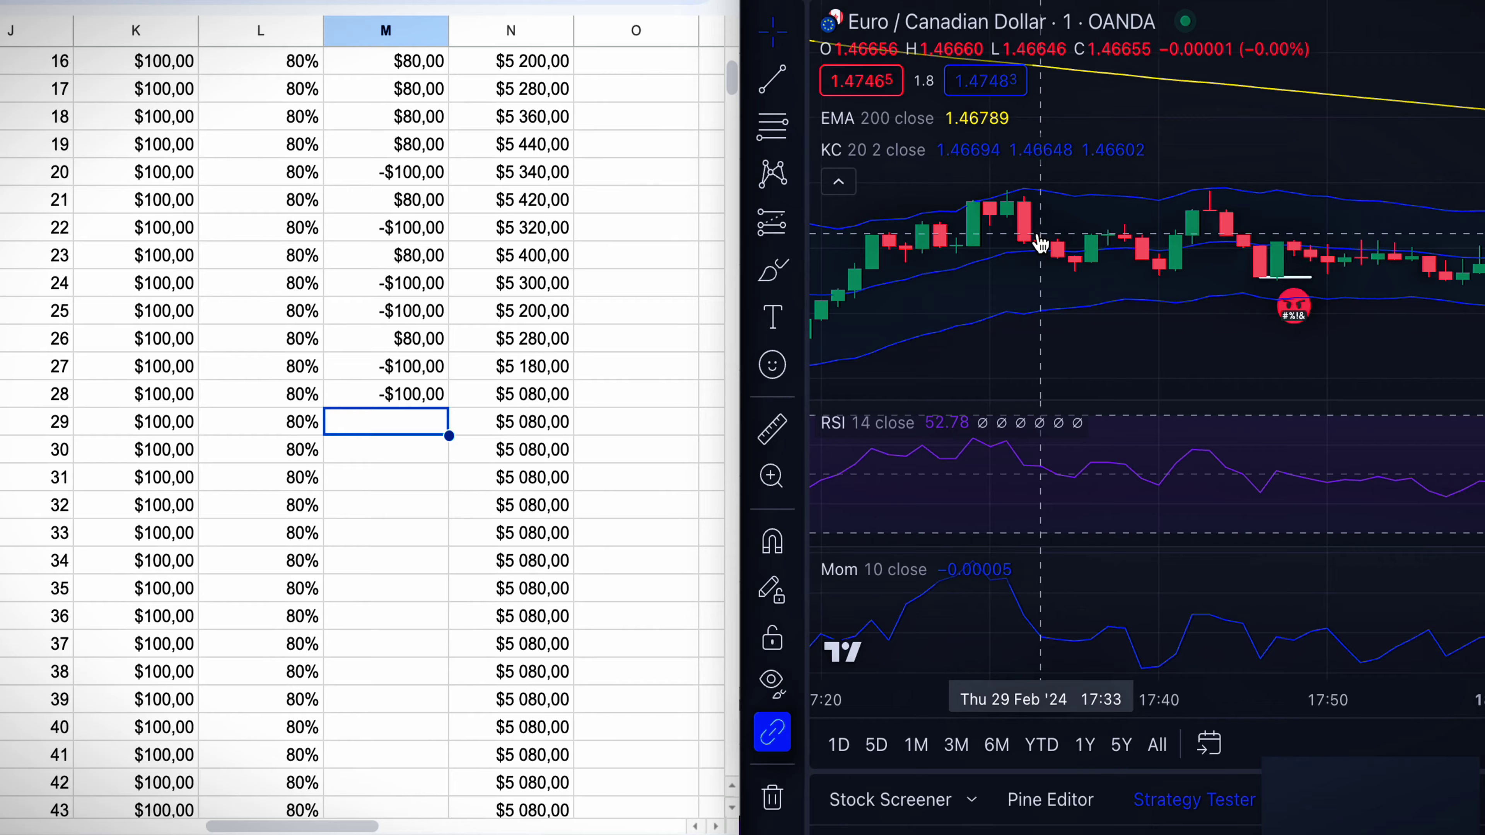
Record the results of deals 29 to 66 in the second table, 80 for each winning deal and -100 for each losing one
{"action": "type", "text": "-100 80 80 80 80 -100 "}
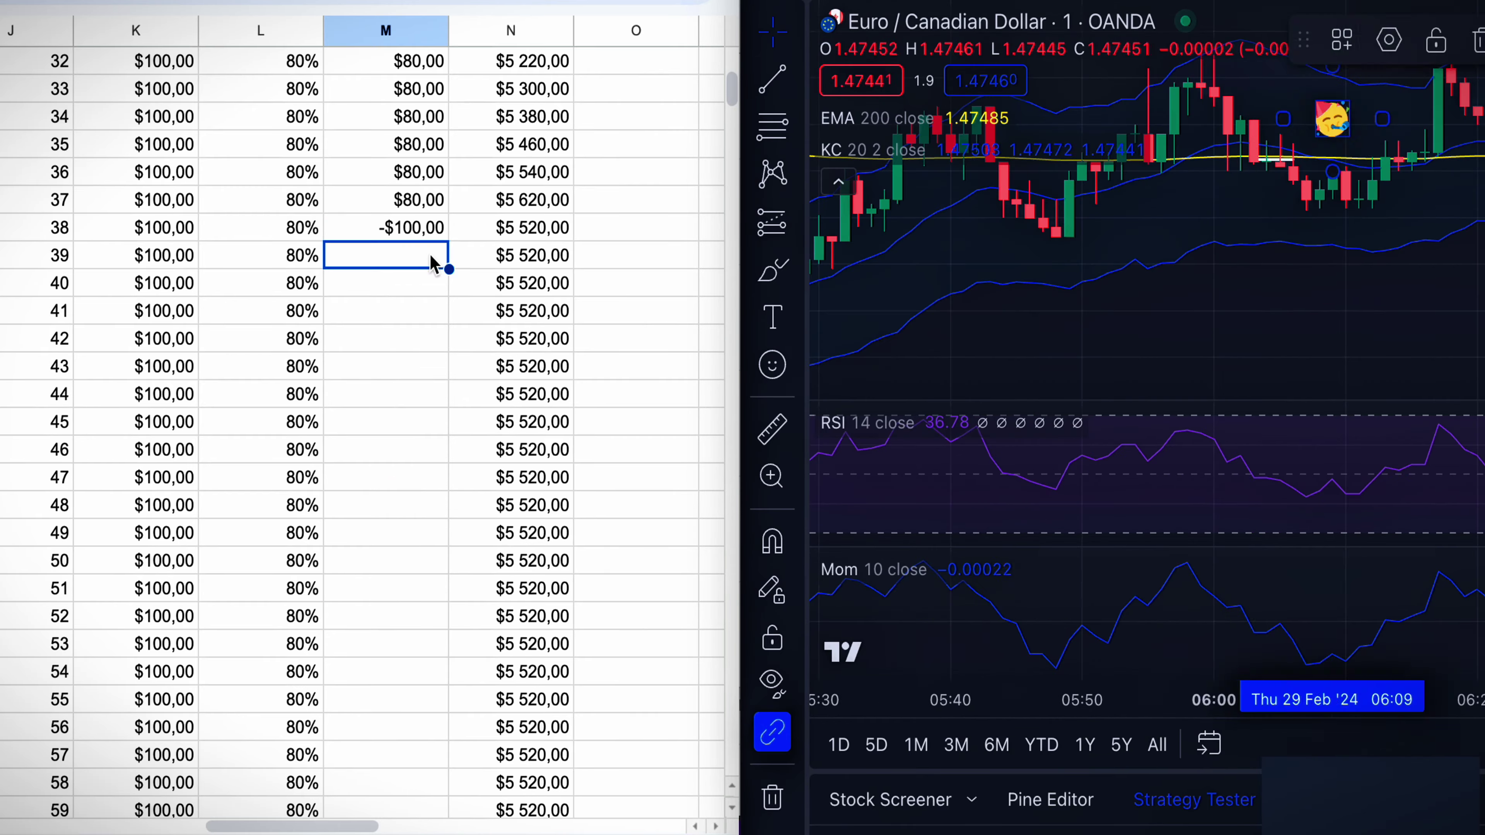
{"action": "type", "text": "80 80 -100 80 -100 80 -100 80 80 -100 -100 80 "}
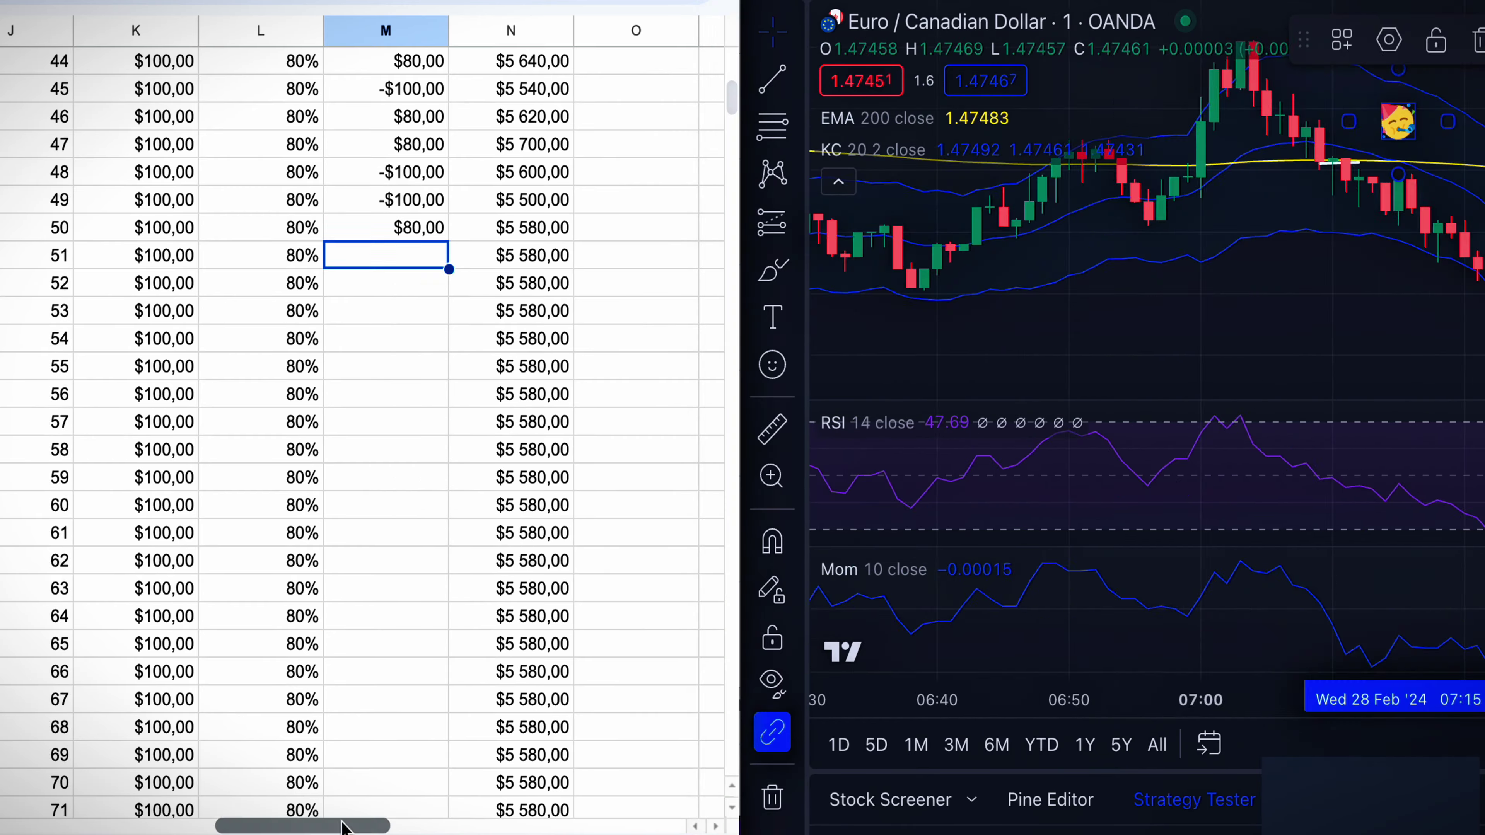
{"action": "type", "text": "80 80 -100 -100 80 -100 -100 "}
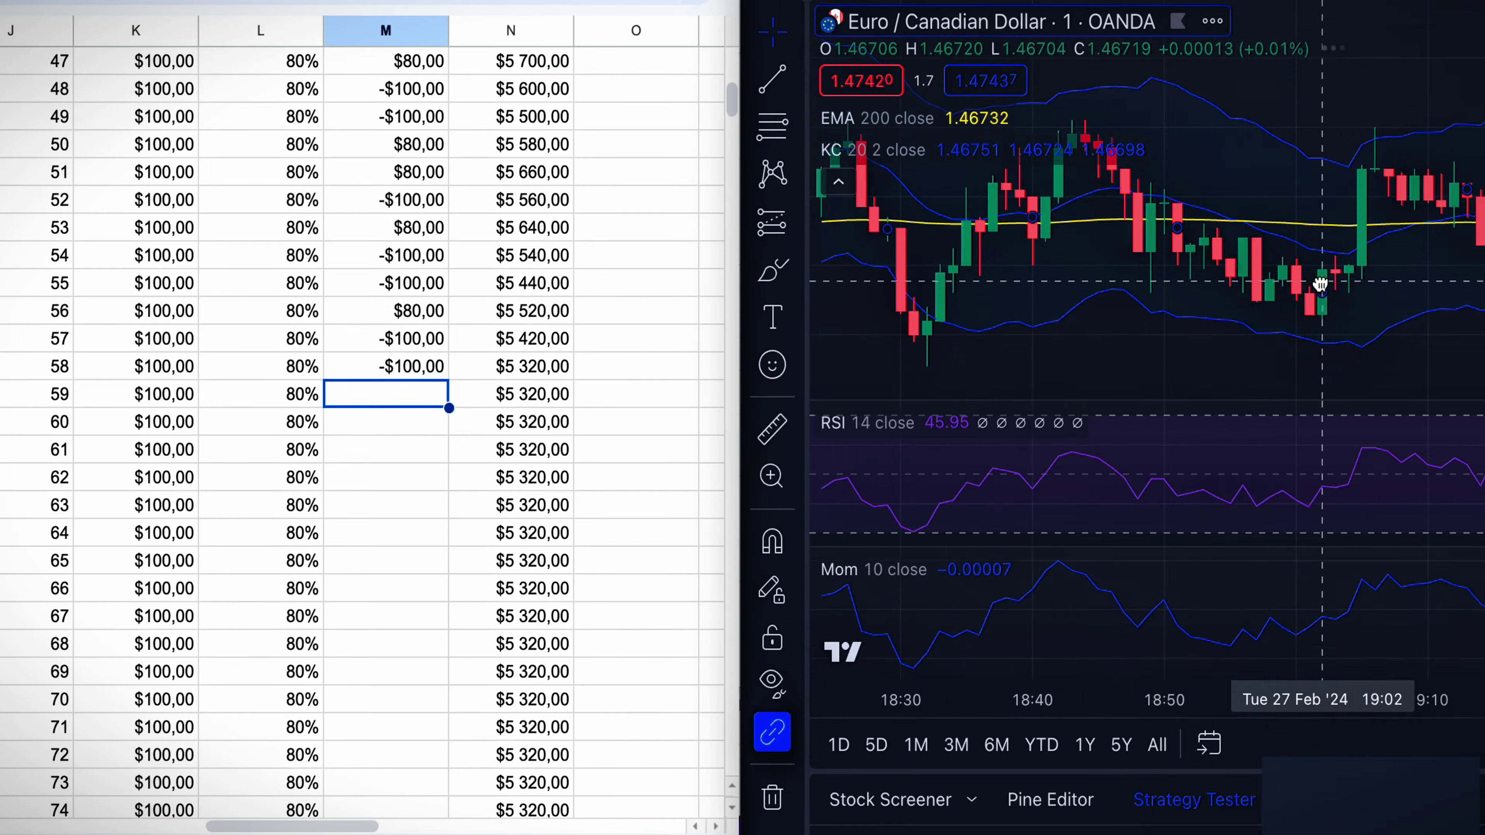
{"action": "type", "text": "80 80 "}
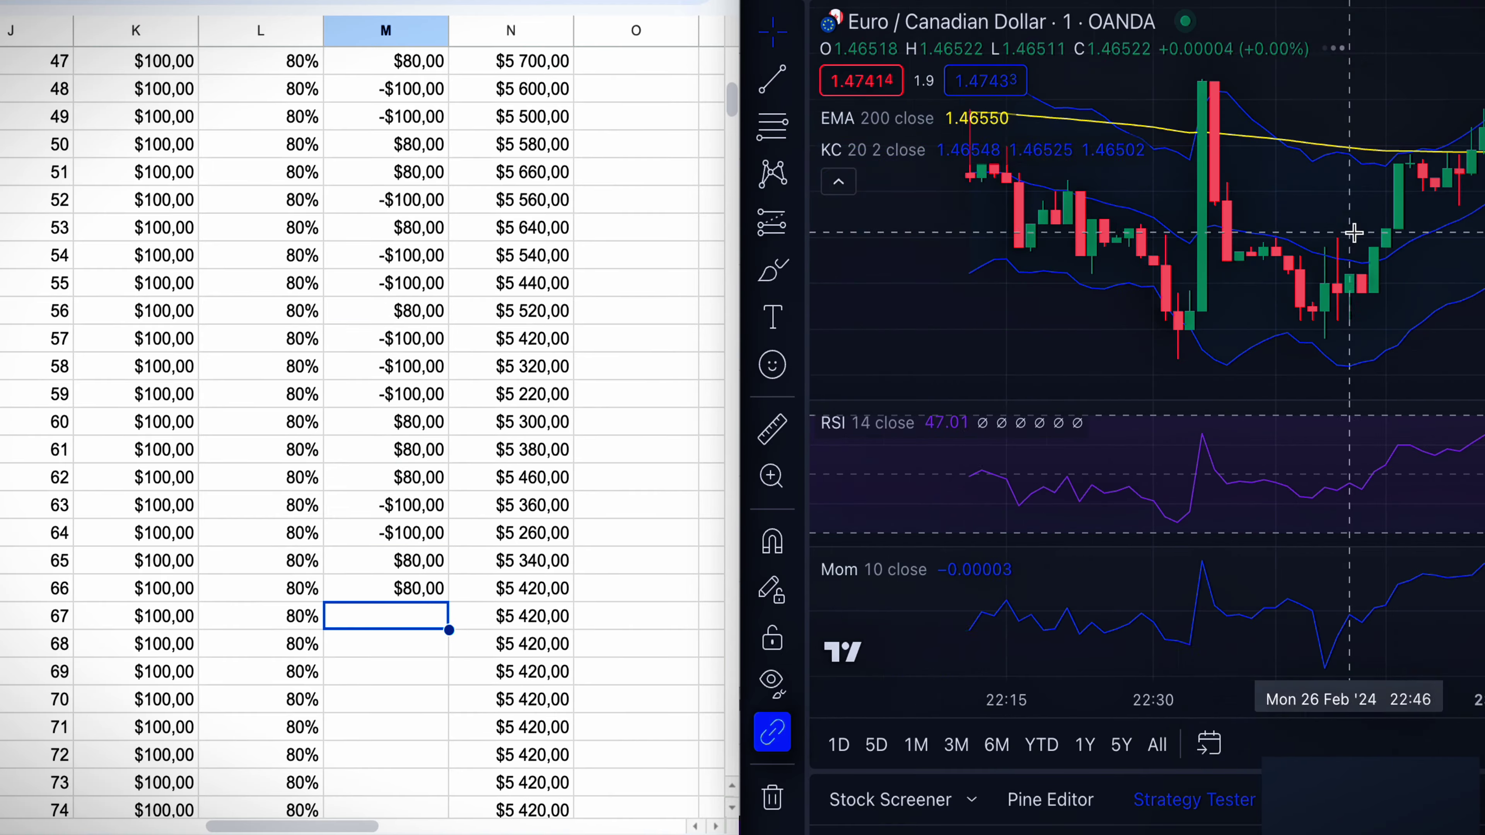
Record results for deals 67–100: -100 for deals 67, 70, 73, 79, 82, 84, 88, 90, 93, 95, 96 and 100, and 80 for the others
{"action": "type", "text": "-100 80 80 -100 80 80 -100 800"}
{"action": "key", "text": "Up"}
{"action": "type", "text": "80 80 "}
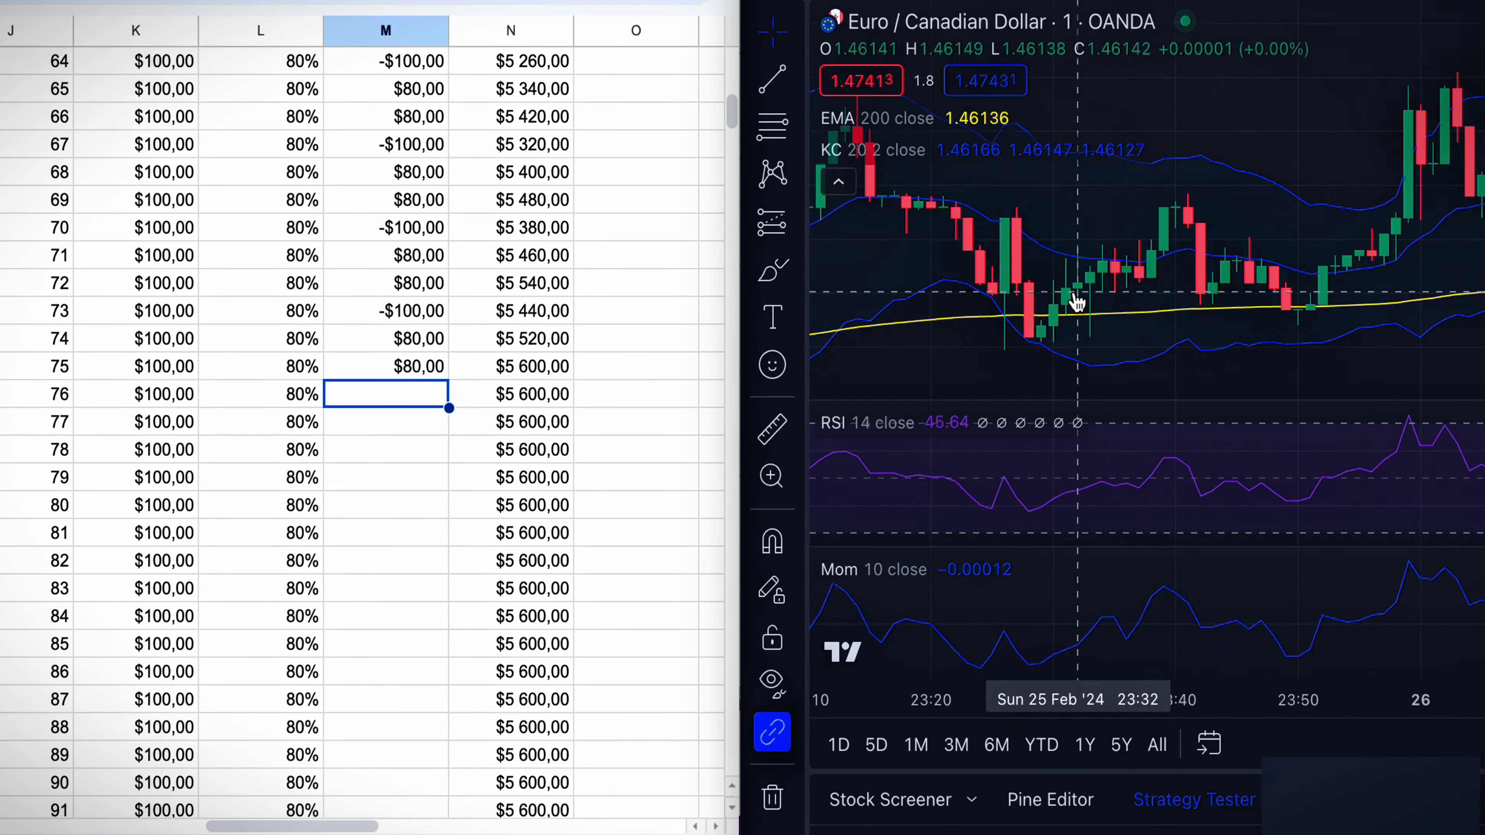
{"action": "type", "text": "-100 80 80 -100 80 -100 80 80 80 -100 80 -100 80 80 "}
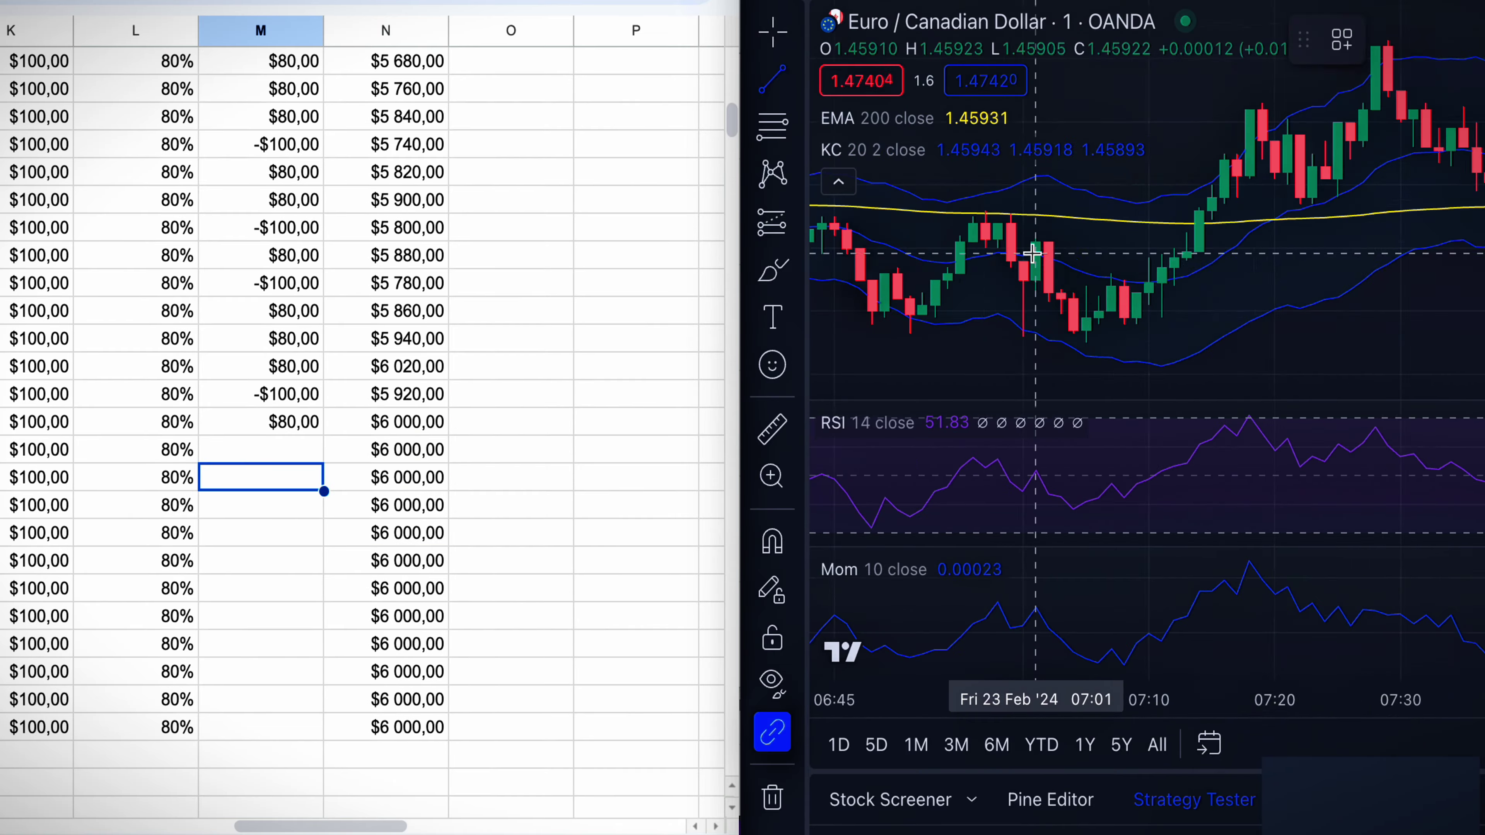
{"action": "type", "text": "80 80 -100 80 80 80"}
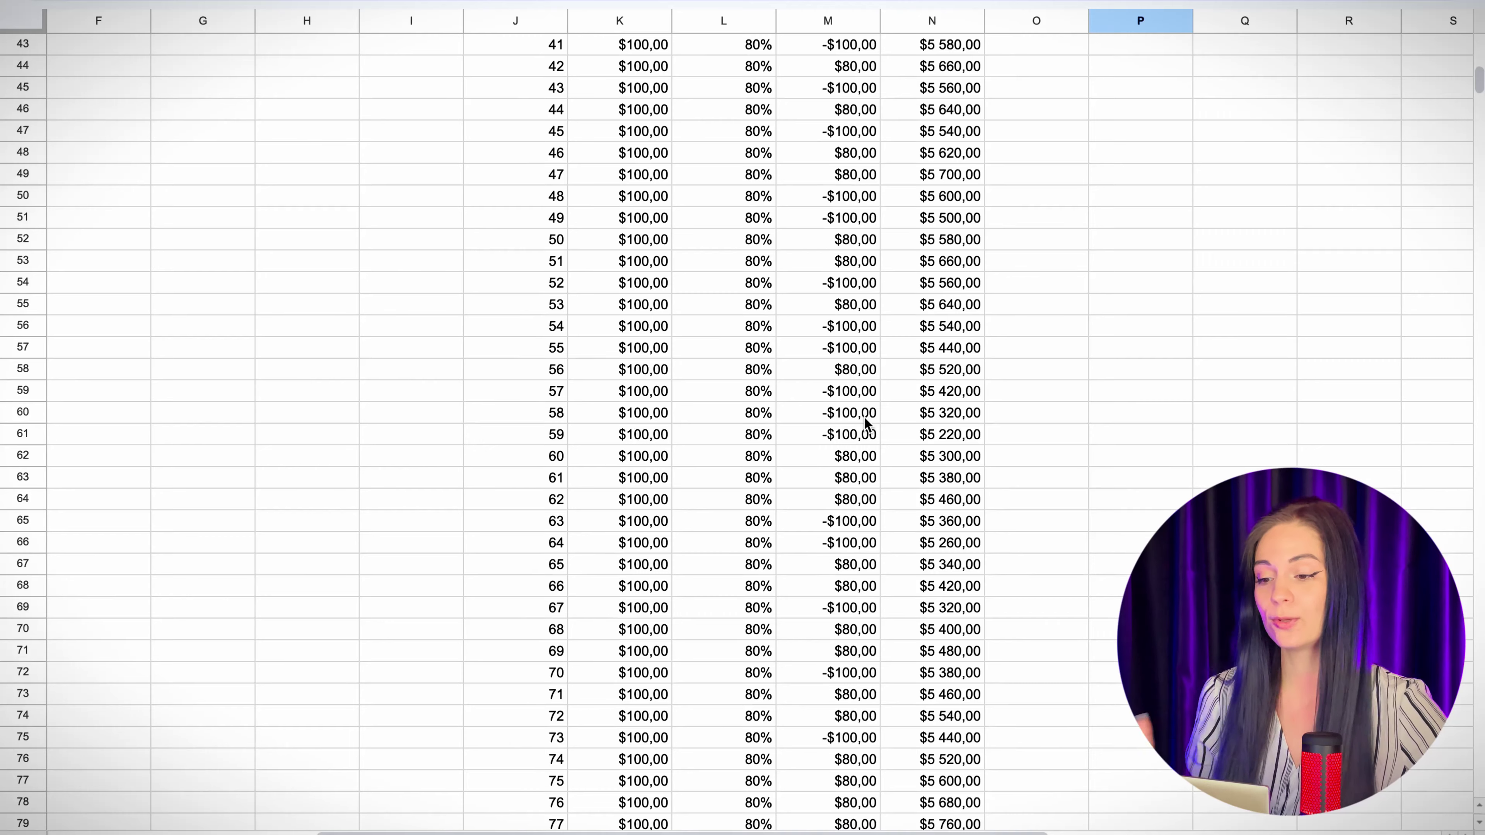
Review the second deals table through deal 100 and examine its summary from Initial Balance down to Winrate
{"action": "scroll", "coordinate": [864, 416], "scroll_direction": "down", "scroll_amount": 10}
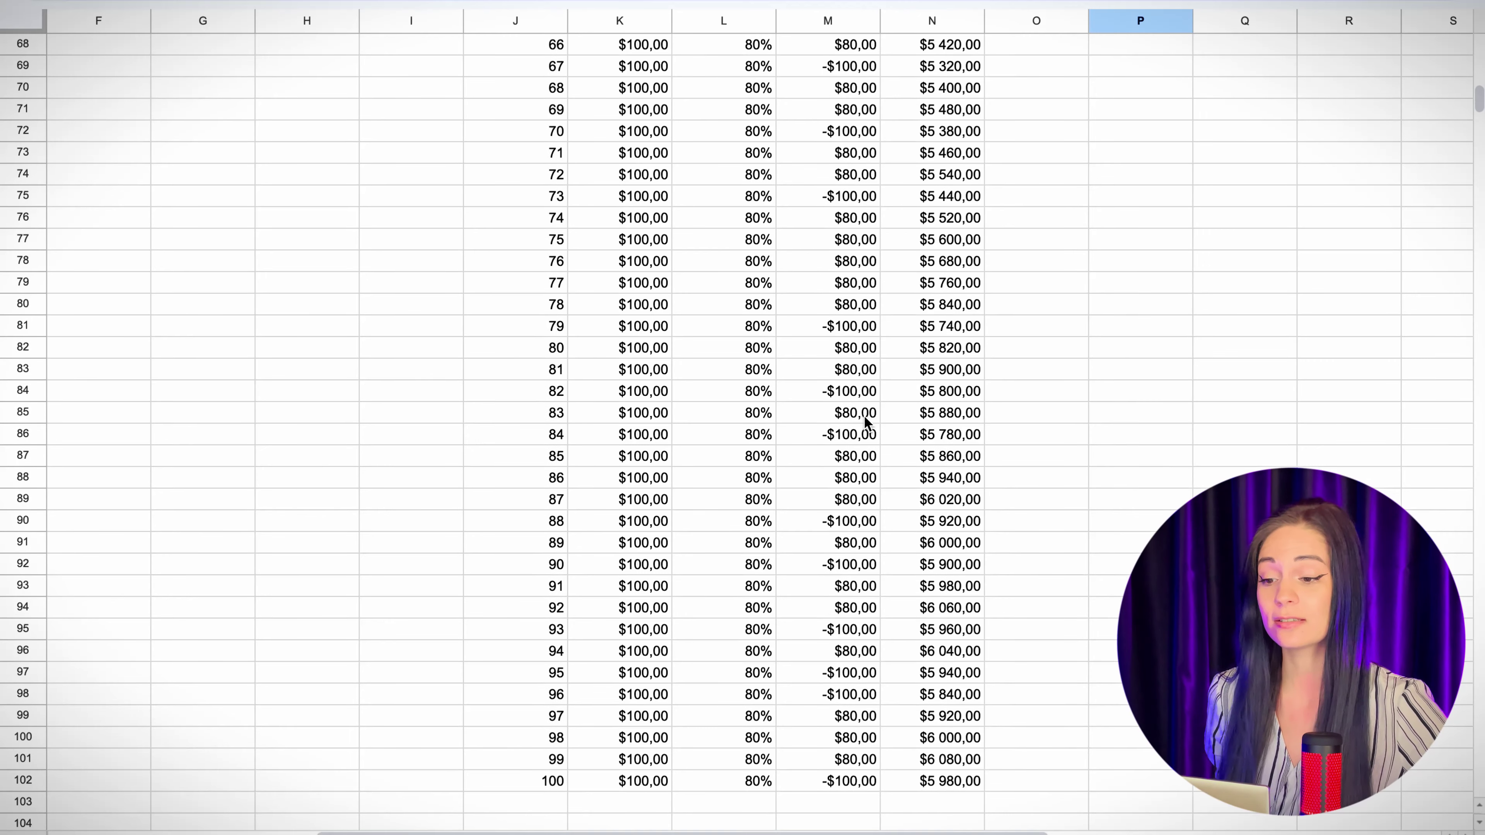
{"action": "scroll", "coordinate": [756, 369], "scroll_direction": "up", "scroll_amount": 20}
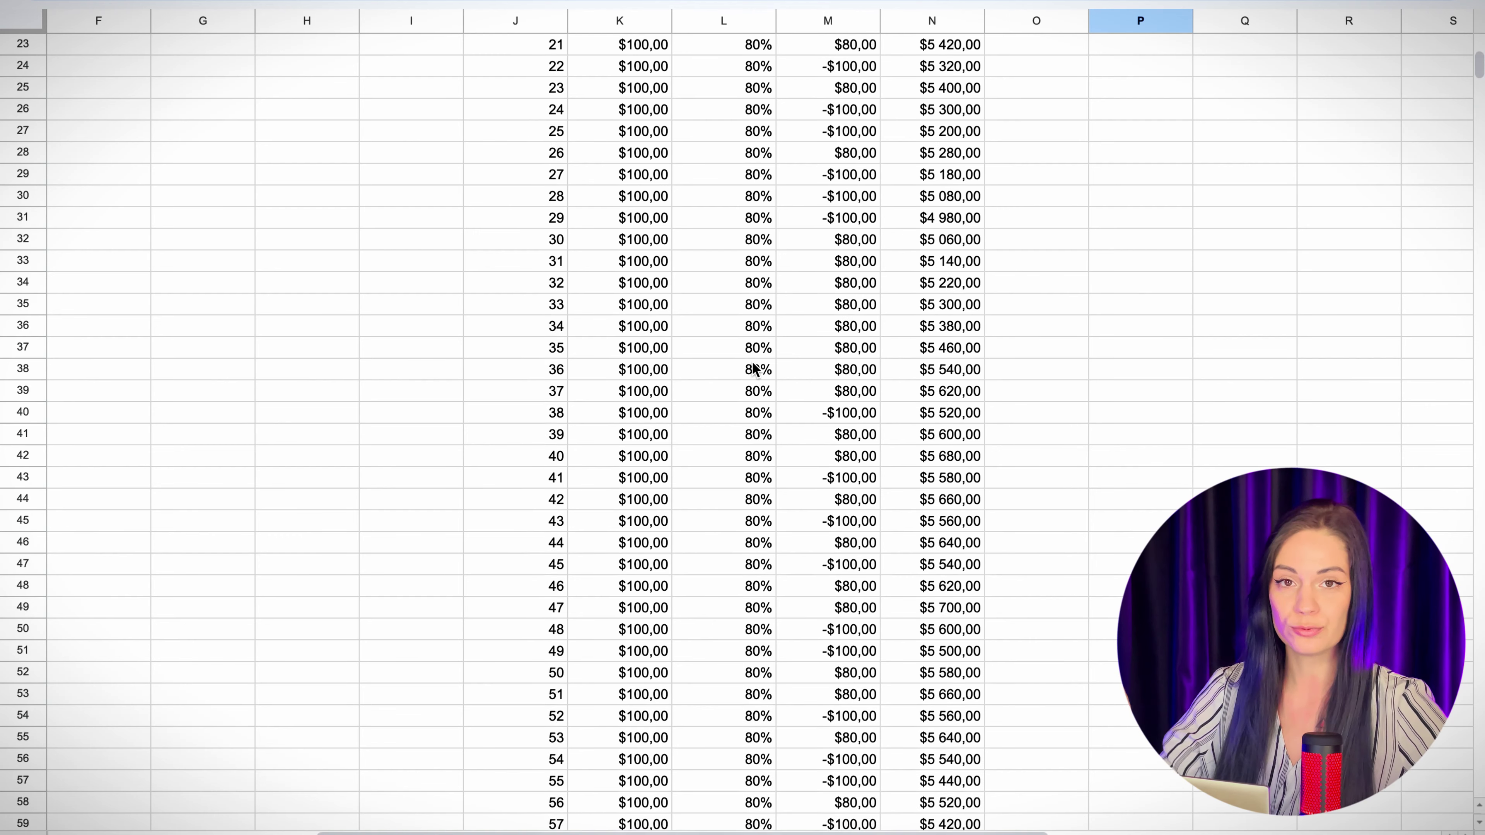
{"action": "scroll", "coordinate": [756, 370], "scroll_direction": "up", "scroll_amount": 2}
{"action": "scroll", "coordinate": [1070, 307], "scroll_direction": "right", "scroll_amount": 4}
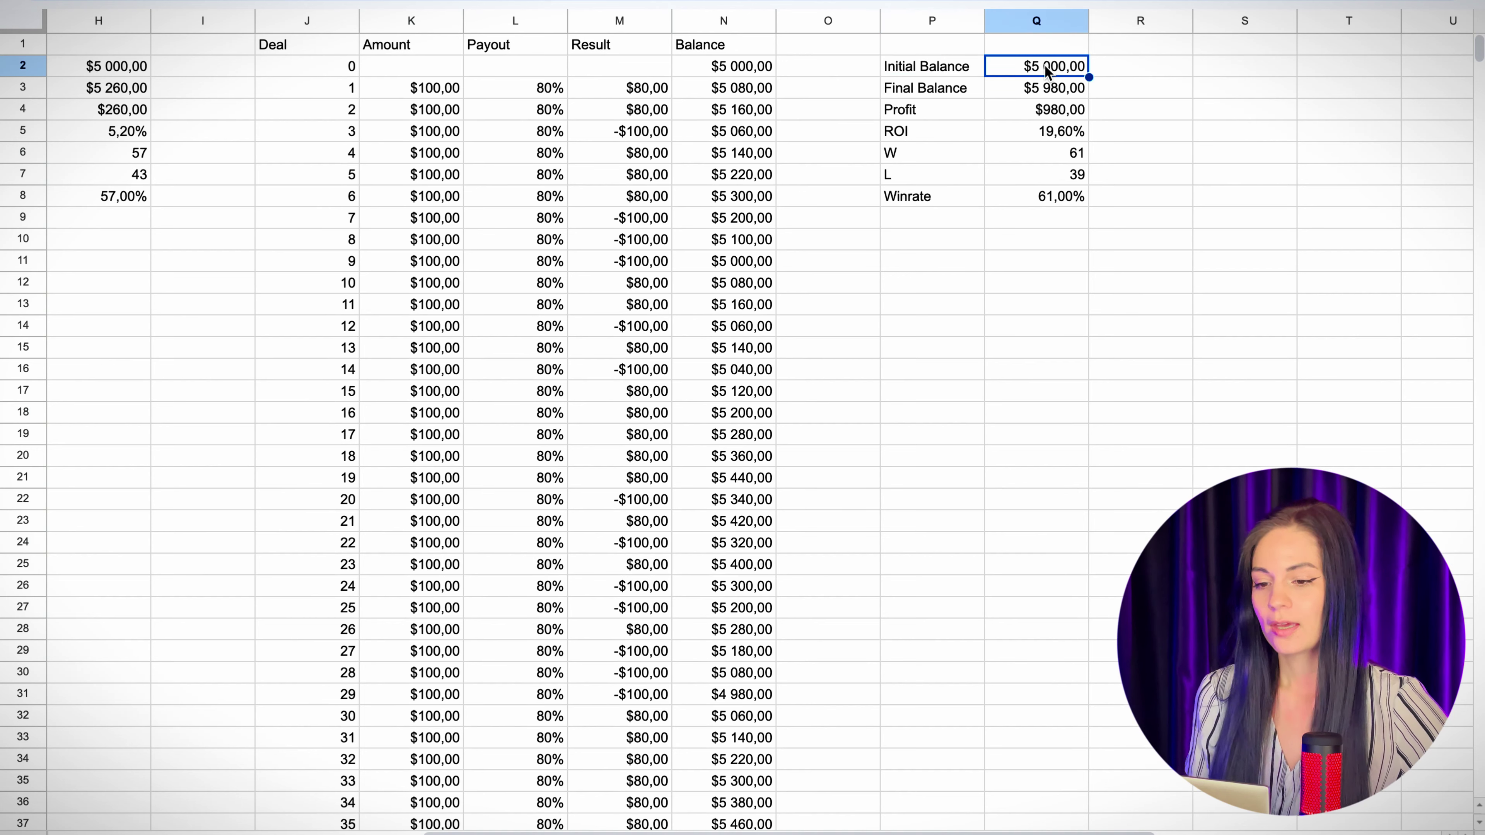
{"action": "left_click", "coordinate": [1050, 86]}
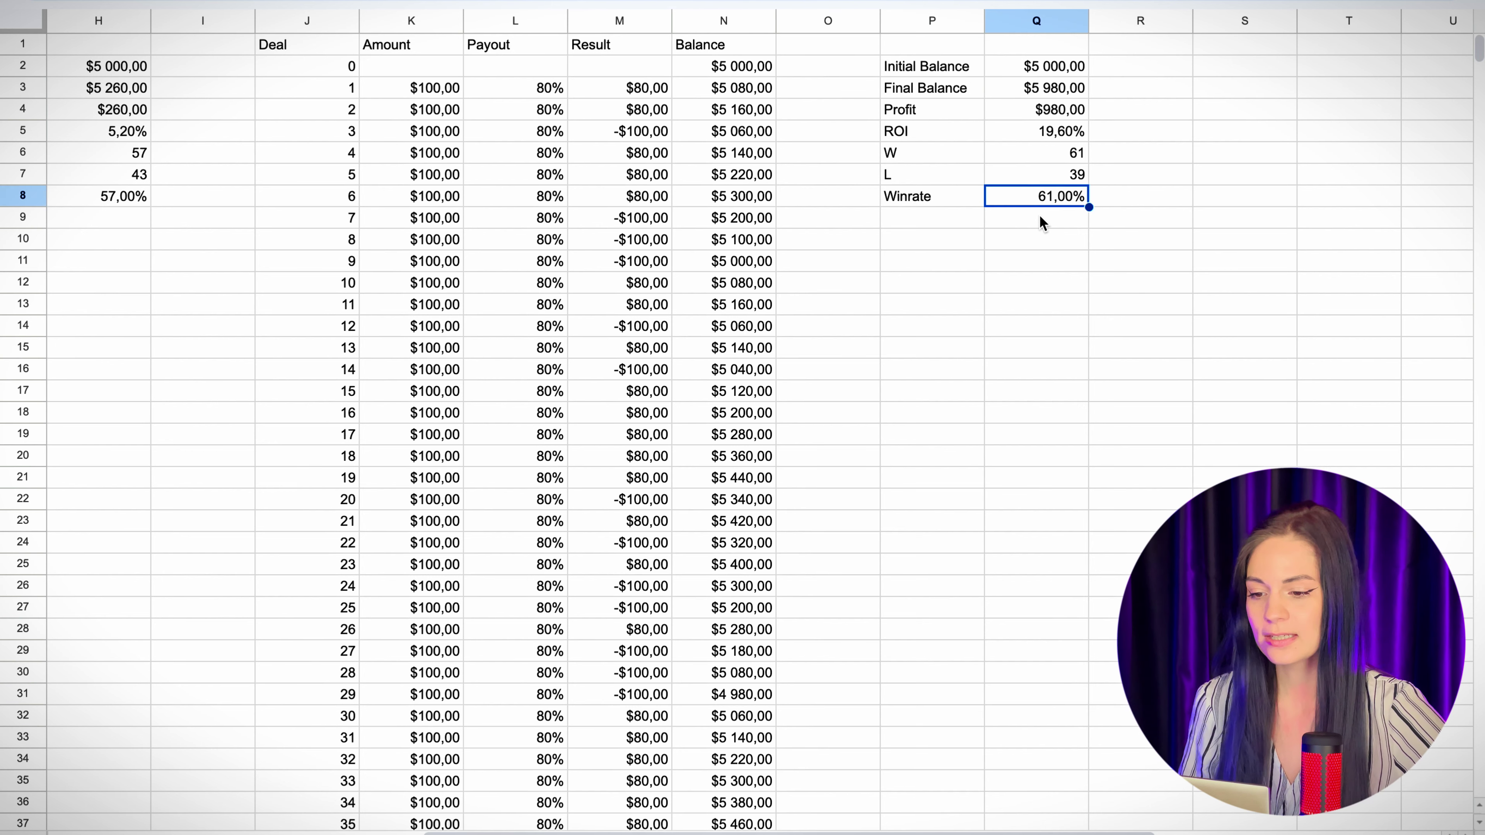
Compare the first backtest's Winrate and Profit with those in the second backtest's summary
{"action": "scroll", "coordinate": [1007, 226], "scroll_direction": "left", "scroll_amount": 3}
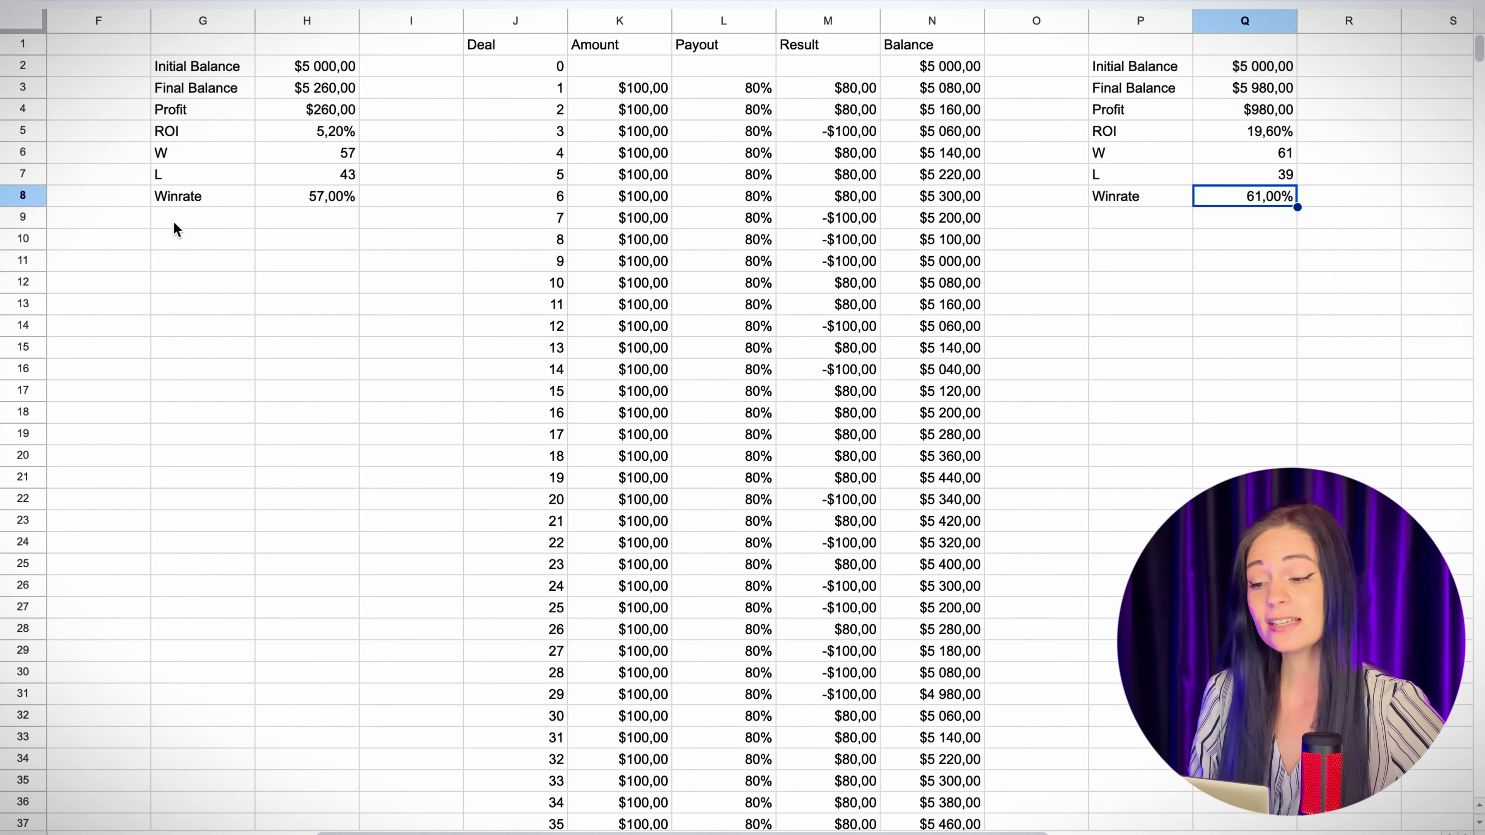
{"action": "left_click", "coordinate": [287, 199]}
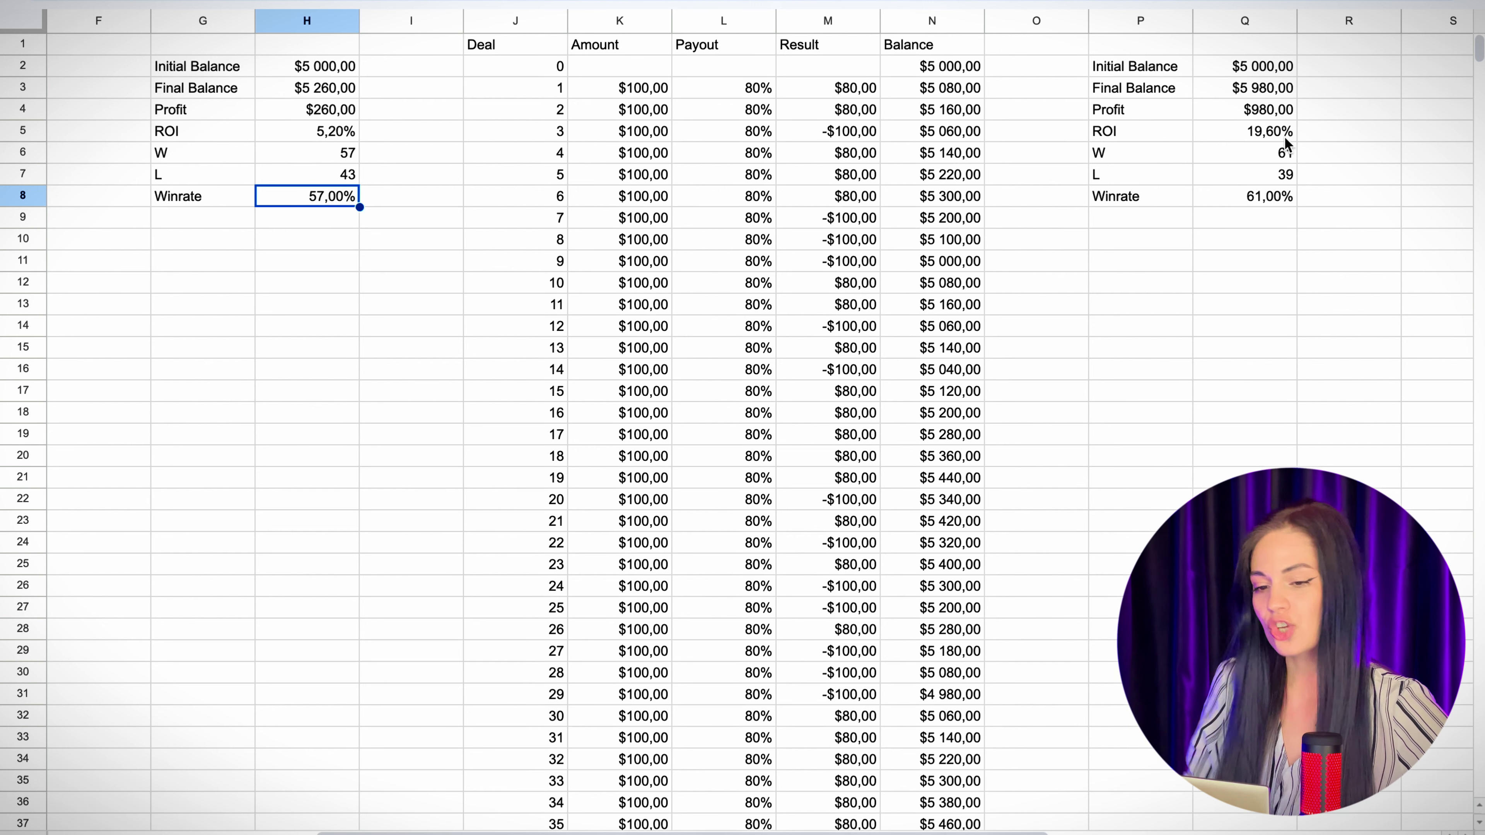
{"action": "left_click", "coordinate": [1268, 110]}
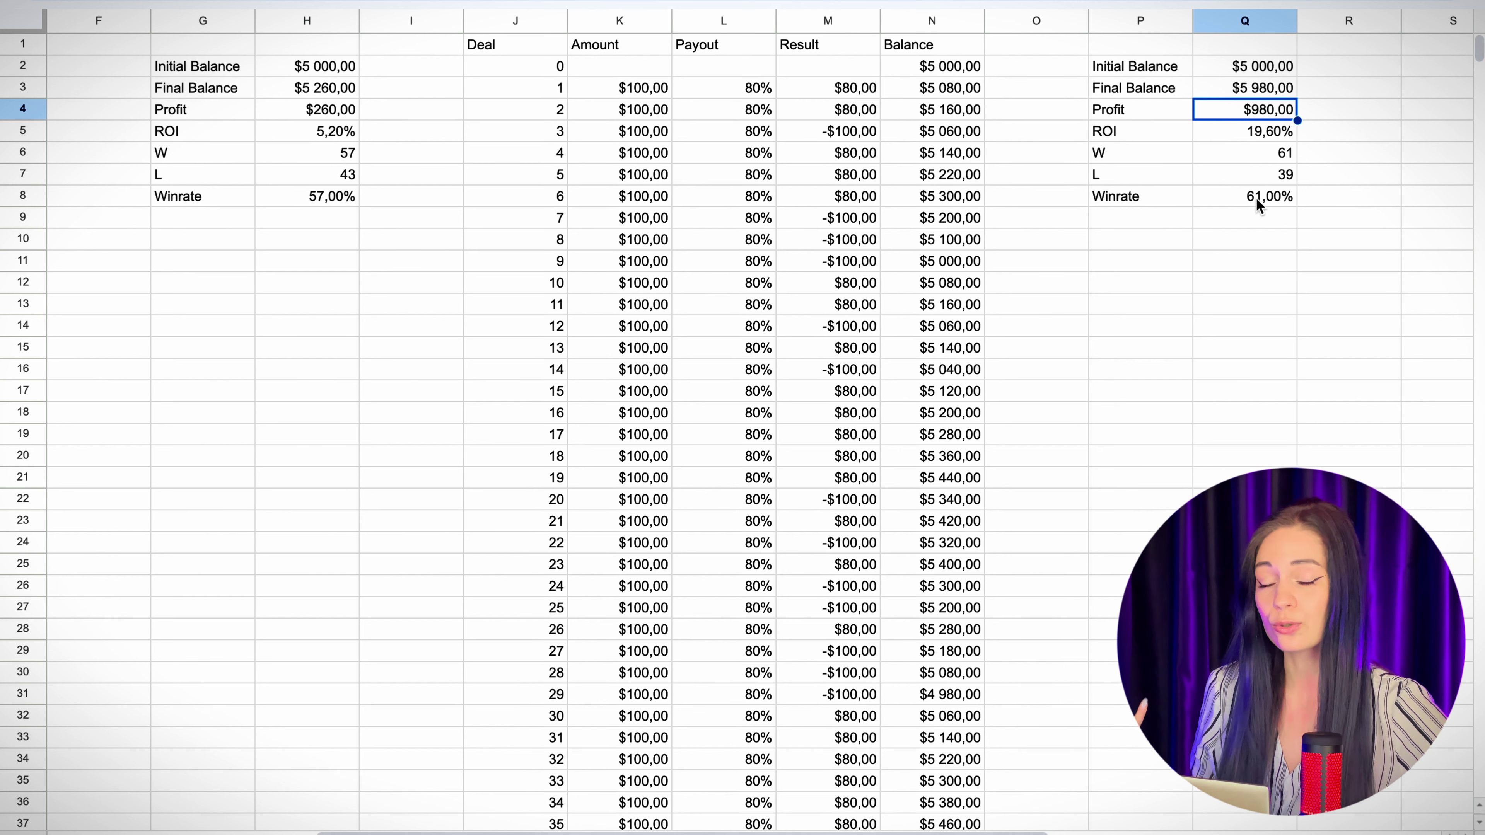